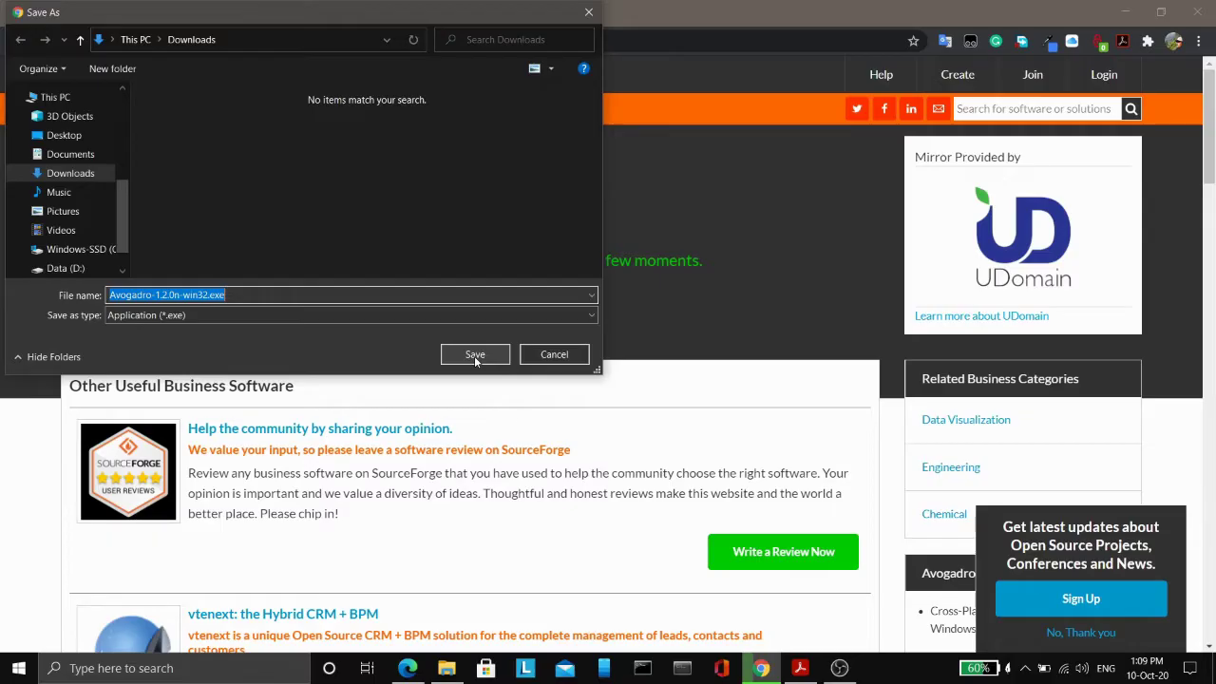
# Save the installer Avogadro-1.2.0n-win32.exe to the Downloads folder and run it
pyautogui.click(474, 354)
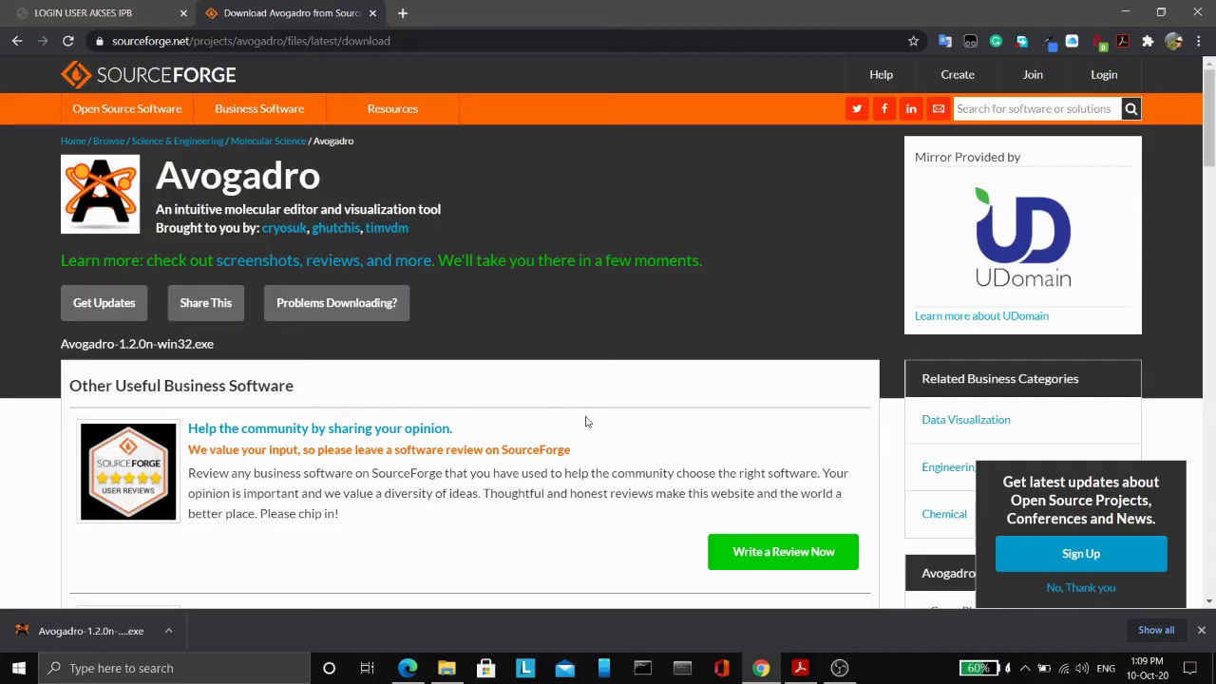
pyautogui.click(83, 631)
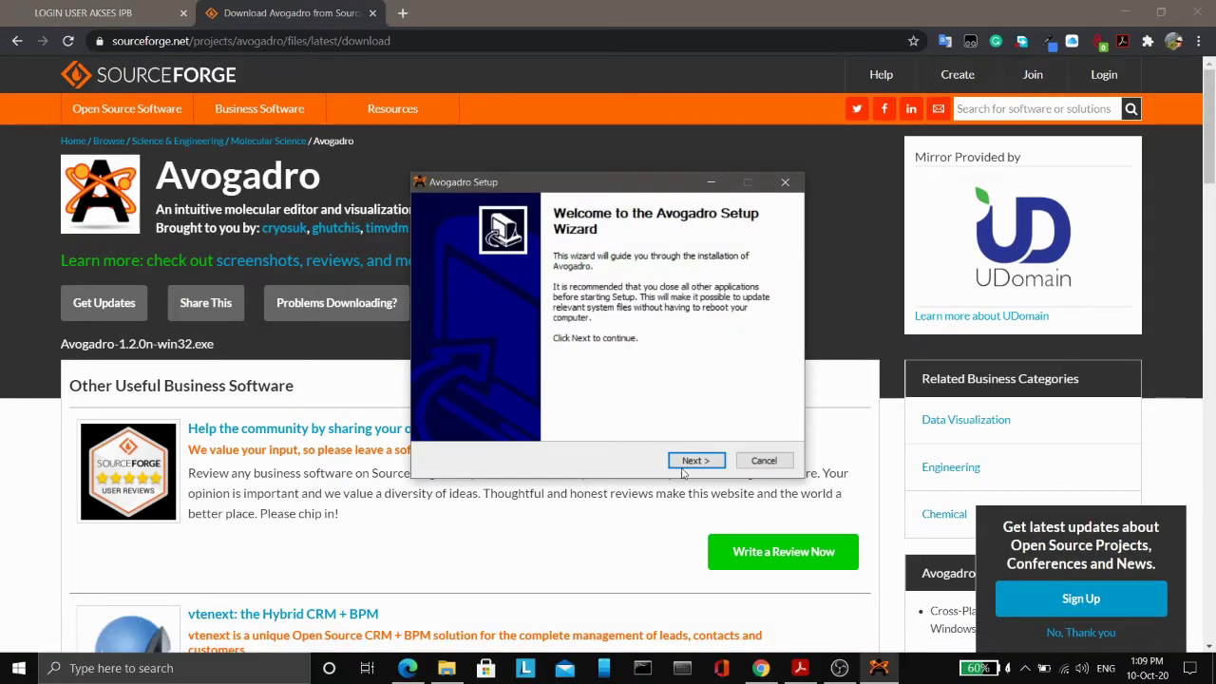
# Install Avogadro with a desktop icon, accepting the license and otherwise keeping the default options, and launch the program
pyautogui.click(693, 463)
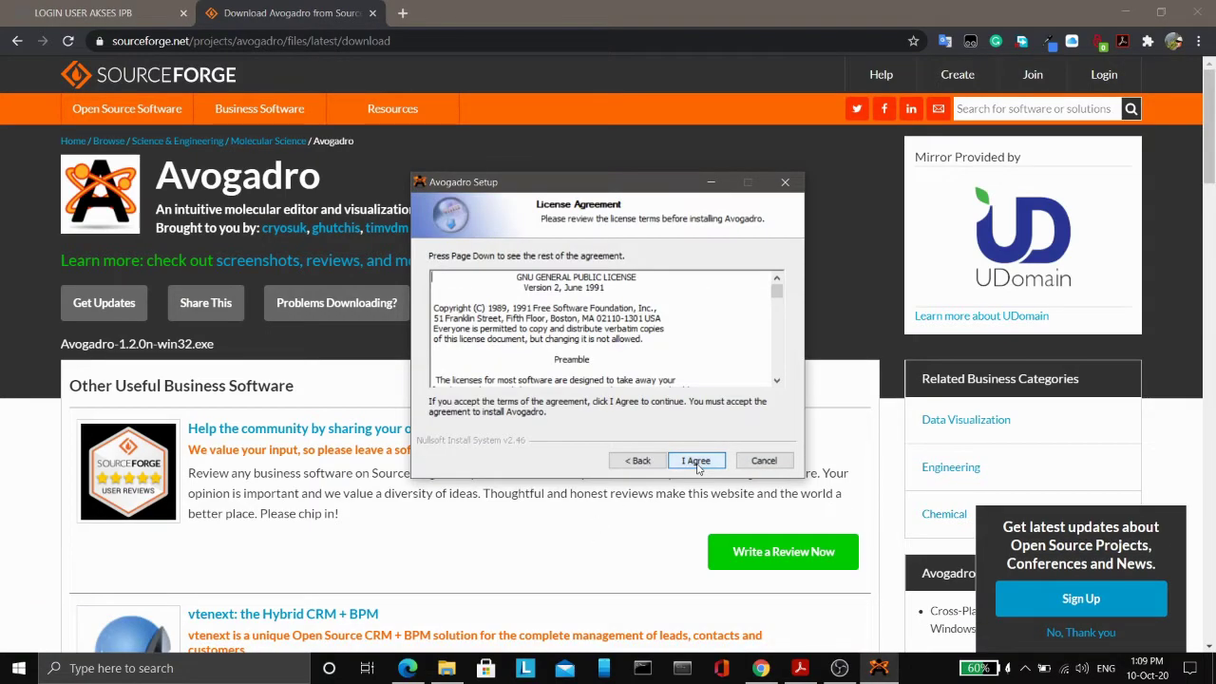
pyautogui.click(695, 461)
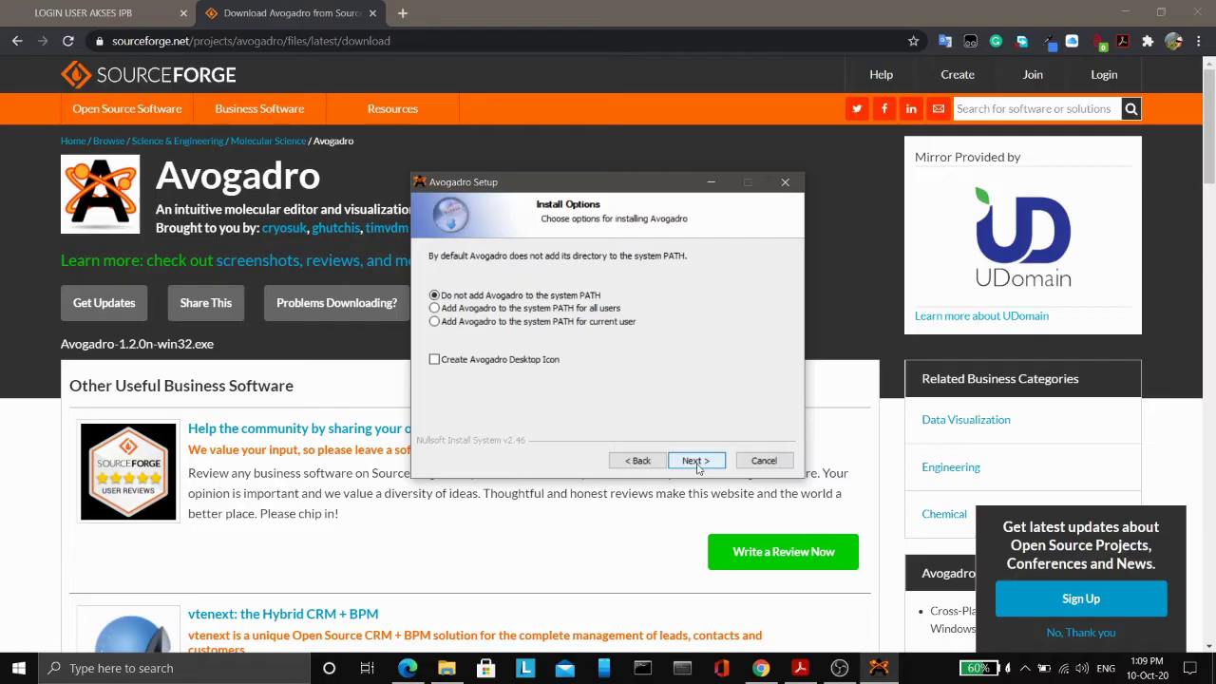
pyautogui.click(435, 360)
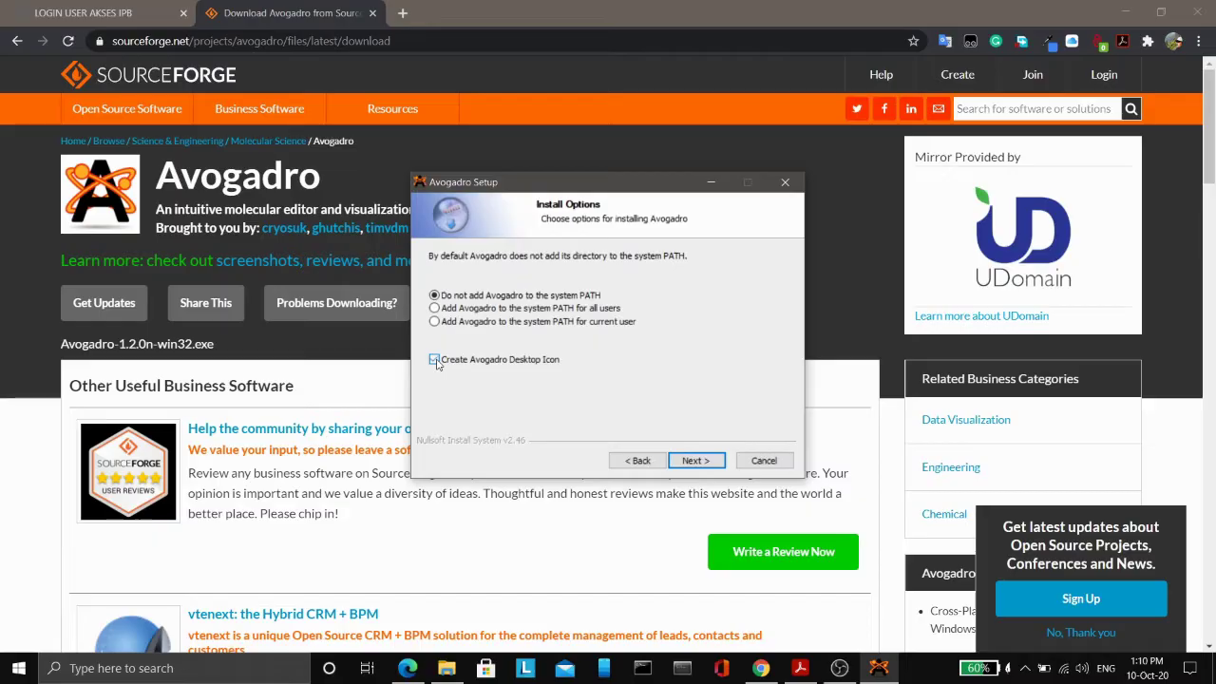
pyautogui.click(695, 461)
pyautogui.click(706, 467)
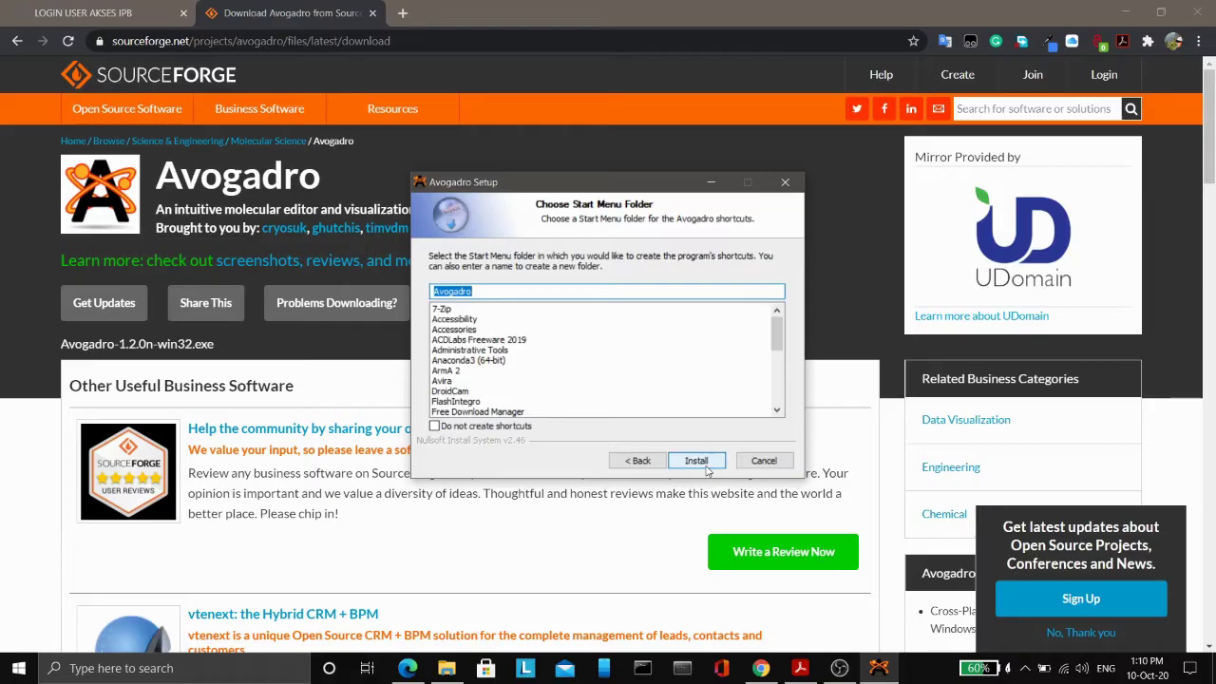
pyautogui.click(696, 461)
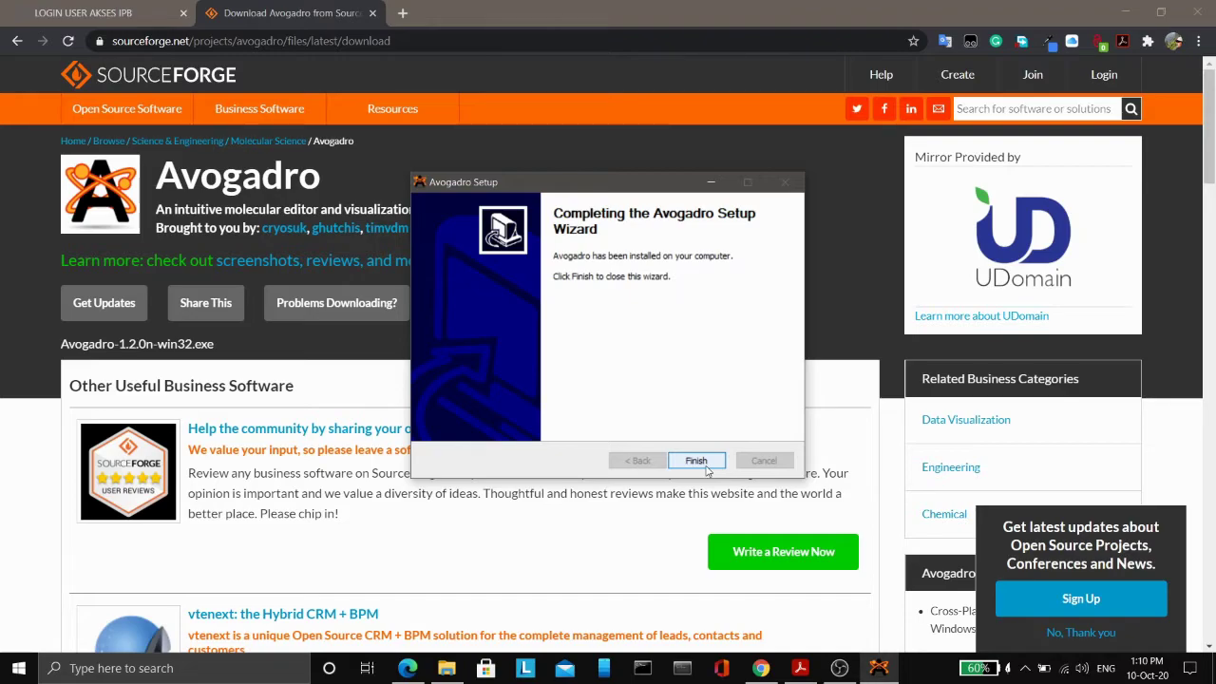
pyautogui.click(706, 469)
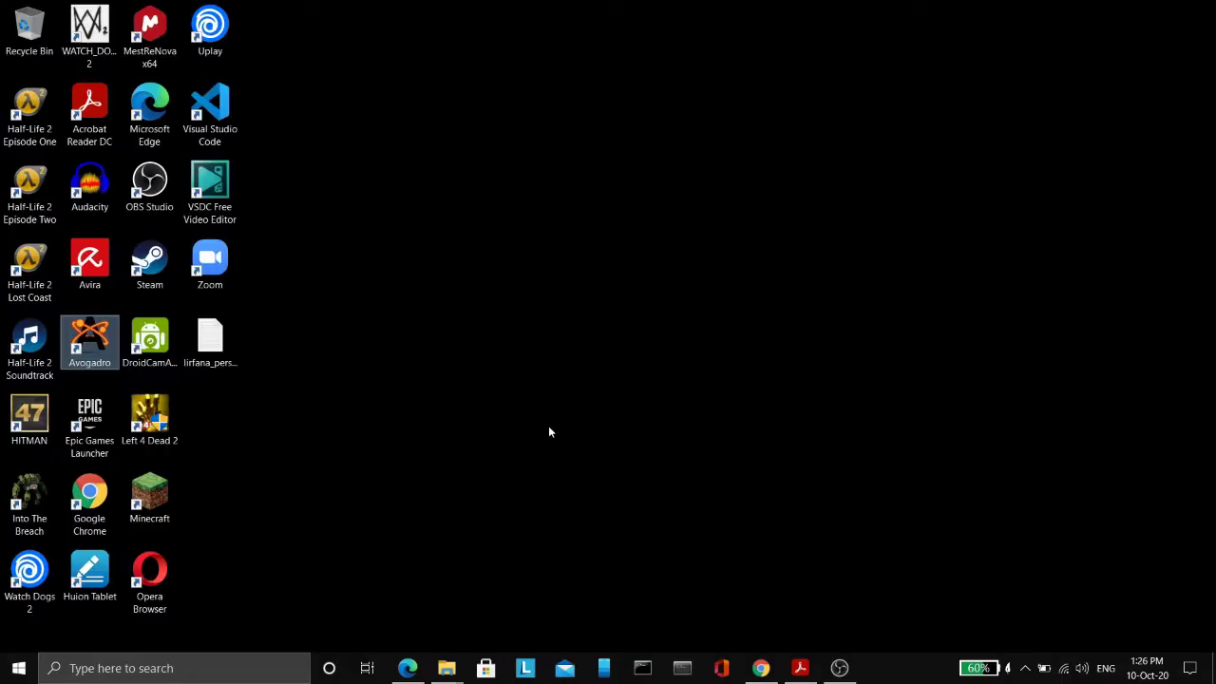
pyautogui.doubleClick(90, 342)
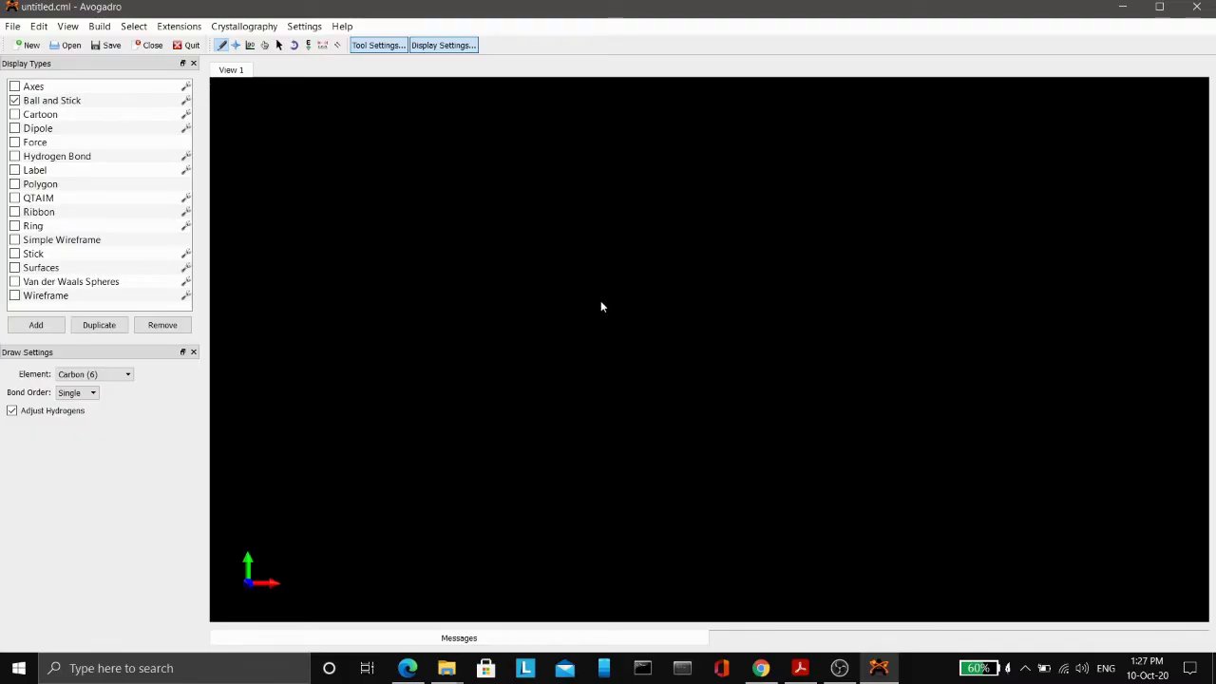
# Hide the display types and draw settings areas and bring both back
pyautogui.click(443, 46)
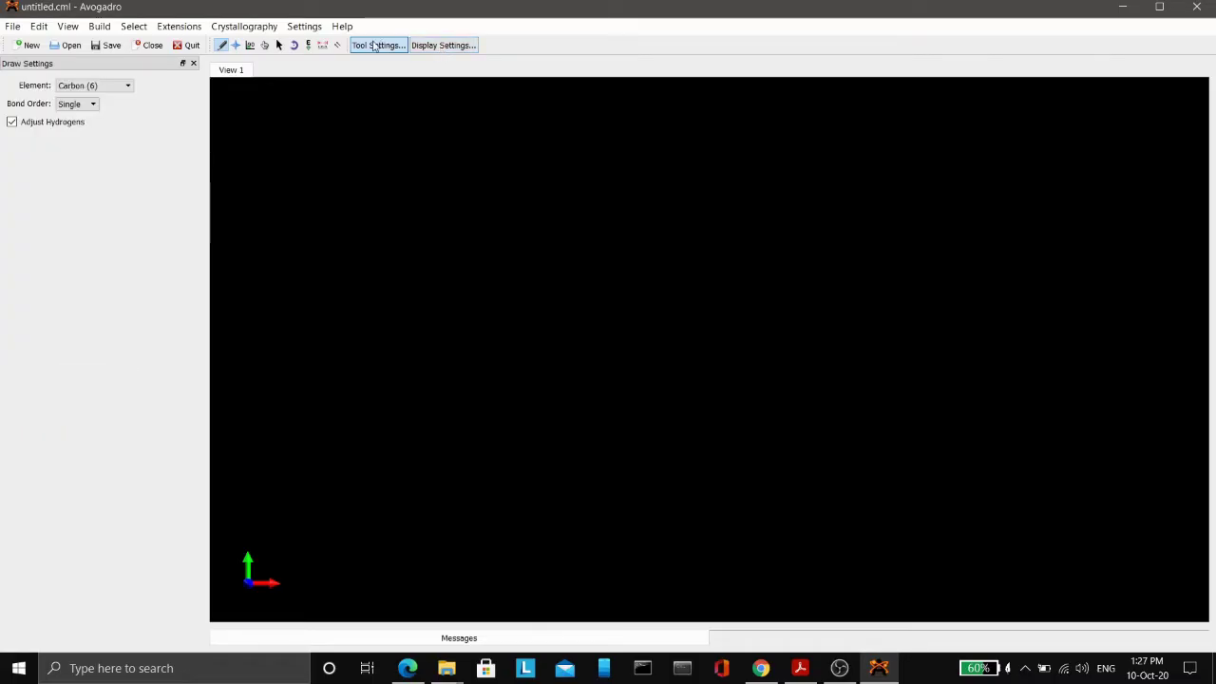
pyautogui.click(375, 45)
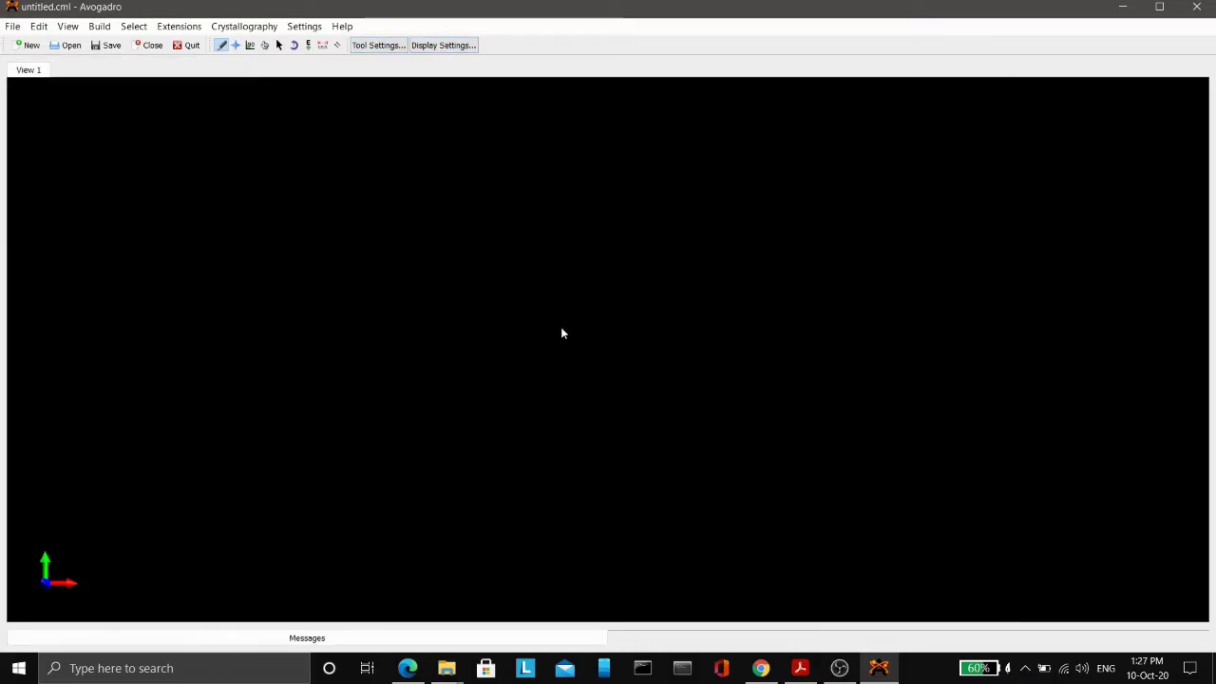
pyautogui.click(376, 46)
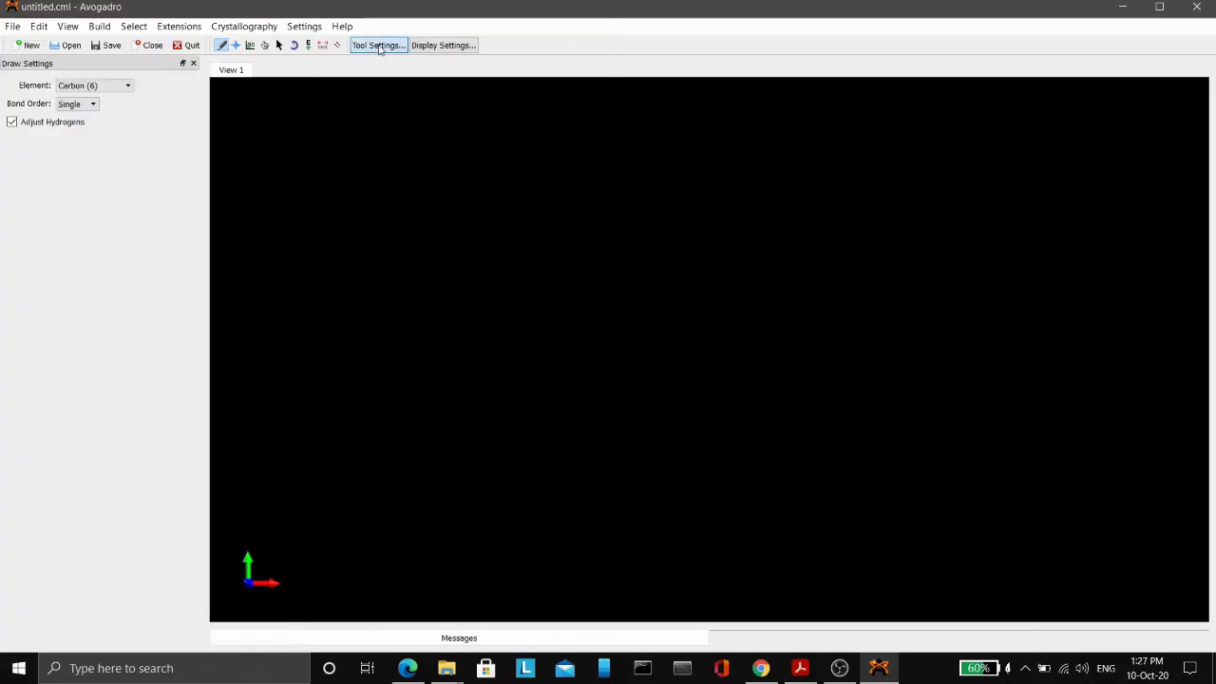
pyautogui.click(439, 46)
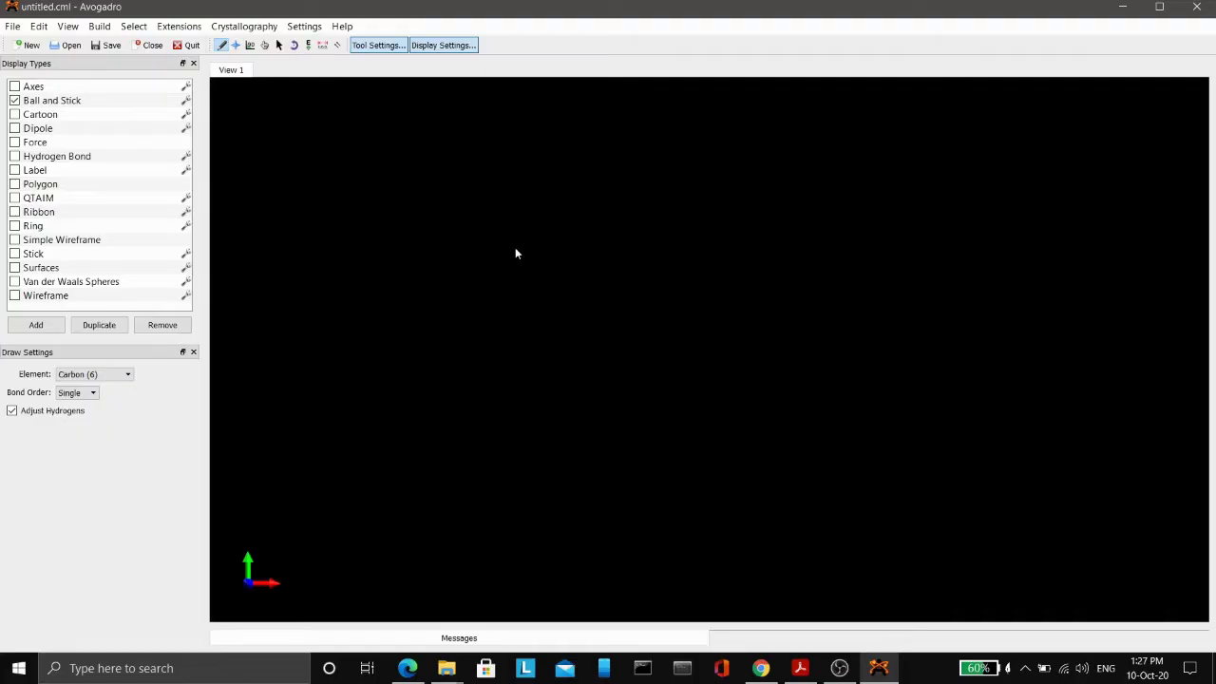
# Insert the propane.cml fragment from the alkanes library and deselect the molecule
pyautogui.click(99, 27)
pyautogui.moveTo(207, 137)
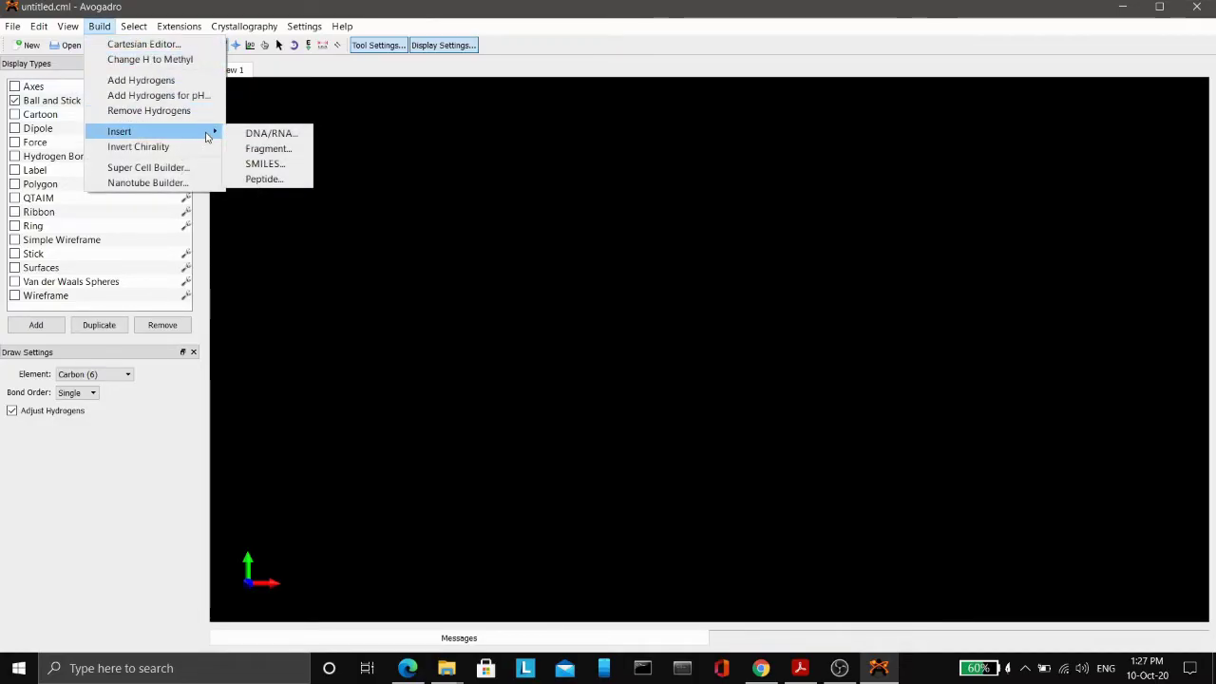
pyautogui.click(267, 150)
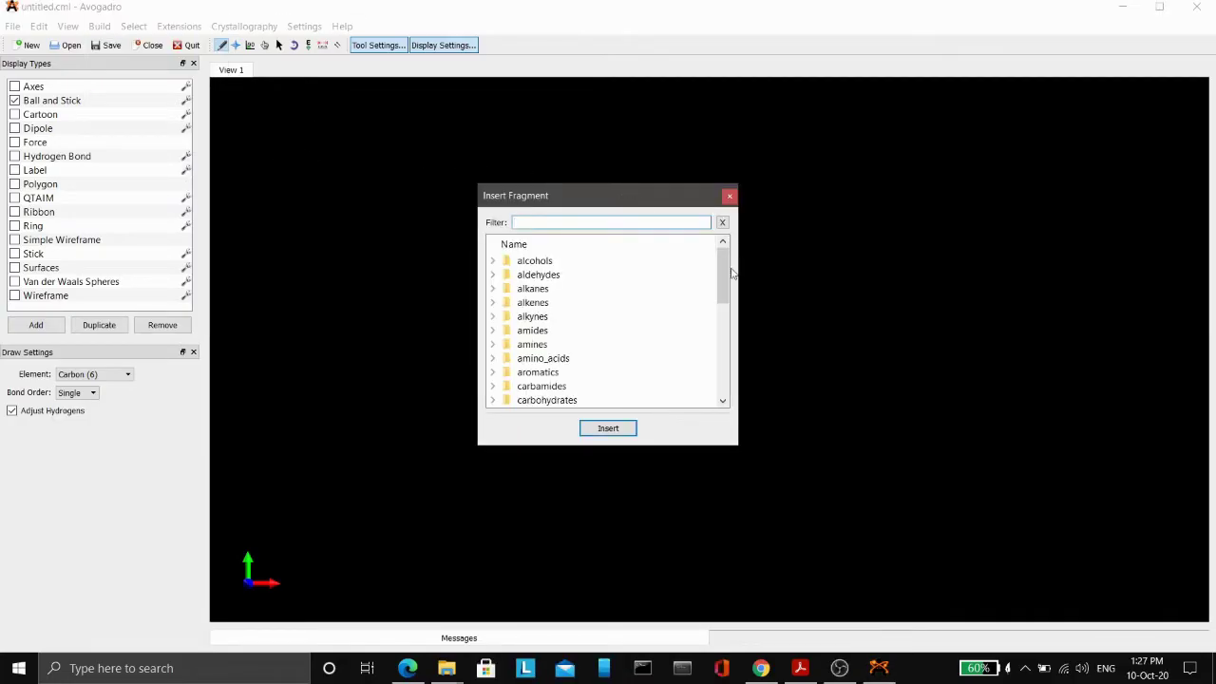
pyautogui.moveTo(725, 271)
pyautogui.mouseDown()
pyautogui.moveTo(734, 377)
pyautogui.moveTo(720, 261)
pyautogui.mouseUp()
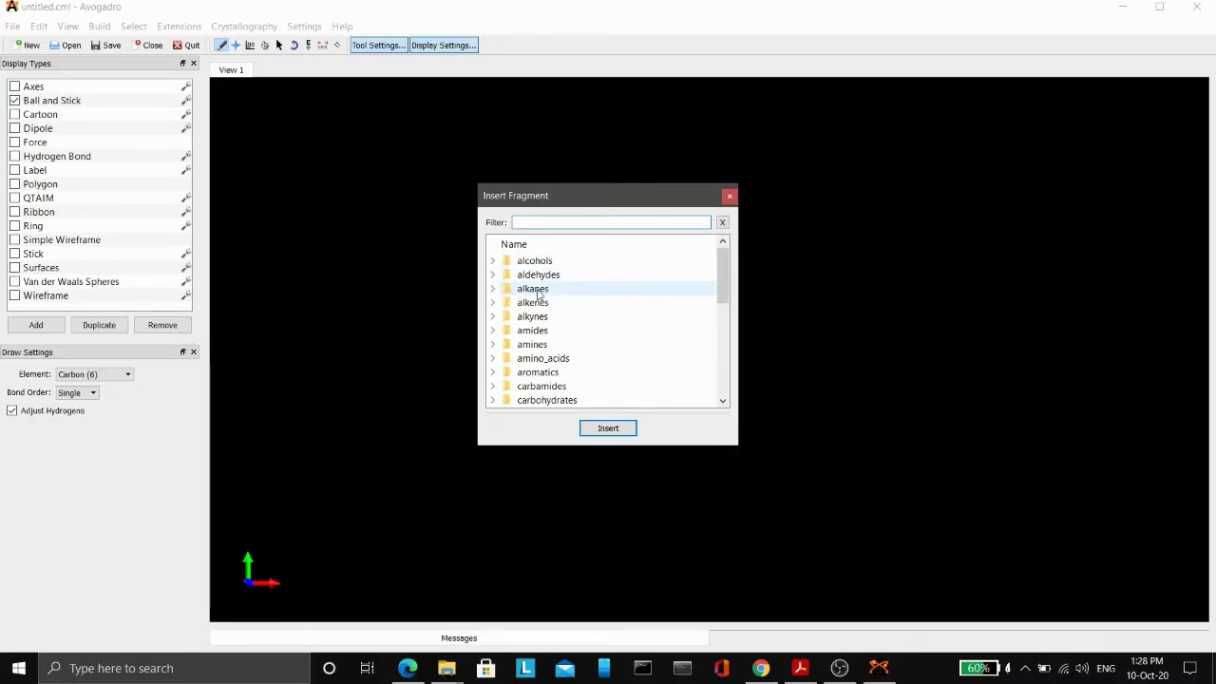
pyautogui.click(614, 292)
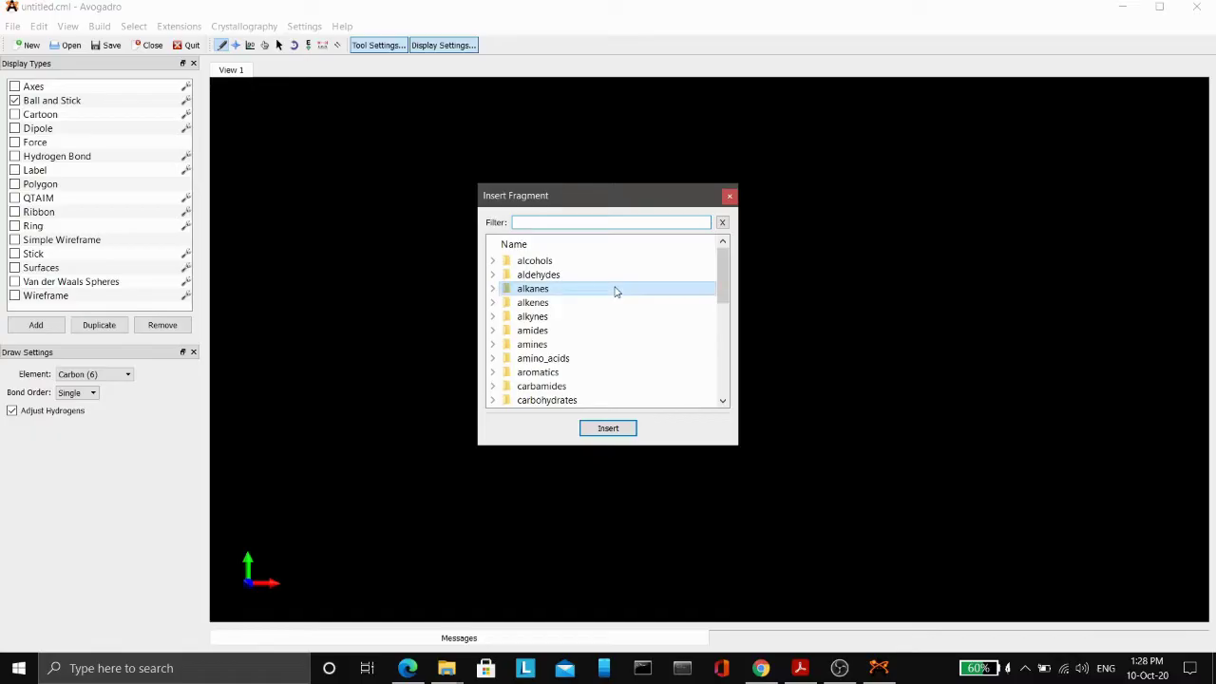
pyautogui.click(493, 290)
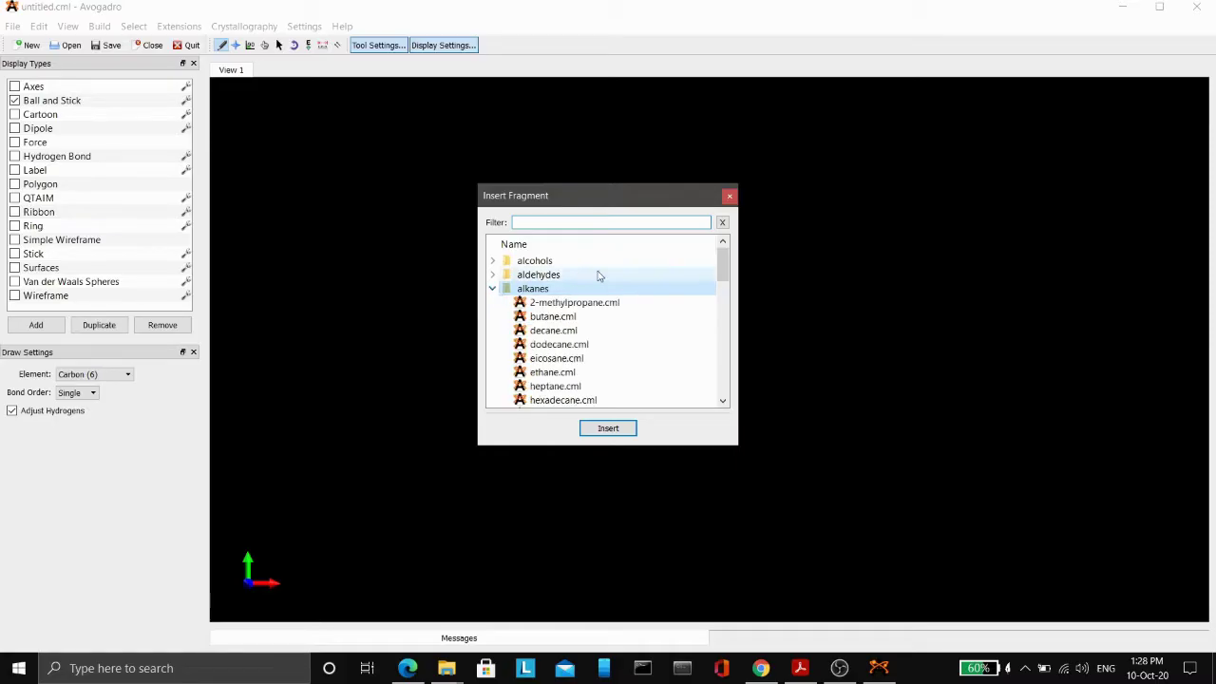
pyautogui.moveTo(725, 267); pyautogui.dragTo(727, 311)
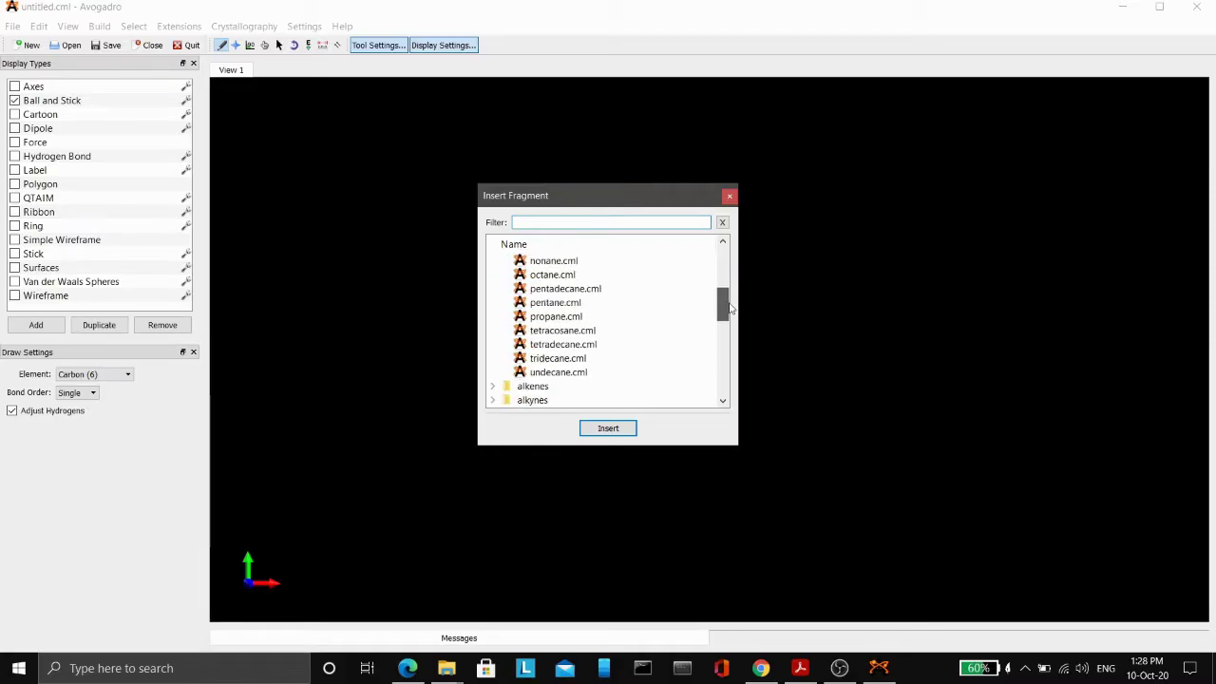
pyautogui.click(578, 319)
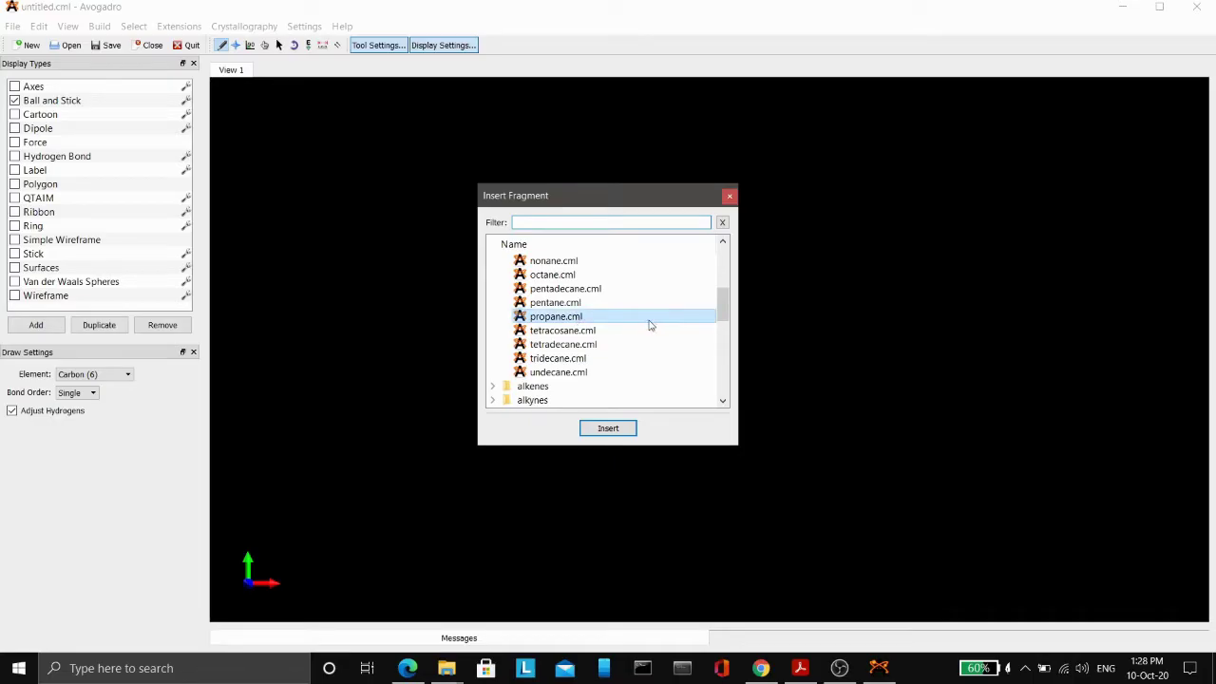
pyautogui.click(630, 429)
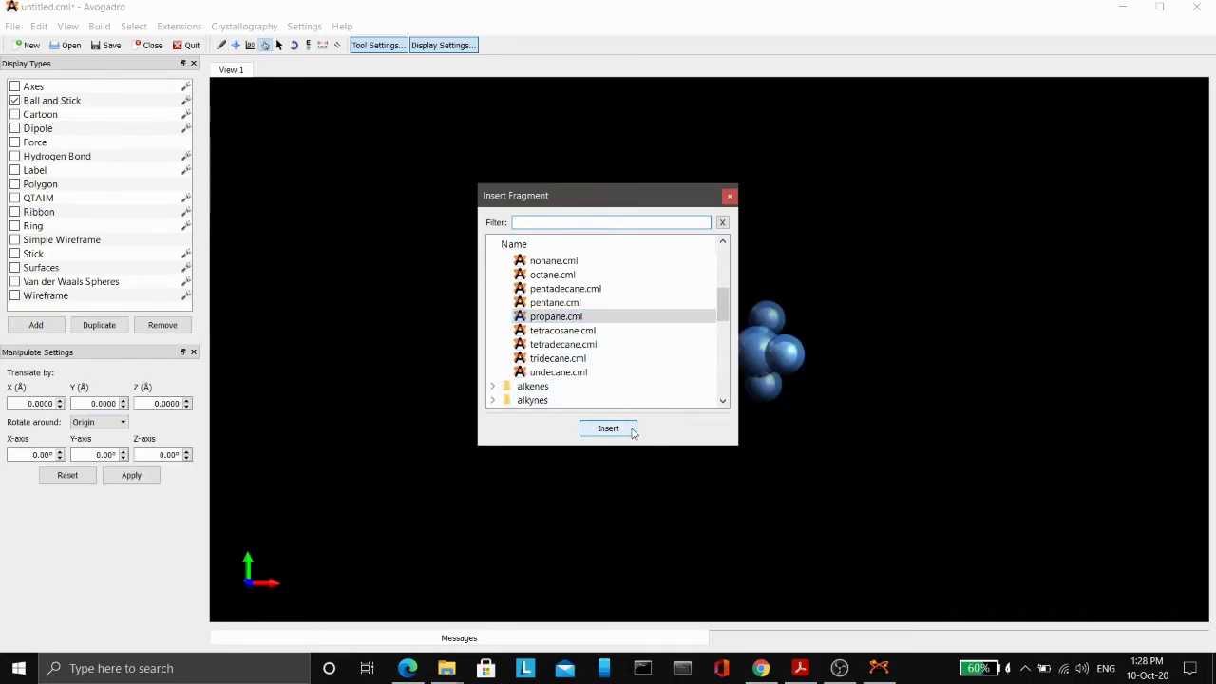
pyautogui.click(730, 196)
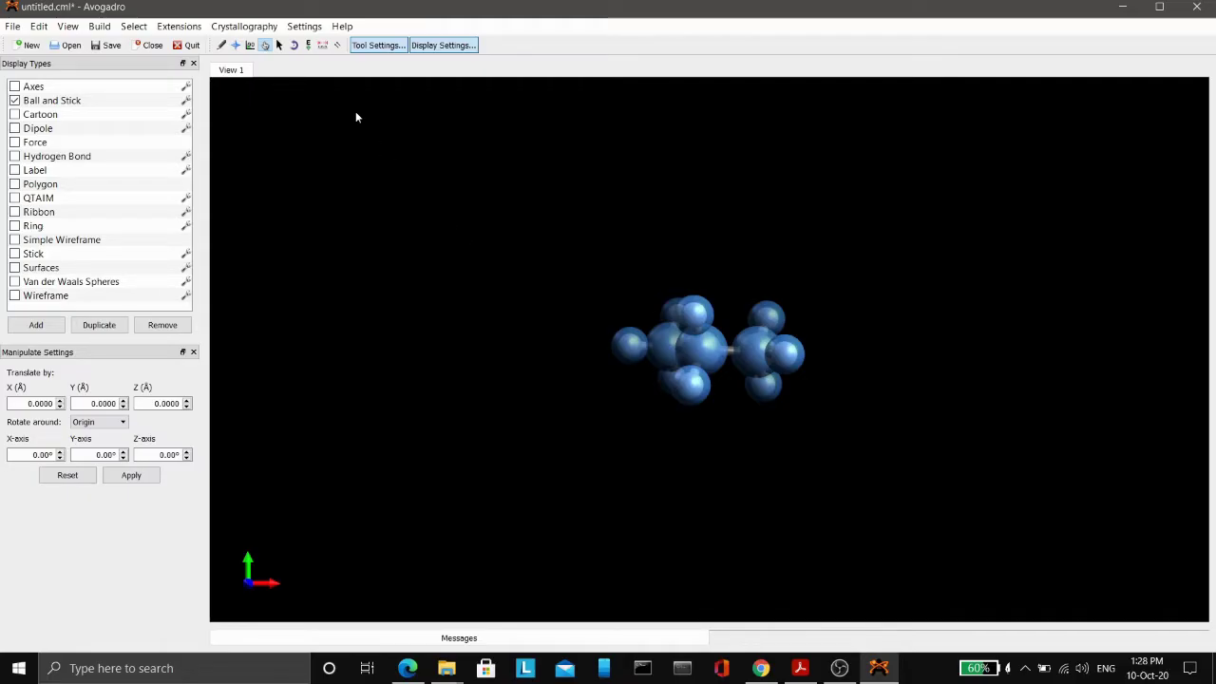
pyautogui.click(279, 47)
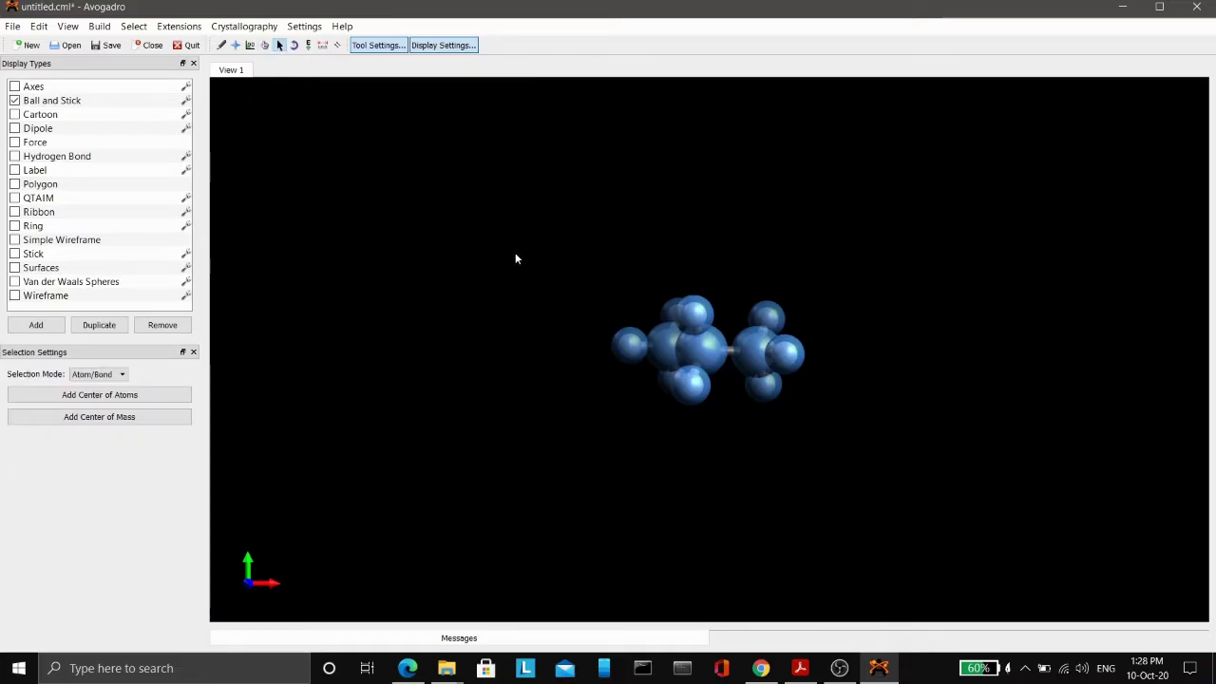
pyautogui.click(545, 286)
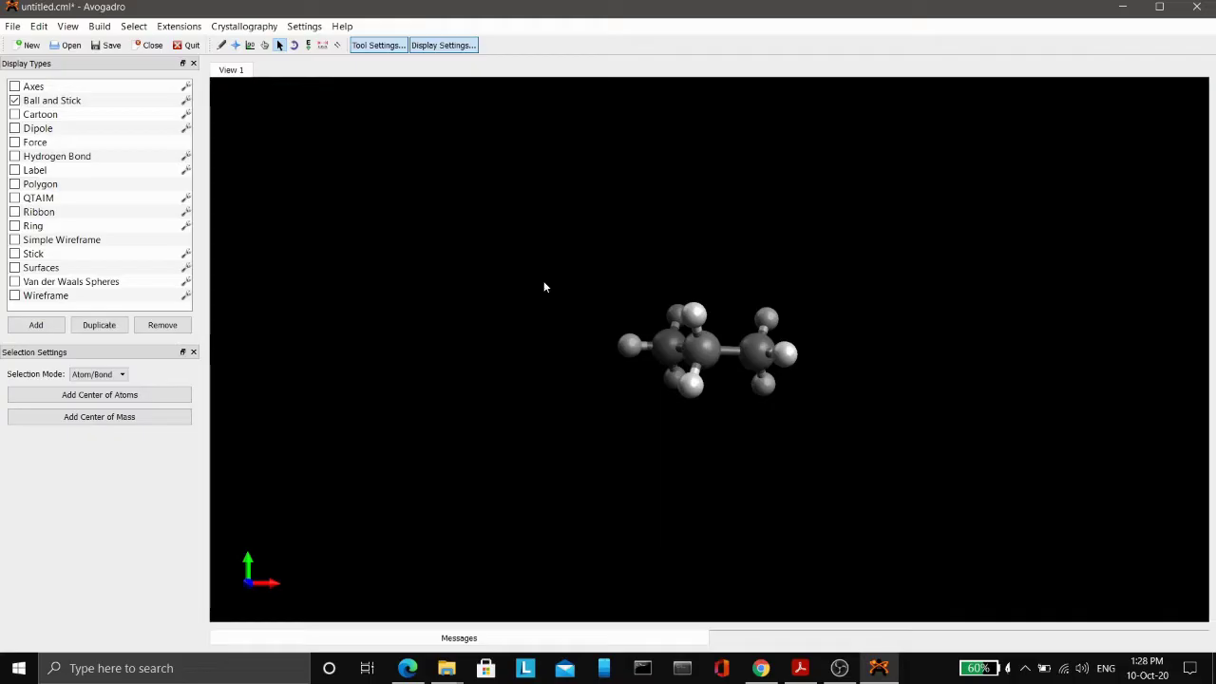
# Examine the ball-and-stick propane model from several angles and distances with the Navigate tool
pyautogui.click(235, 48)
pyautogui.moveTo(575, 288); pyautogui.dragTo(866, 425)
pyautogui.moveTo(708, 506); pyautogui.dragTo(674, 551)
pyautogui.moveTo(541, 534); pyautogui.dragTo(760, 535)
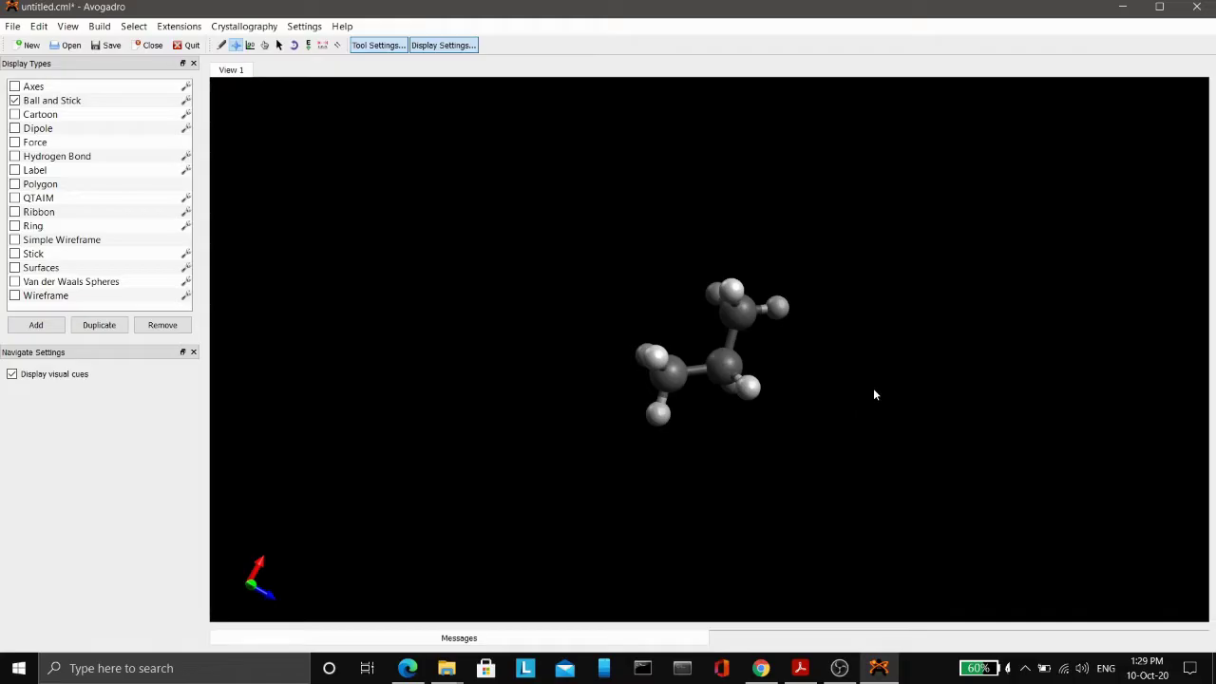
pyautogui.scroll(5, 873, 393)
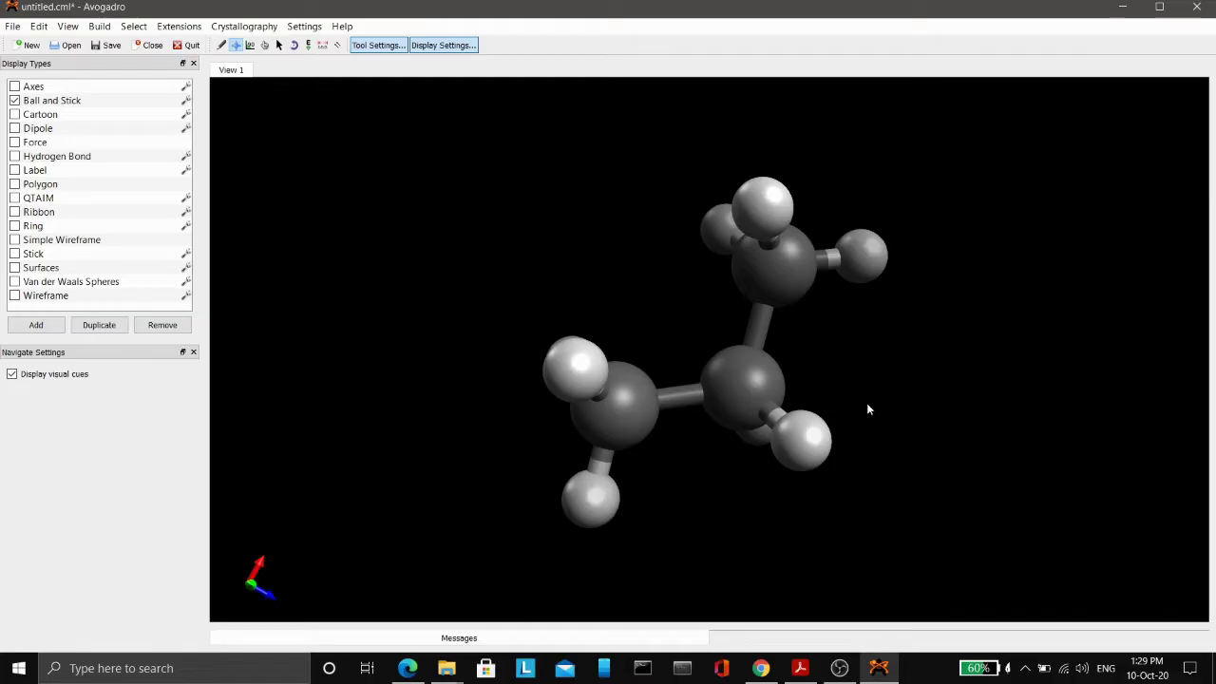
pyautogui.scroll(-8, 900, 367)
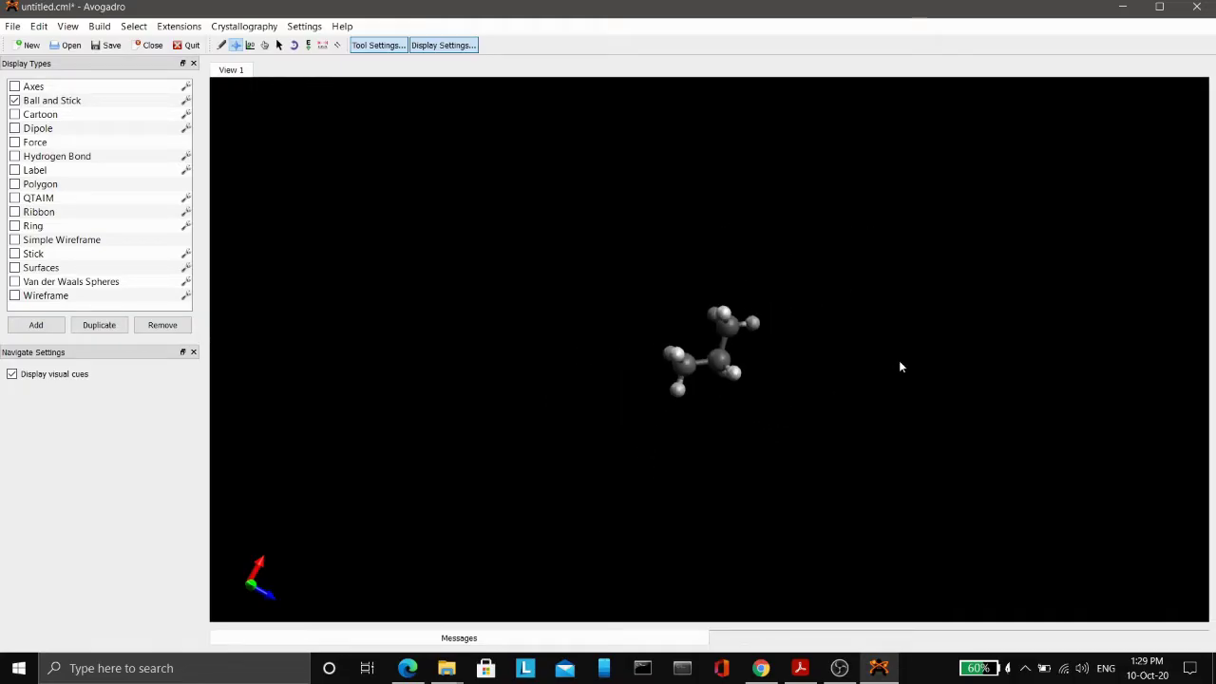
pyautogui.scroll(8, 828, 367)
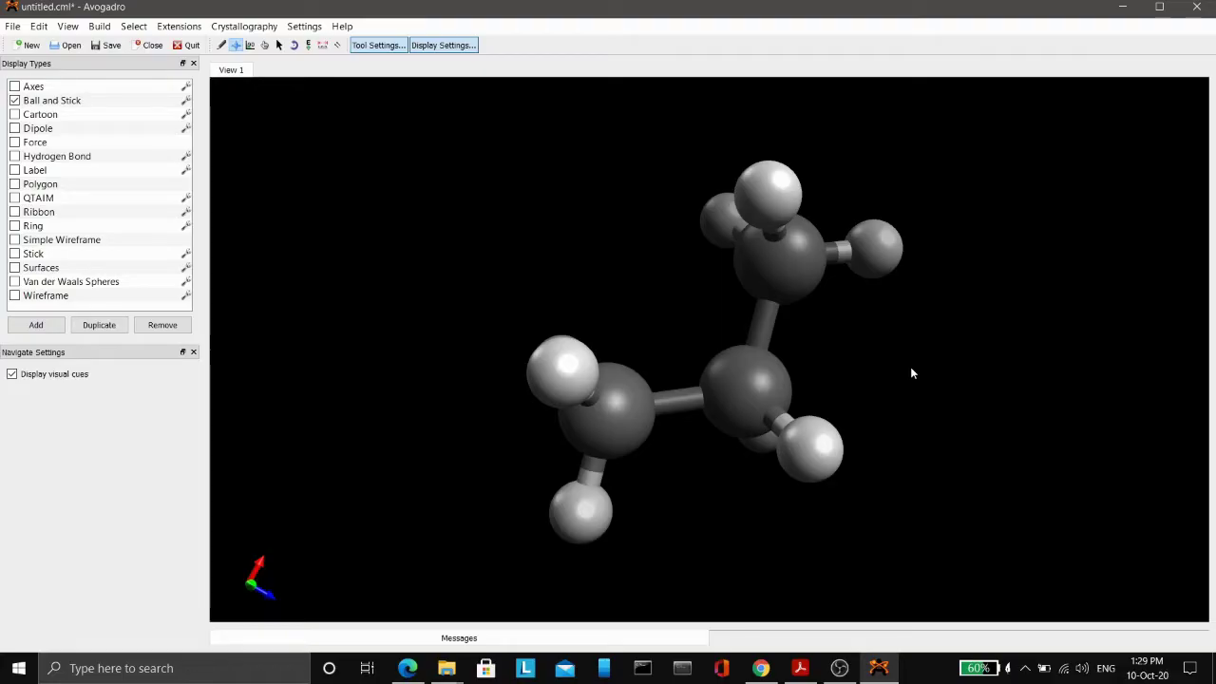
pyautogui.scroll(-4, 910, 372)
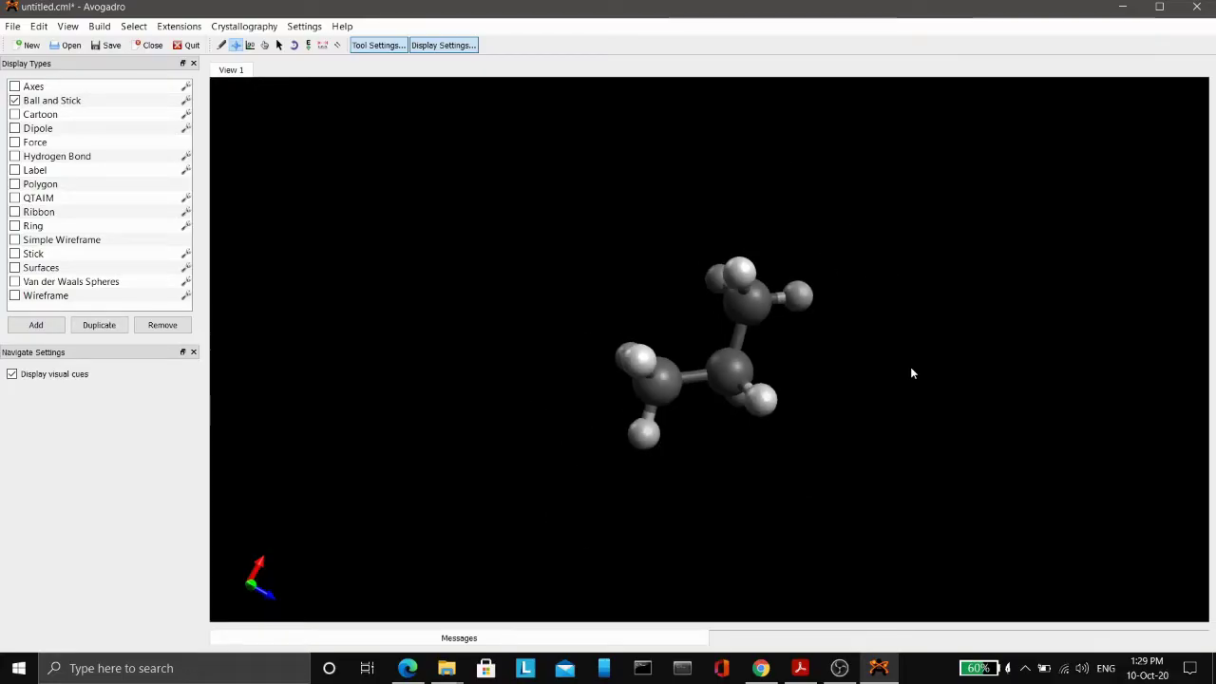
pyautogui.scroll(3, 476, 236)
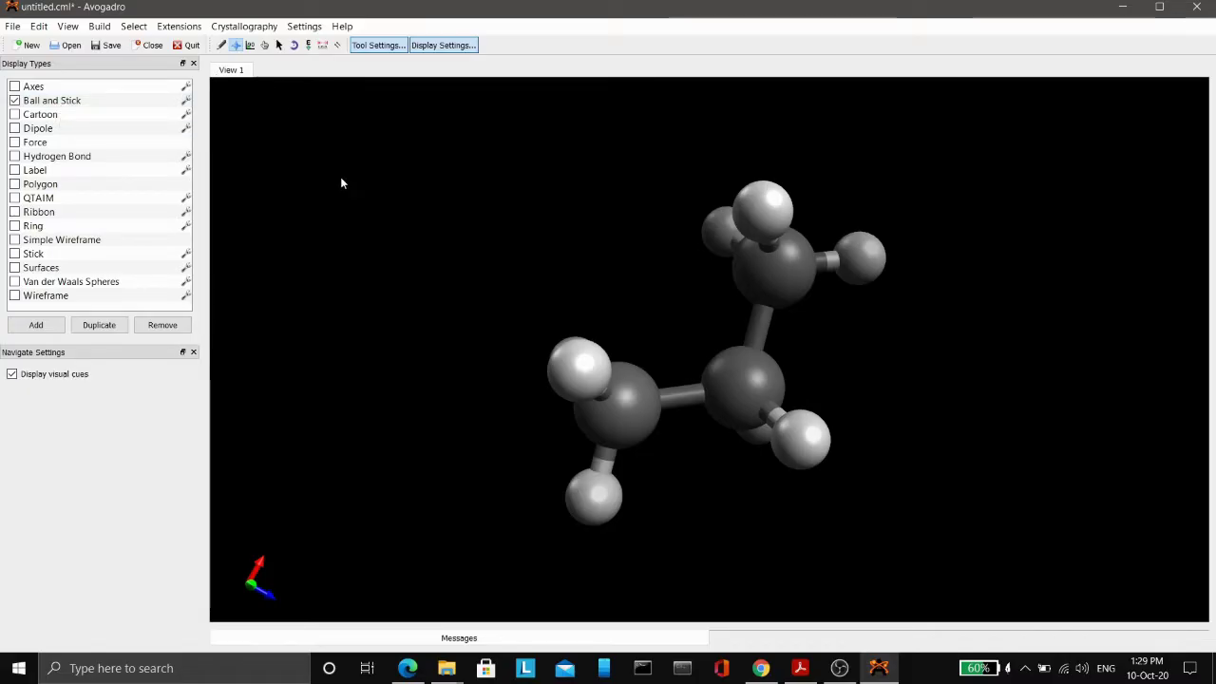
pyautogui.moveTo(453, 263); pyautogui.dragTo(616, 285)
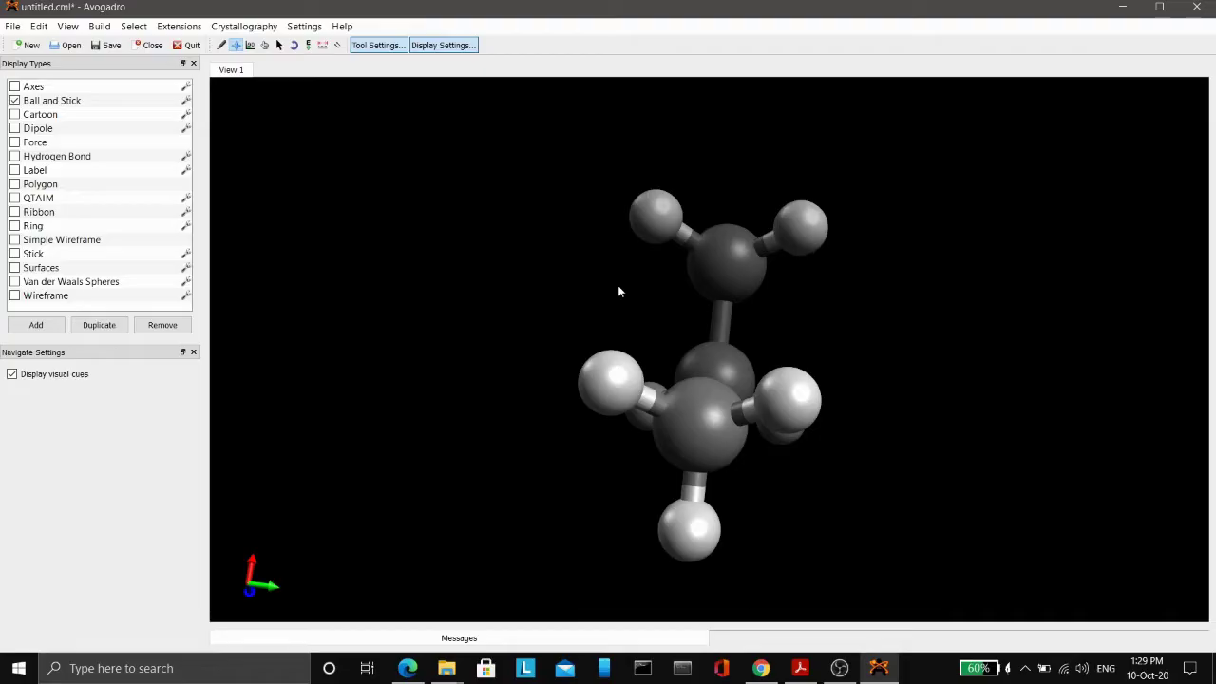
pyautogui.moveTo(956, 372); pyautogui.dragTo(785, 374)
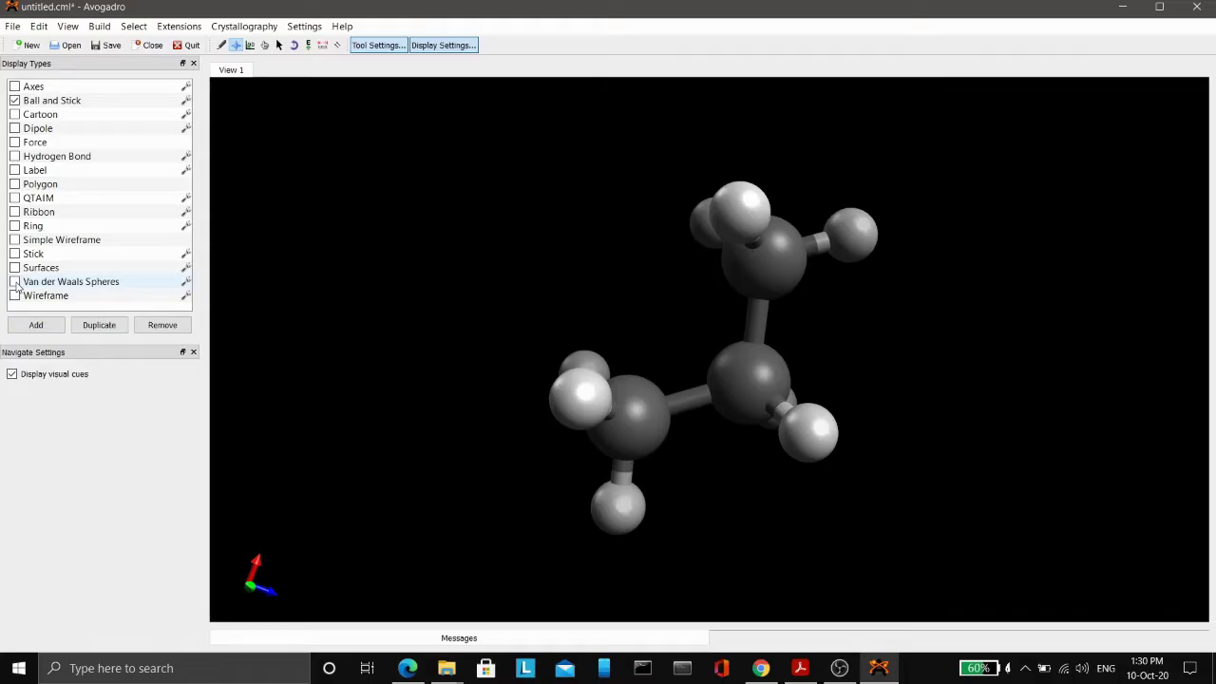
# Display the propane molecule with Van der Waals spheres and inspect it from several angles
pyautogui.click(15, 282)
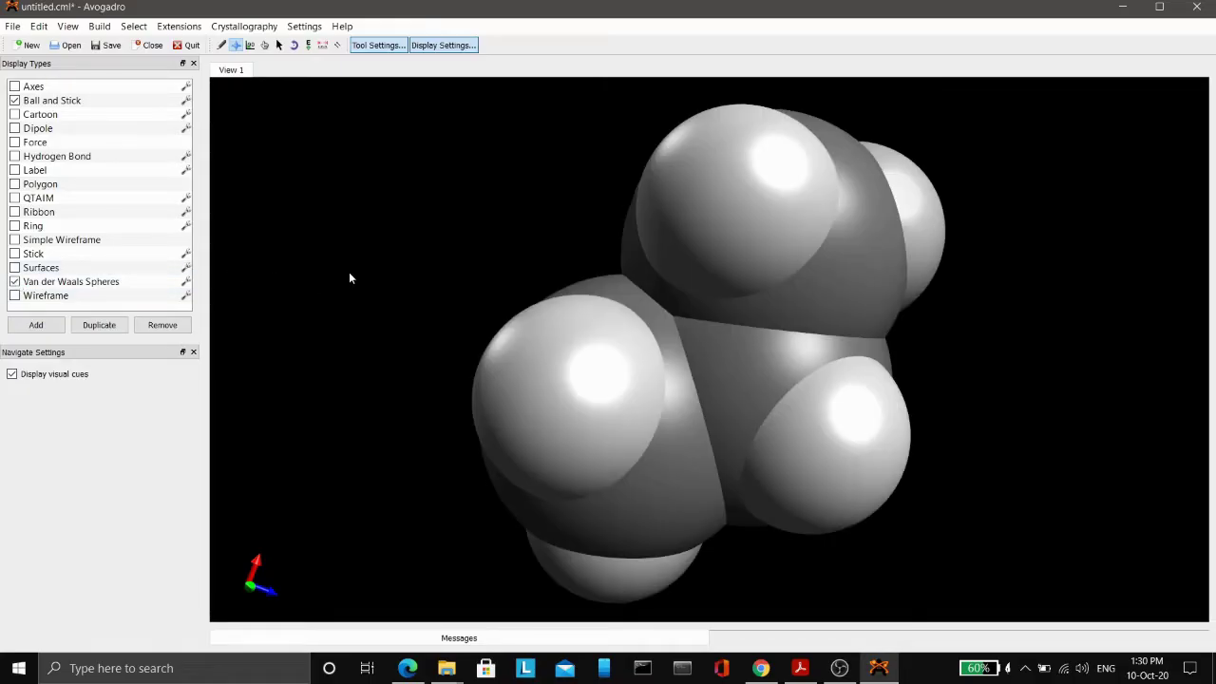
pyautogui.scroll(-3, 350, 278)
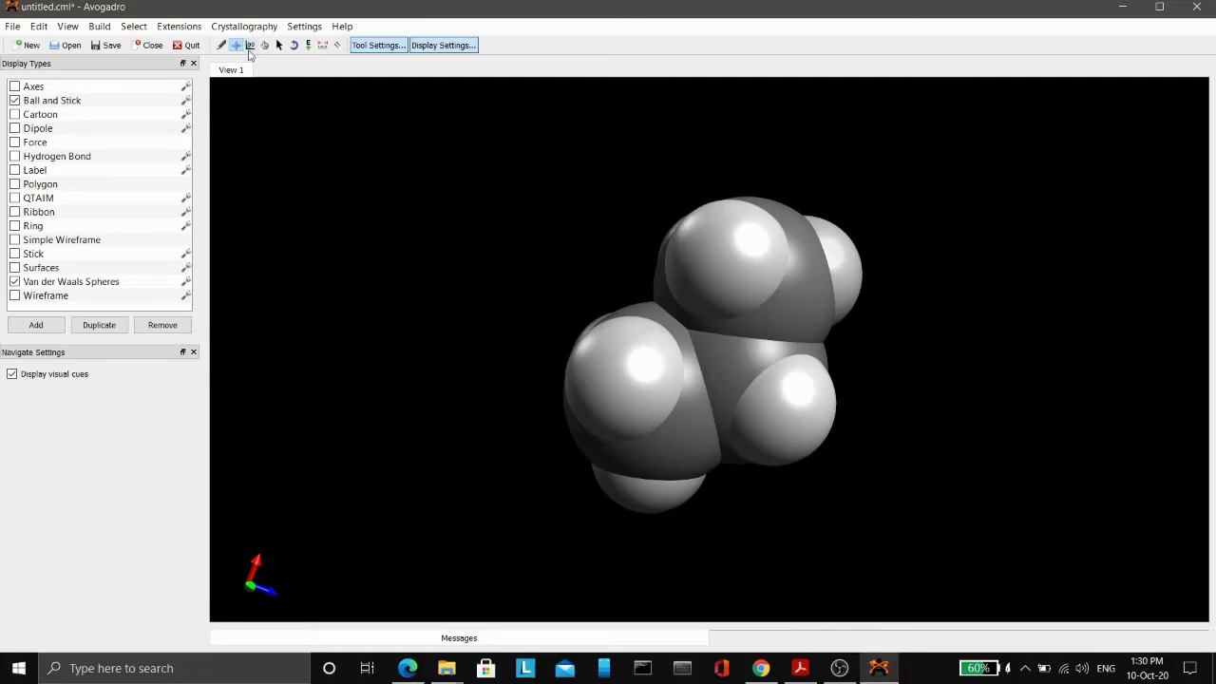
pyautogui.moveTo(467, 234); pyautogui.dragTo(564, 380)
pyautogui.moveTo(468, 284); pyautogui.dragTo(662, 409)
pyautogui.moveTo(863, 412); pyautogui.dragTo(700, 420)
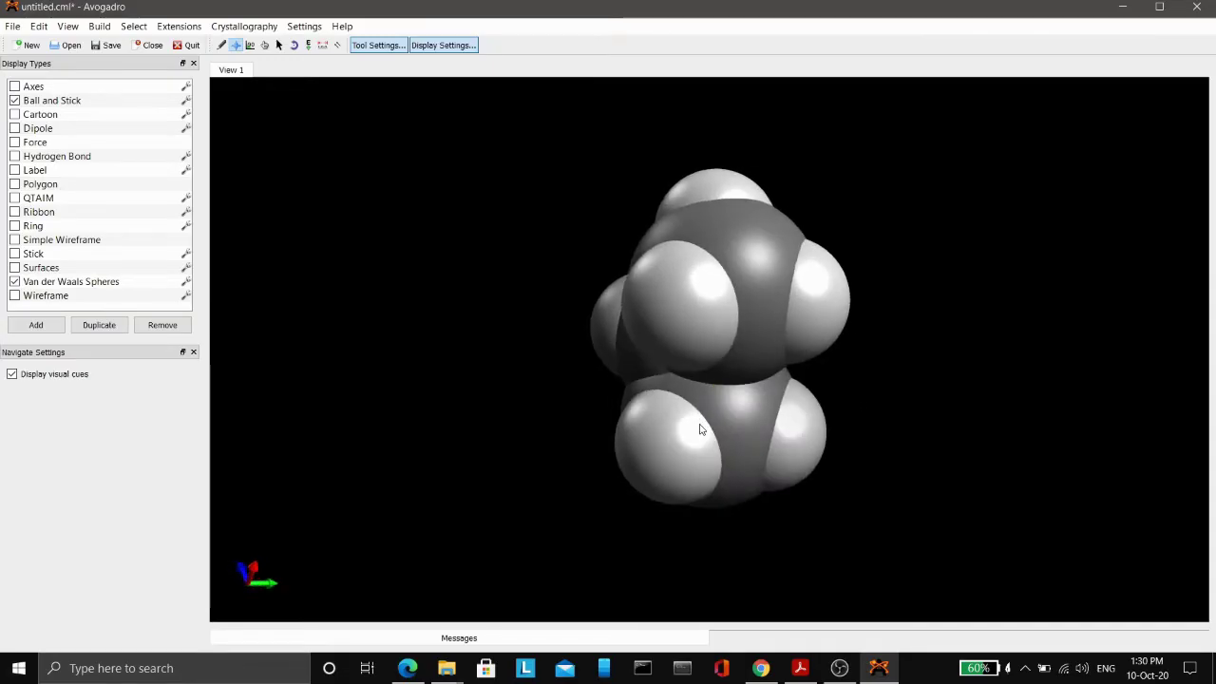
# Examine the space-filling propane model from further angles, close up and at a distance
pyautogui.moveTo(896, 421); pyautogui.dragTo(779, 428)
pyautogui.moveTo(955, 469); pyautogui.dragTo(818, 495)
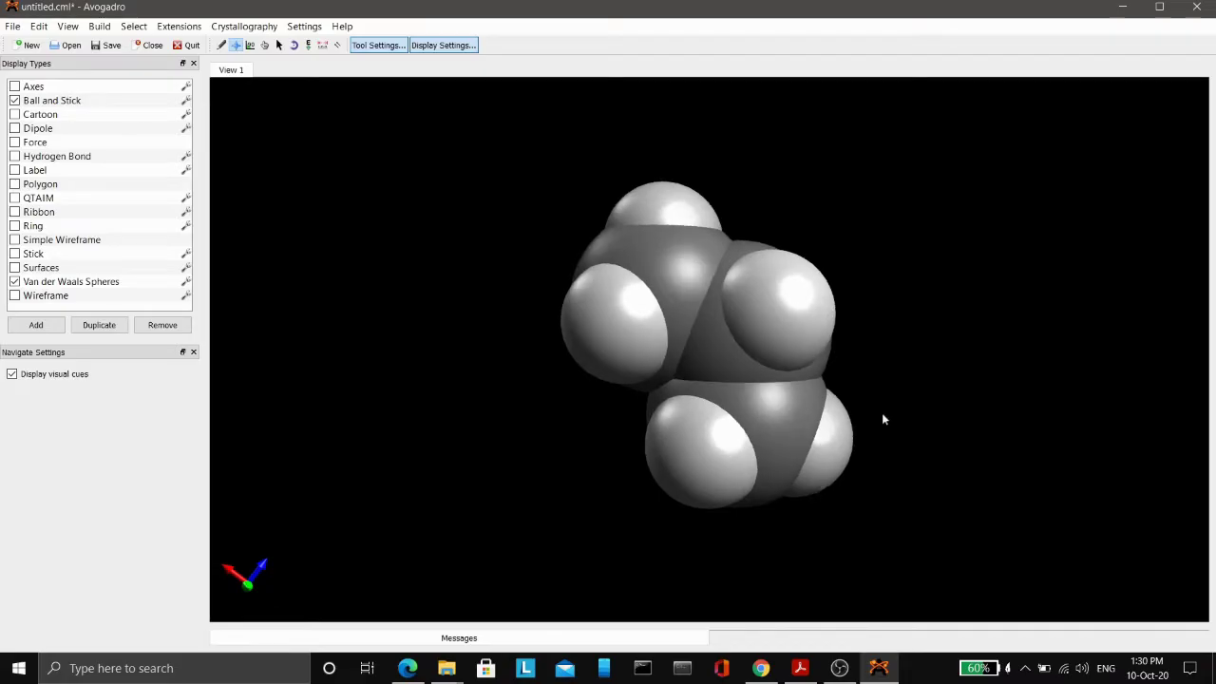
pyautogui.scroll(5, 914, 327)
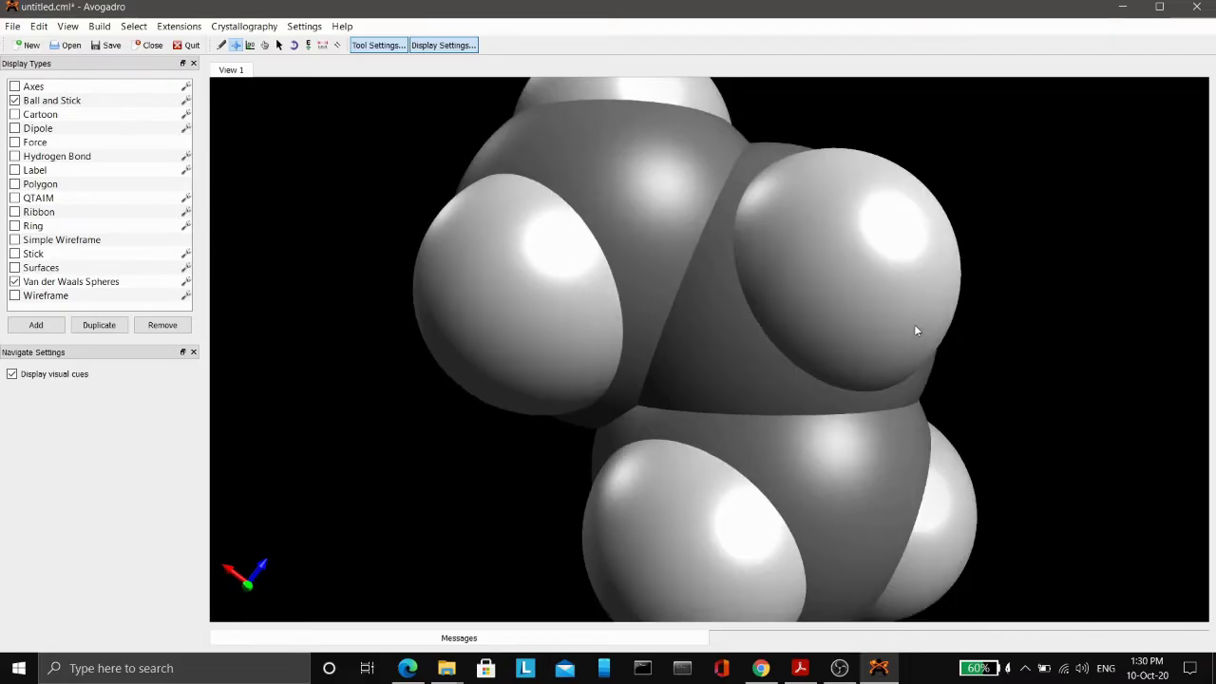
pyautogui.scroll(-5, 916, 330)
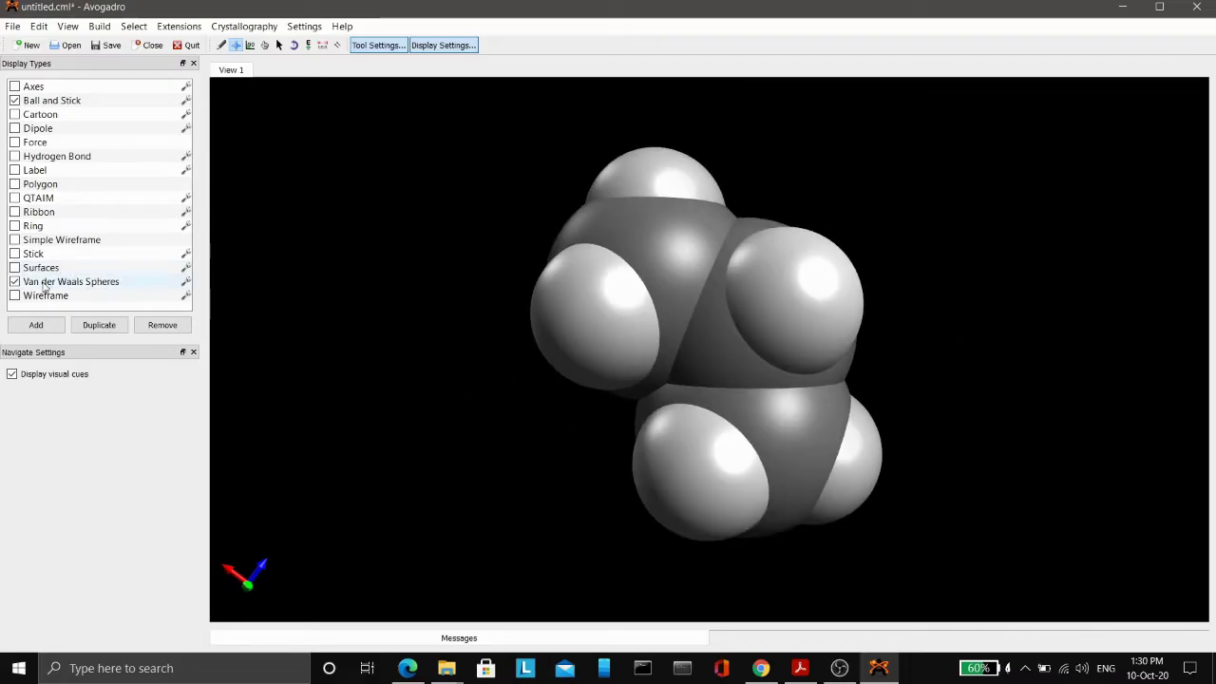
# Hide the Van der Waals spheres and inspect the enlarged ball-and-stick propane model from different angles
pyautogui.click(16, 282)
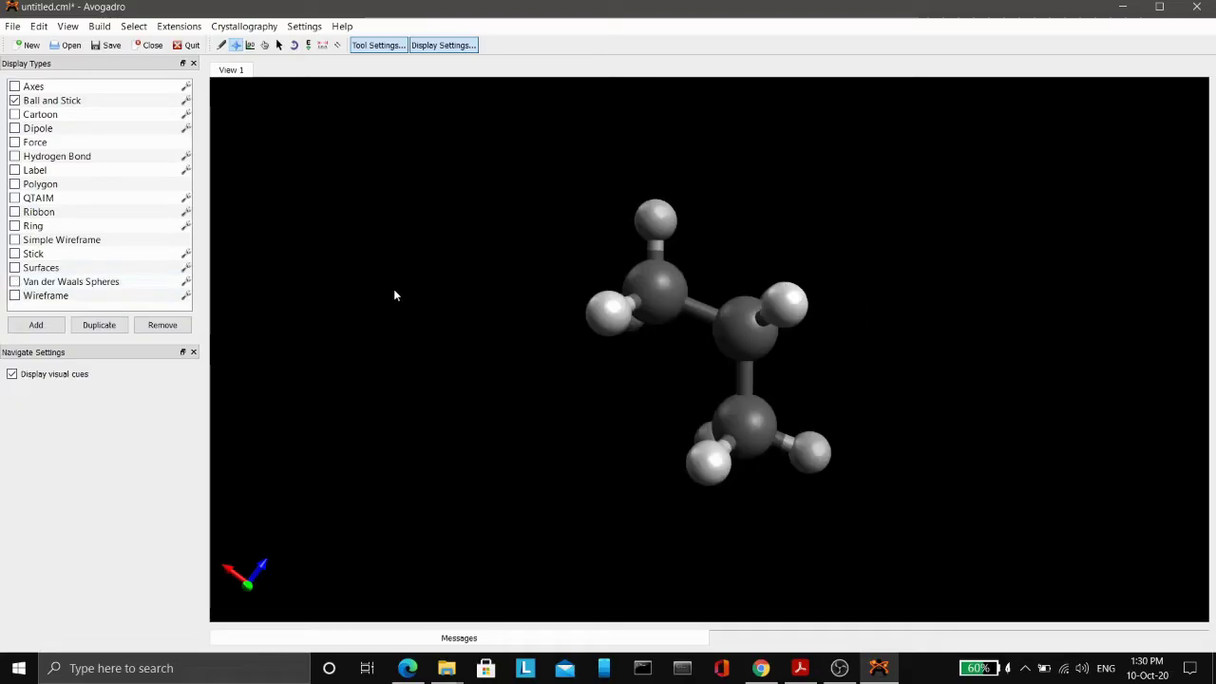
pyautogui.scroll(2, 655, 308)
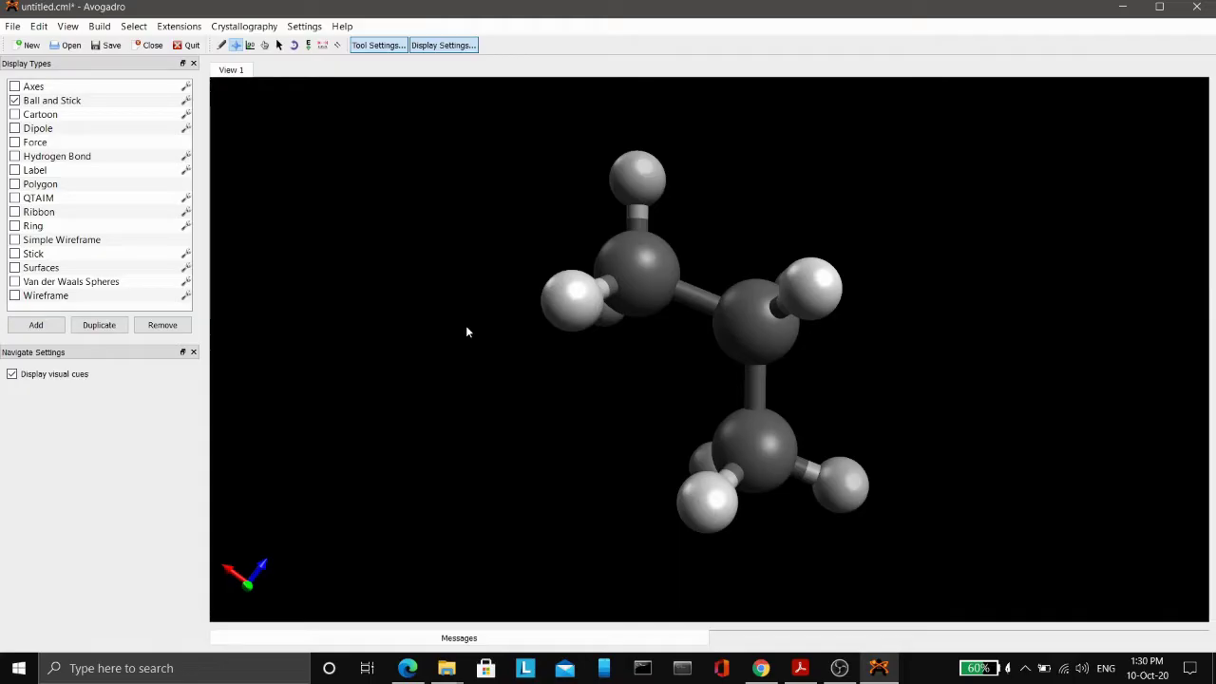
pyautogui.moveTo(466, 332); pyautogui.dragTo(641, 390)
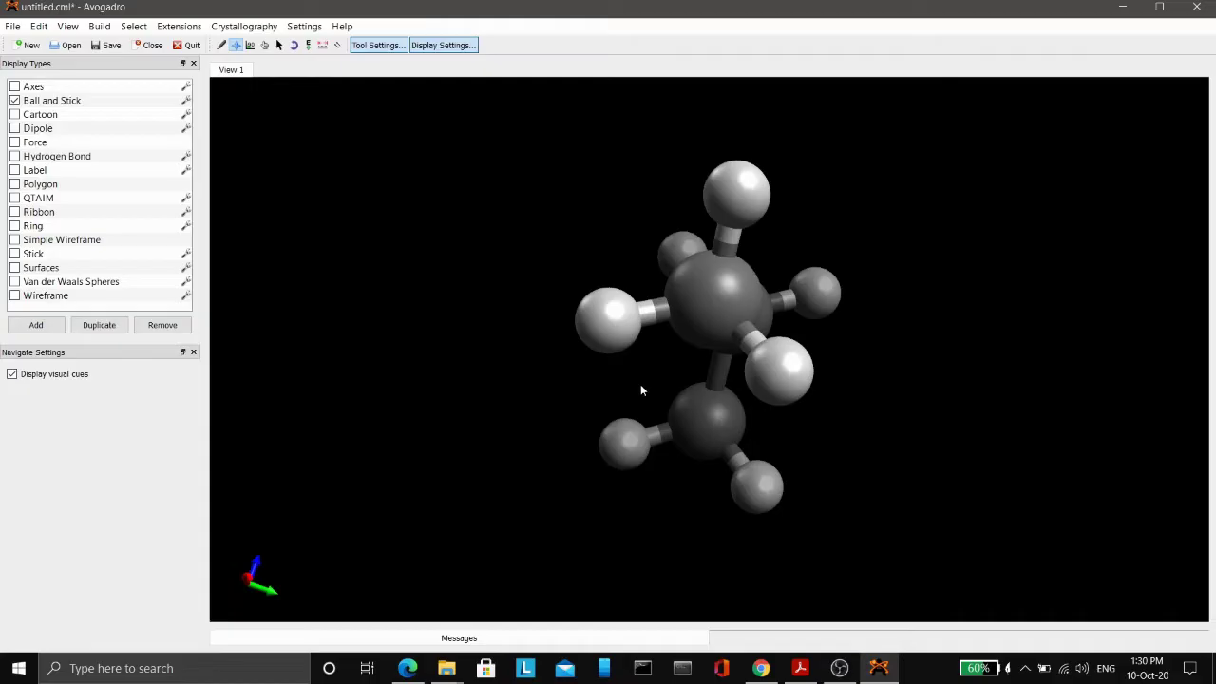
pyautogui.moveTo(948, 380); pyautogui.dragTo(725, 405)
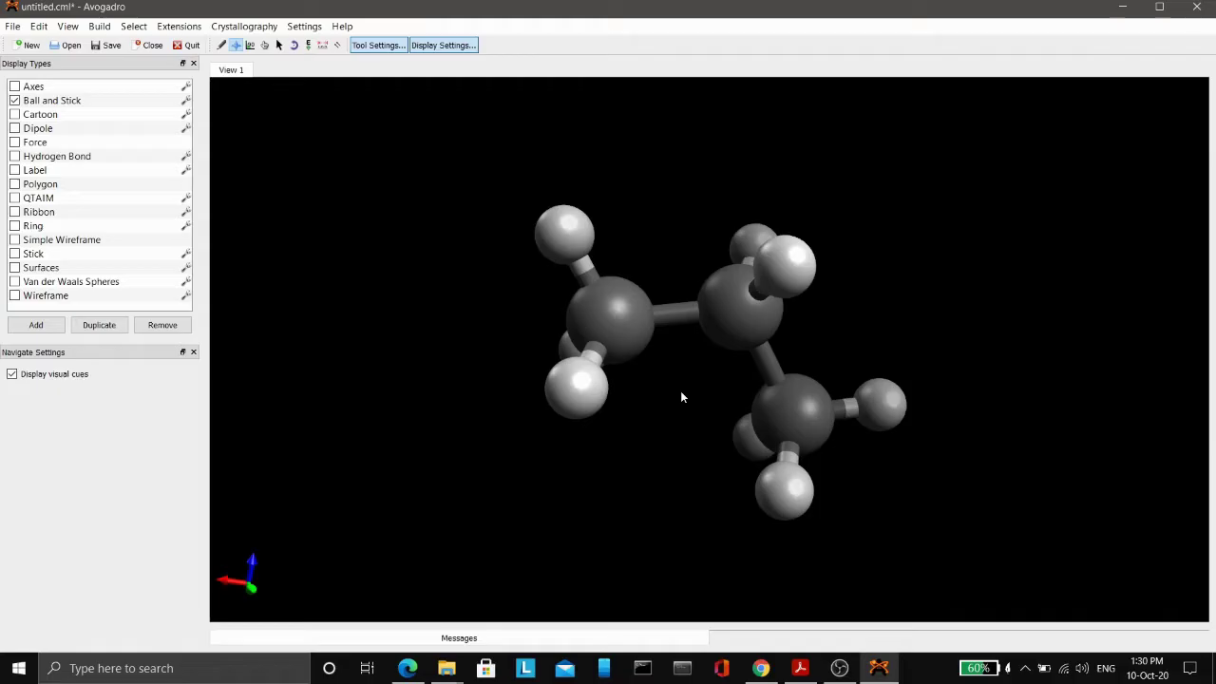
# Show the Van der Waals spheres on the propane molecule again and examine the space-filling model from all sides
pyautogui.click(15, 281)
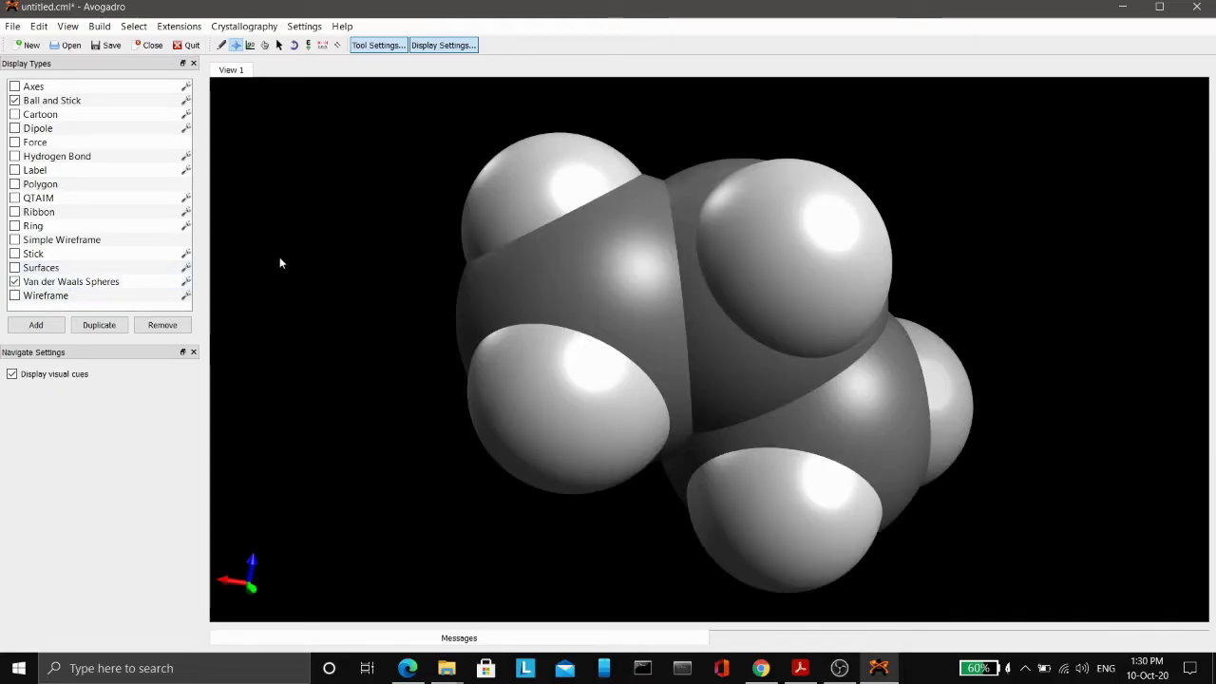
pyautogui.moveTo(371, 339); pyautogui.dragTo(759, 401)
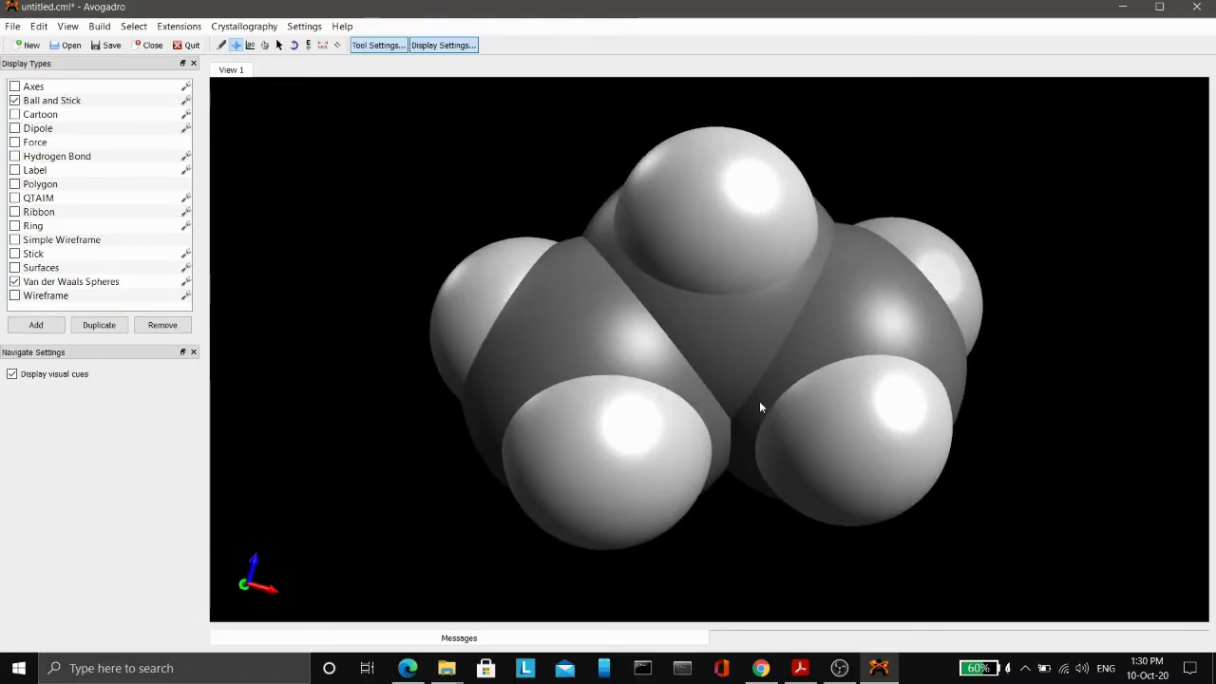
pyautogui.moveTo(982, 437); pyautogui.dragTo(974, 465)
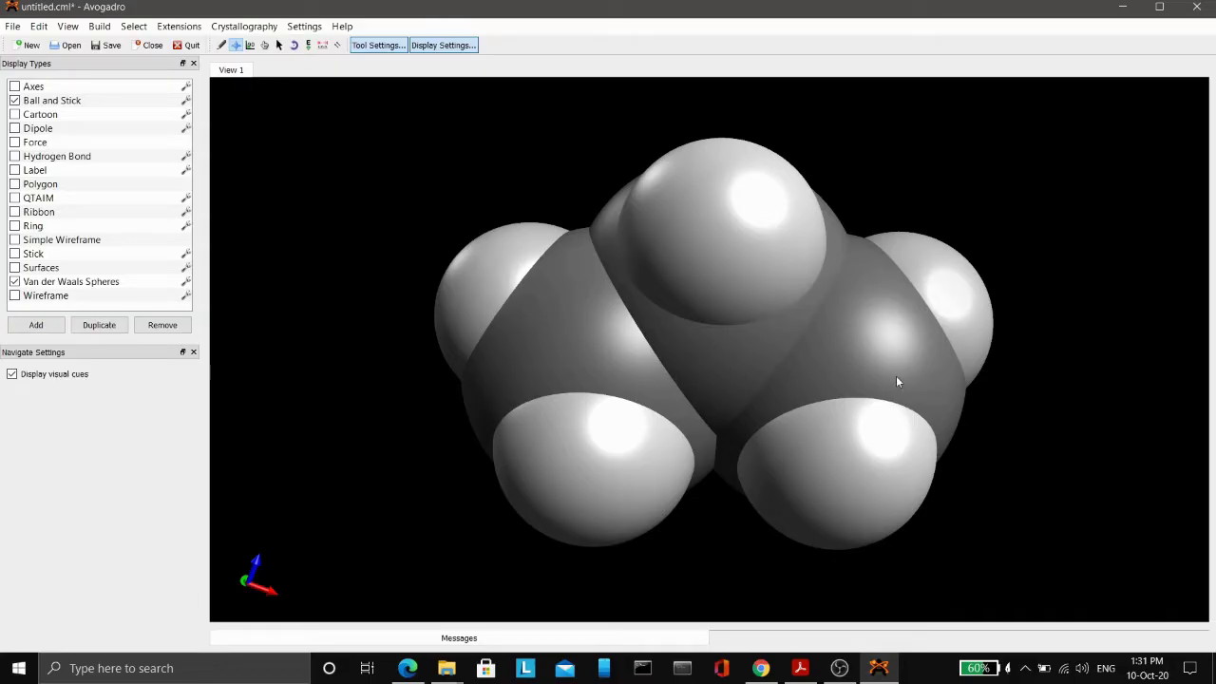
pyautogui.moveTo(277, 168); pyautogui.dragTo(627, 314)
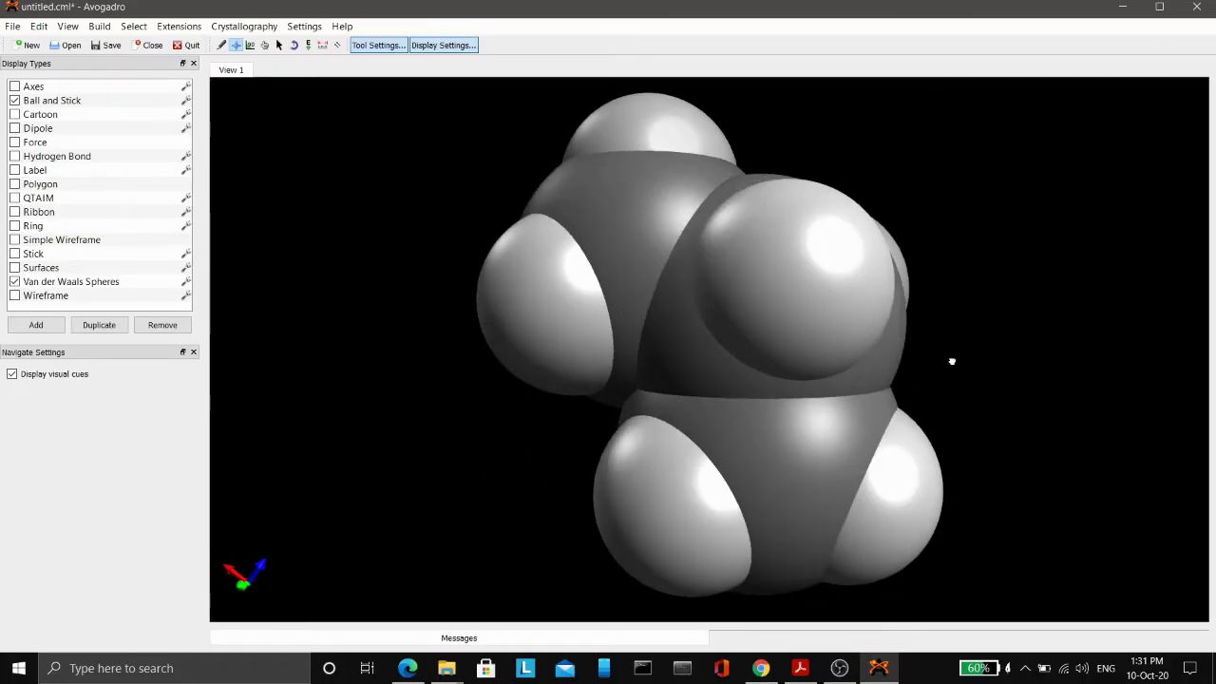
pyautogui.moveTo(955, 361); pyautogui.dragTo(727, 367)
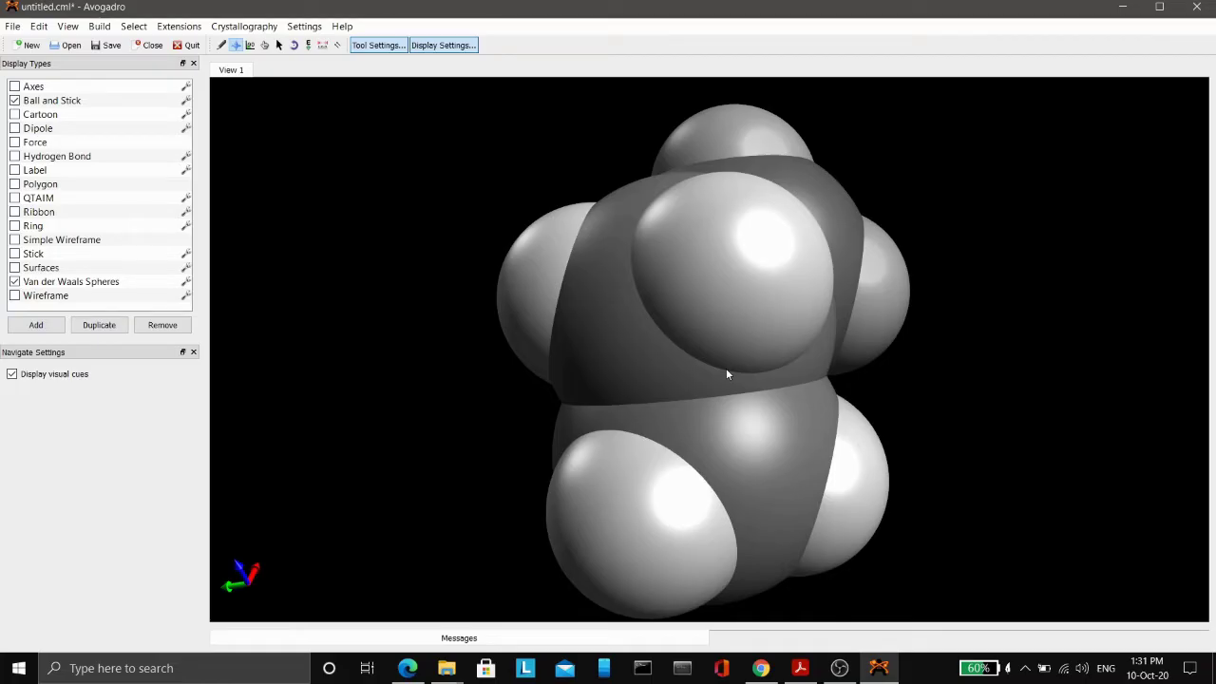
pyautogui.moveTo(972, 404); pyautogui.dragTo(867, 466)
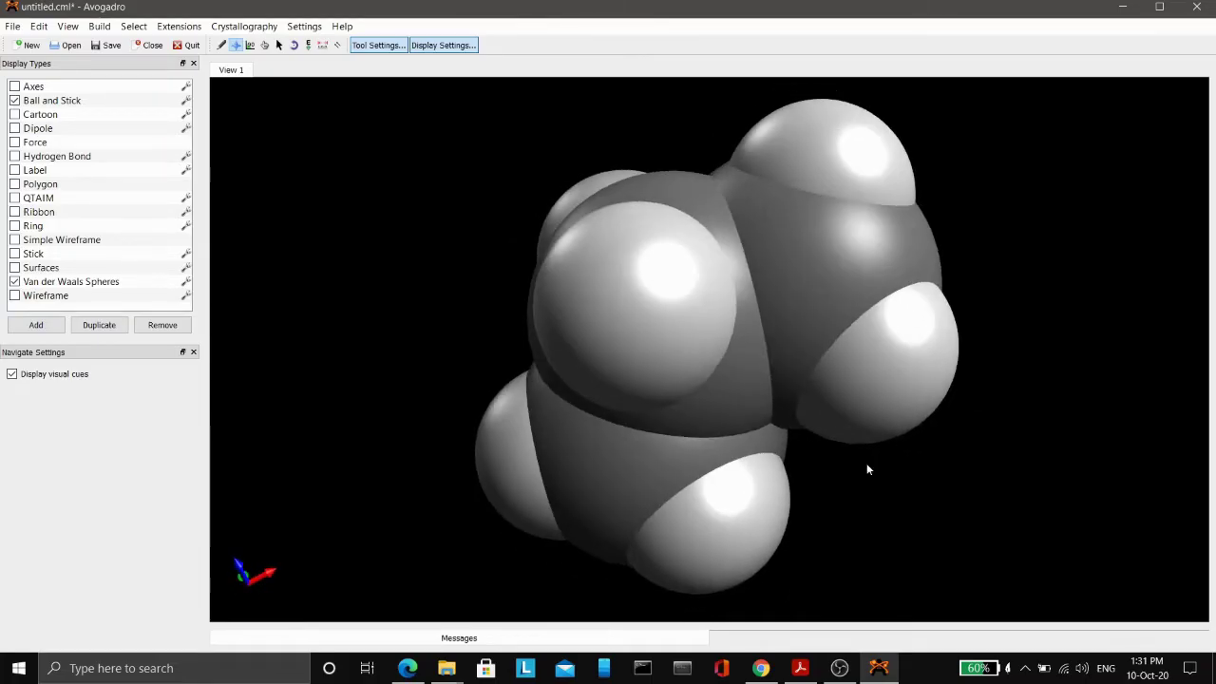
pyautogui.moveTo(384, 285); pyautogui.dragTo(663, 281)
pyautogui.moveTo(458, 305); pyautogui.dragTo(476, 335)
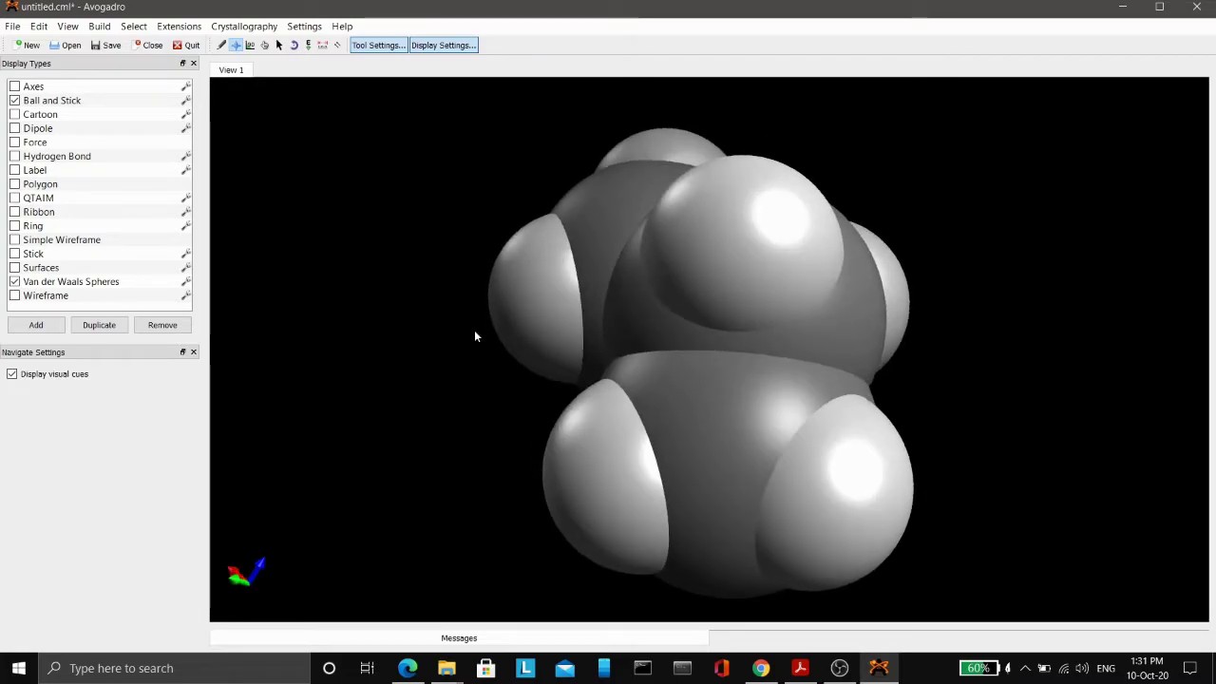
pyautogui.moveTo(971, 389); pyautogui.dragTo(714, 361)
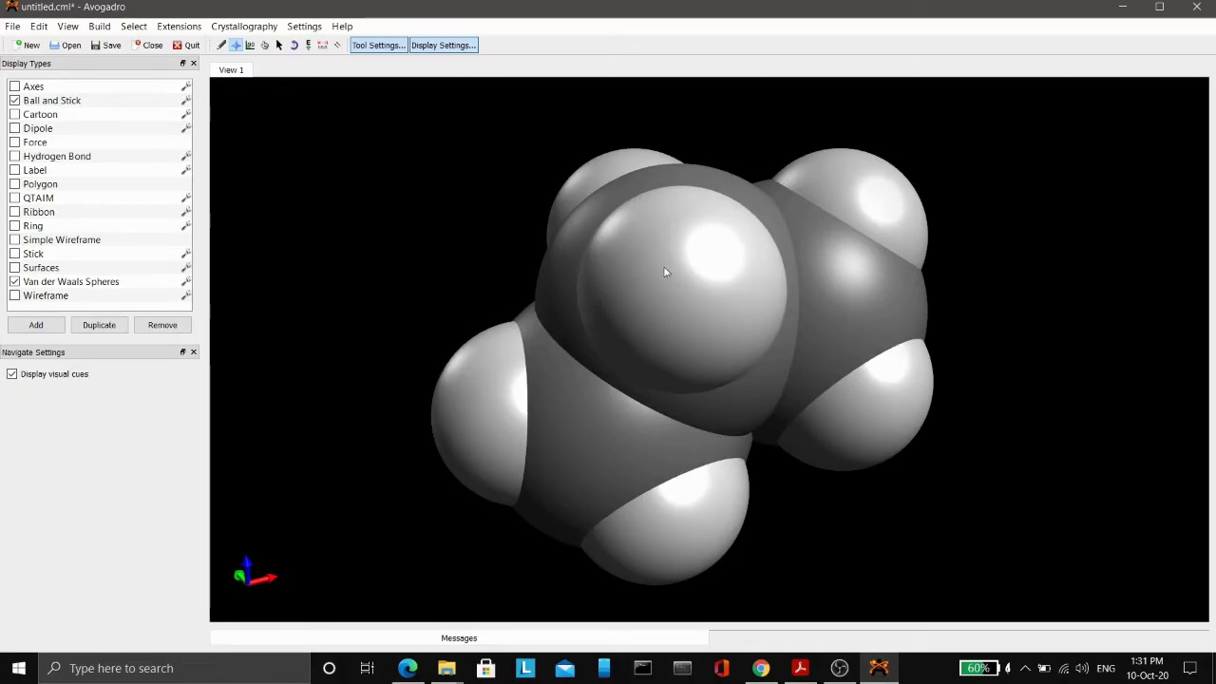
pyautogui.moveTo(509, 270); pyautogui.dragTo(590, 143)
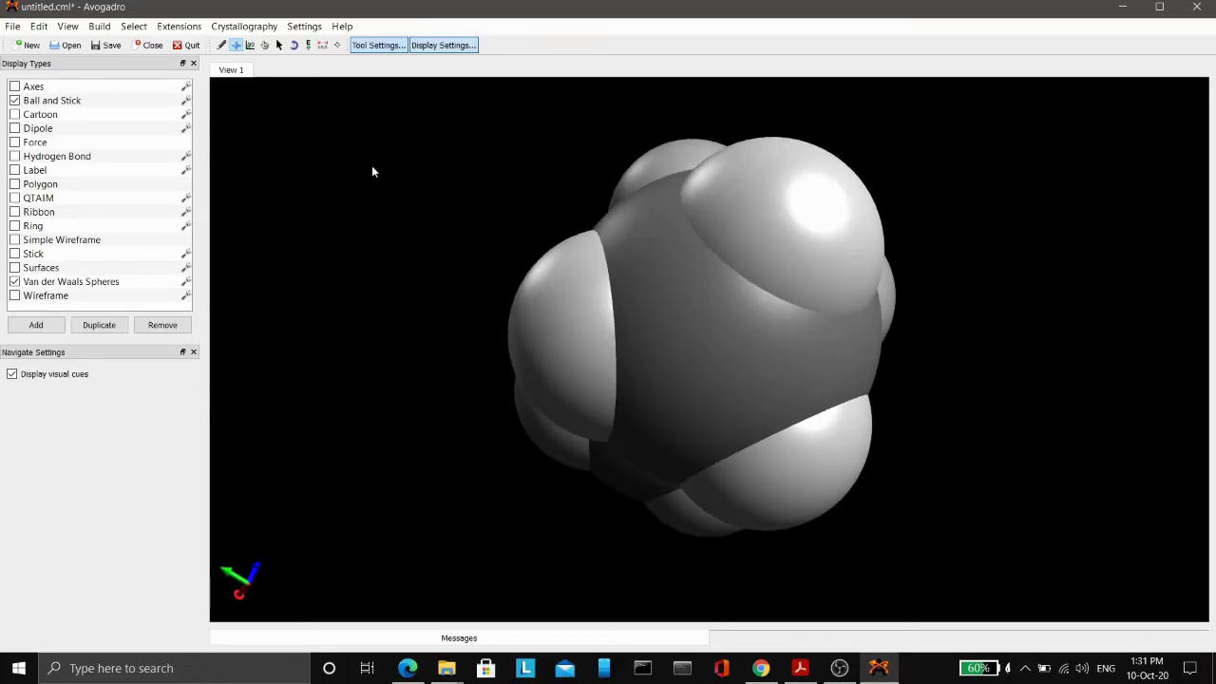
# Turn off the Van der Waals spheres and orient the ball-and-stick model so all three carbon atoms are visible
pyautogui.click(14, 282)
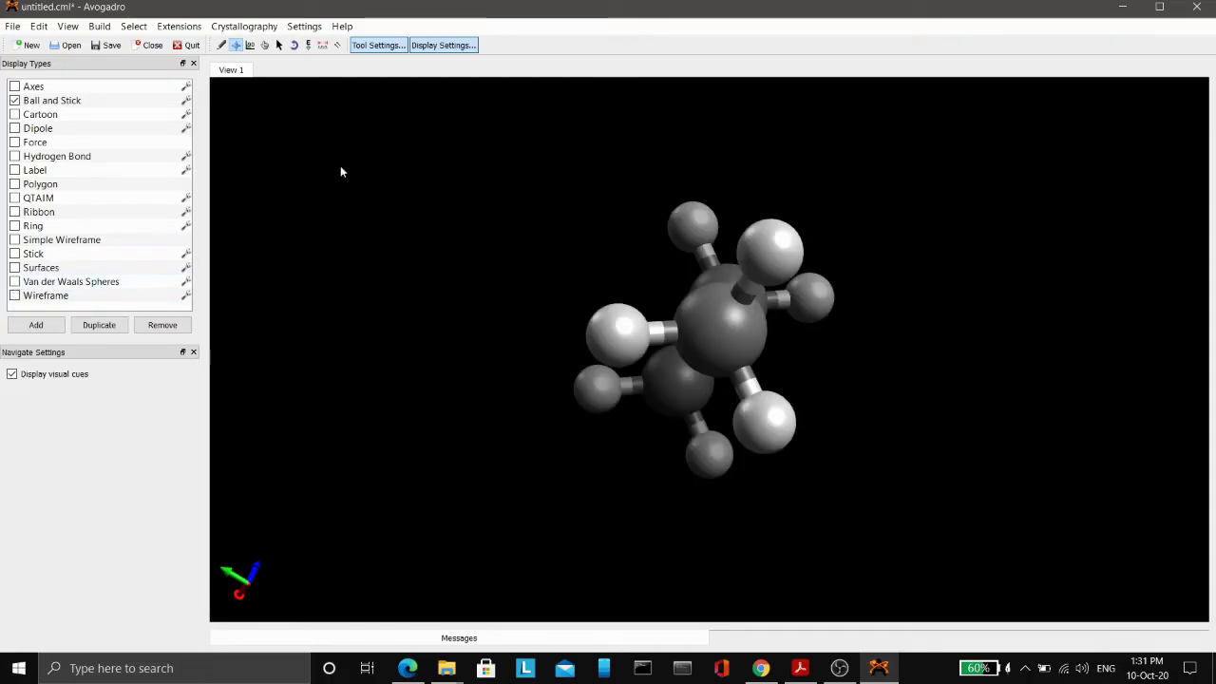
pyautogui.moveTo(1010, 390); pyautogui.dragTo(654, 301)
pyautogui.moveTo(516, 301); pyautogui.dragTo(686, 352)
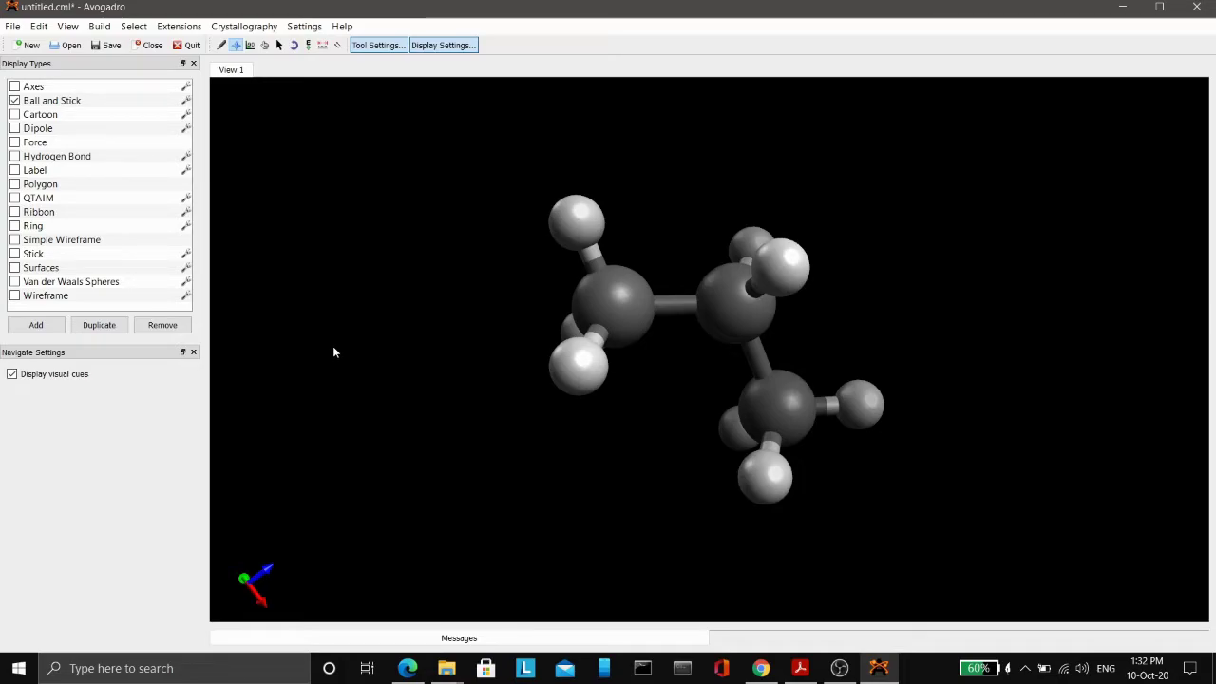
# Turn on the Label display type for the propane atoms and view the labelled molecule from several angles
pyautogui.click(14, 171)
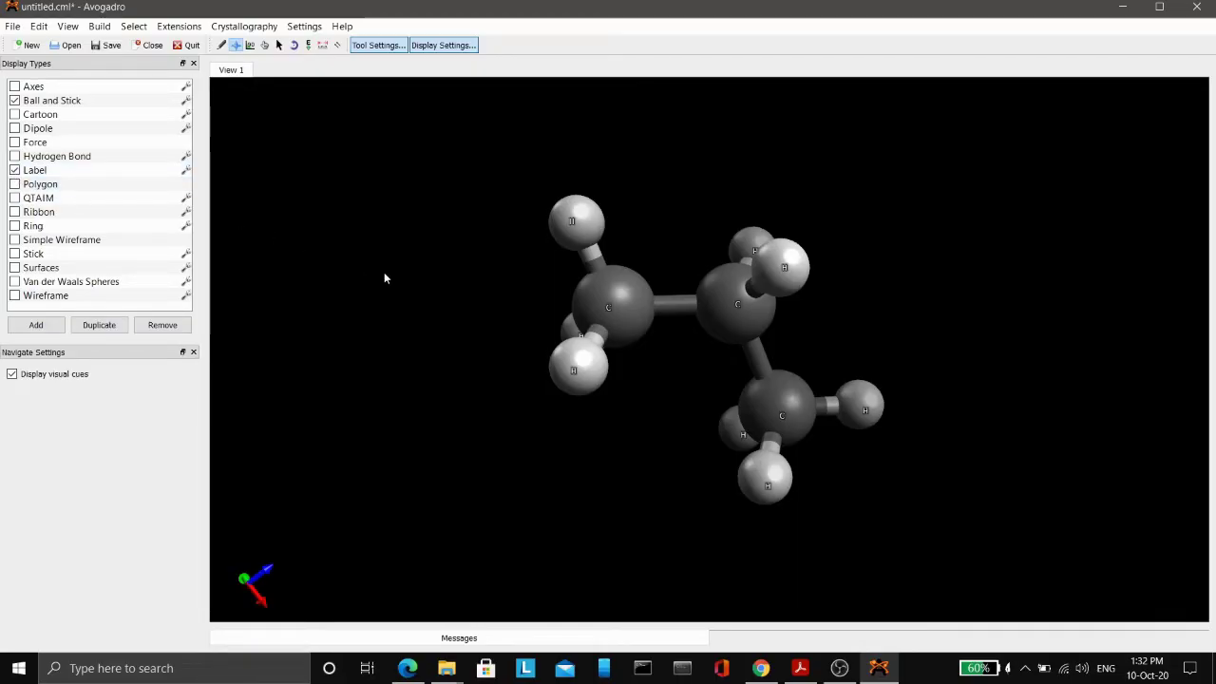
pyautogui.moveTo(426, 278); pyautogui.dragTo(642, 262)
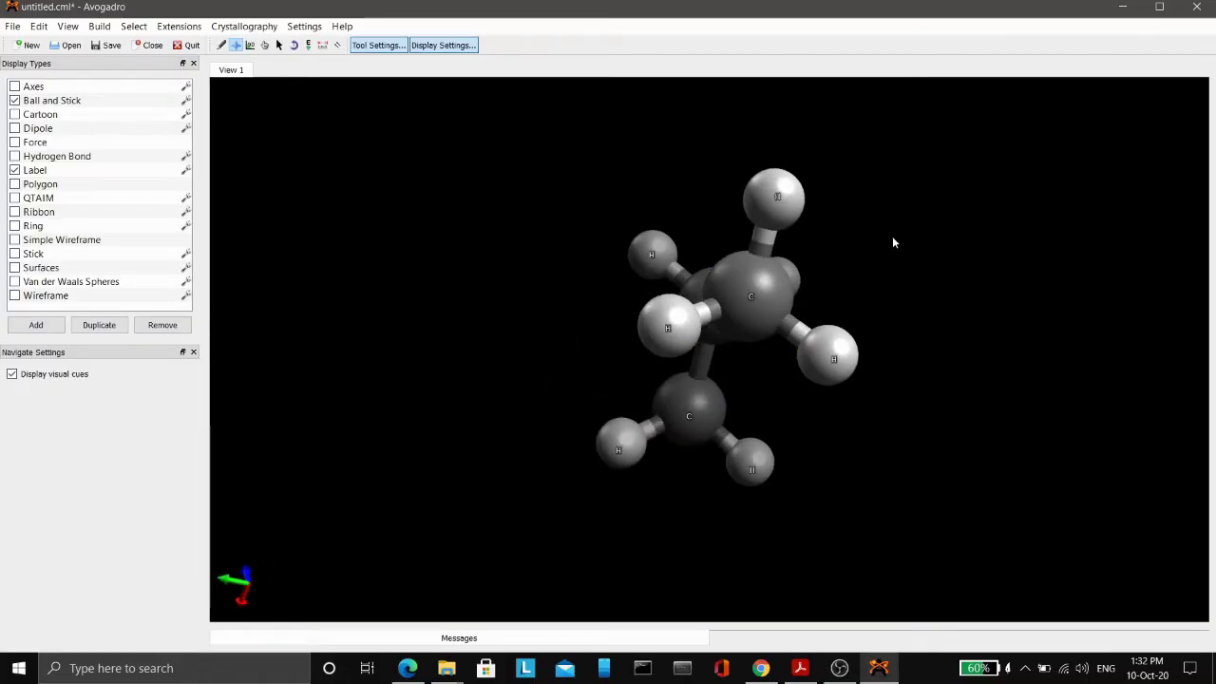
pyautogui.moveTo(927, 242); pyautogui.dragTo(985, 362)
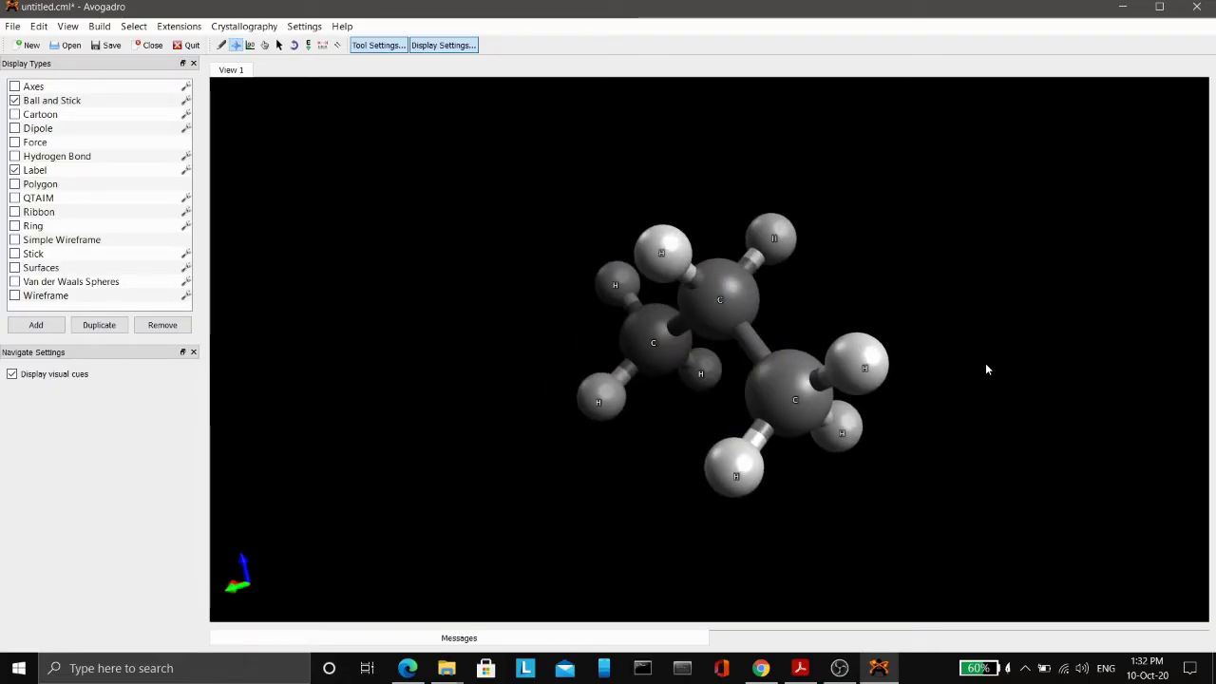
pyautogui.moveTo(967, 478); pyautogui.dragTo(699, 461)
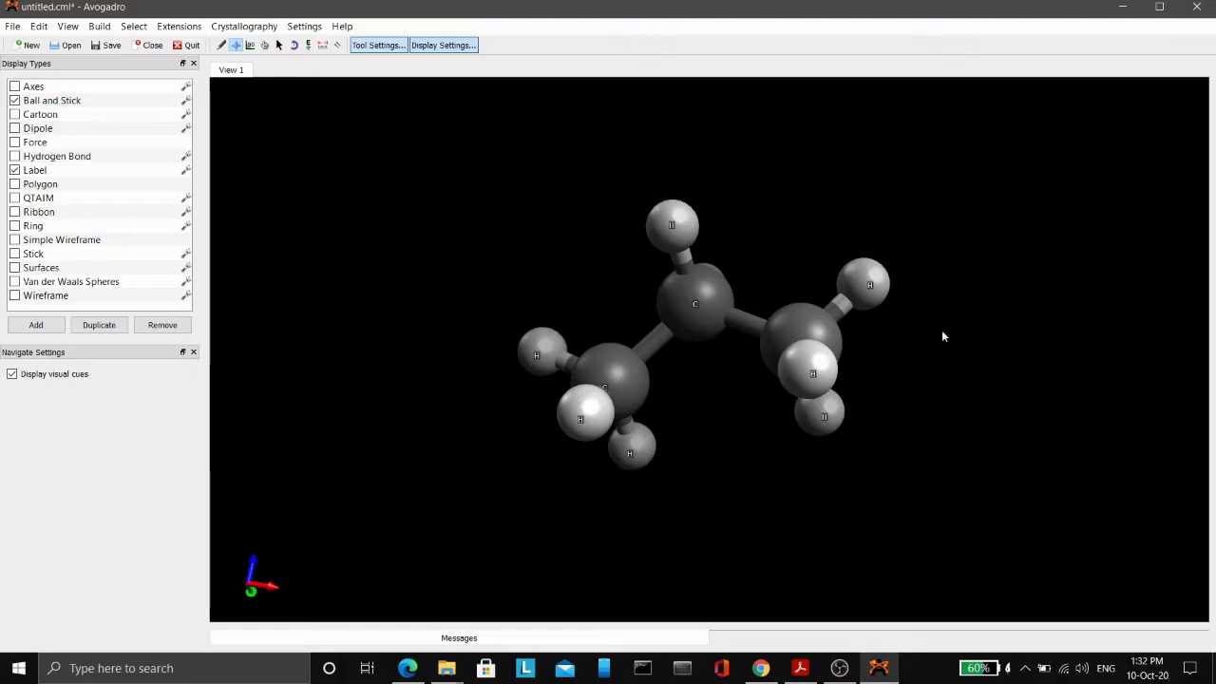
pyautogui.moveTo(953, 345); pyautogui.dragTo(971, 428)
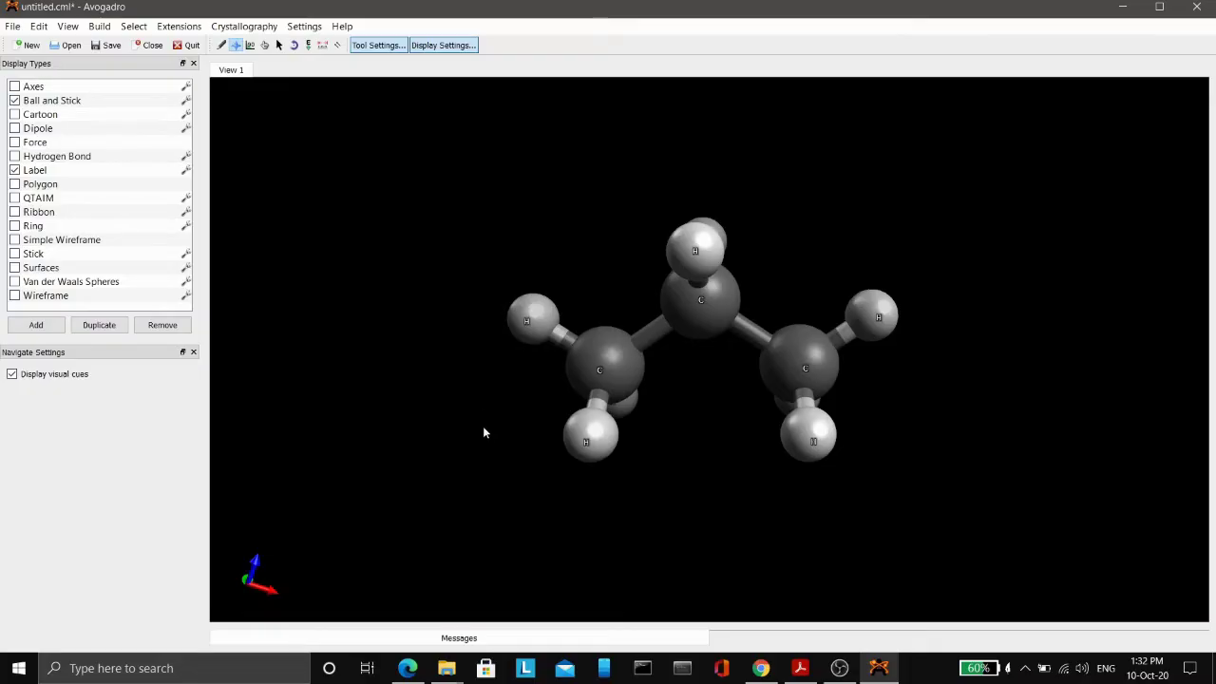
# Set the atom label text to Atom number and inspect the numbering of the propane atoms from several angles
pyautogui.click(187, 171)
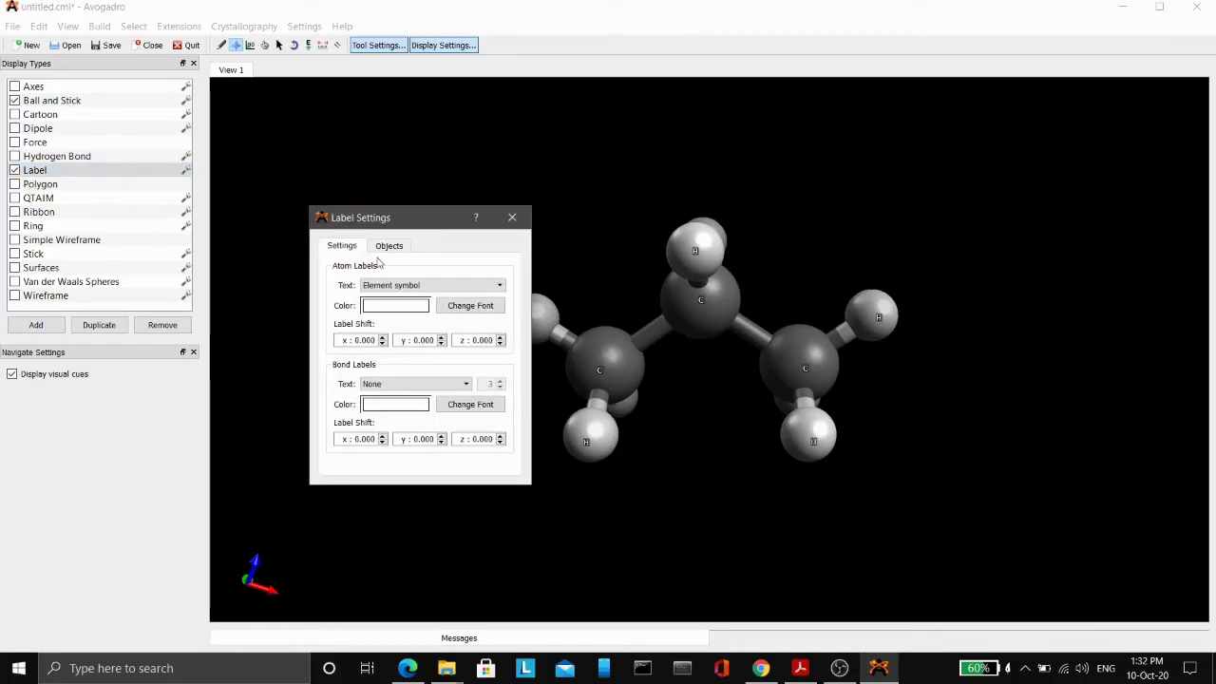
pyautogui.click(404, 285)
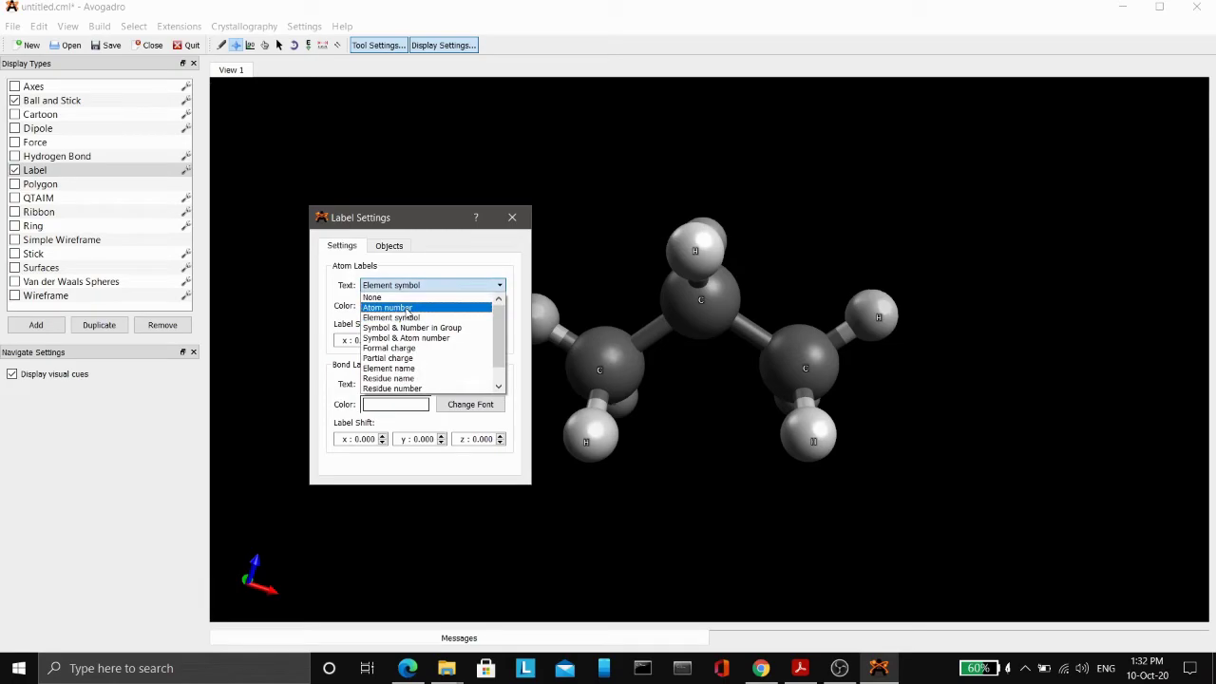
pyautogui.click(407, 307)
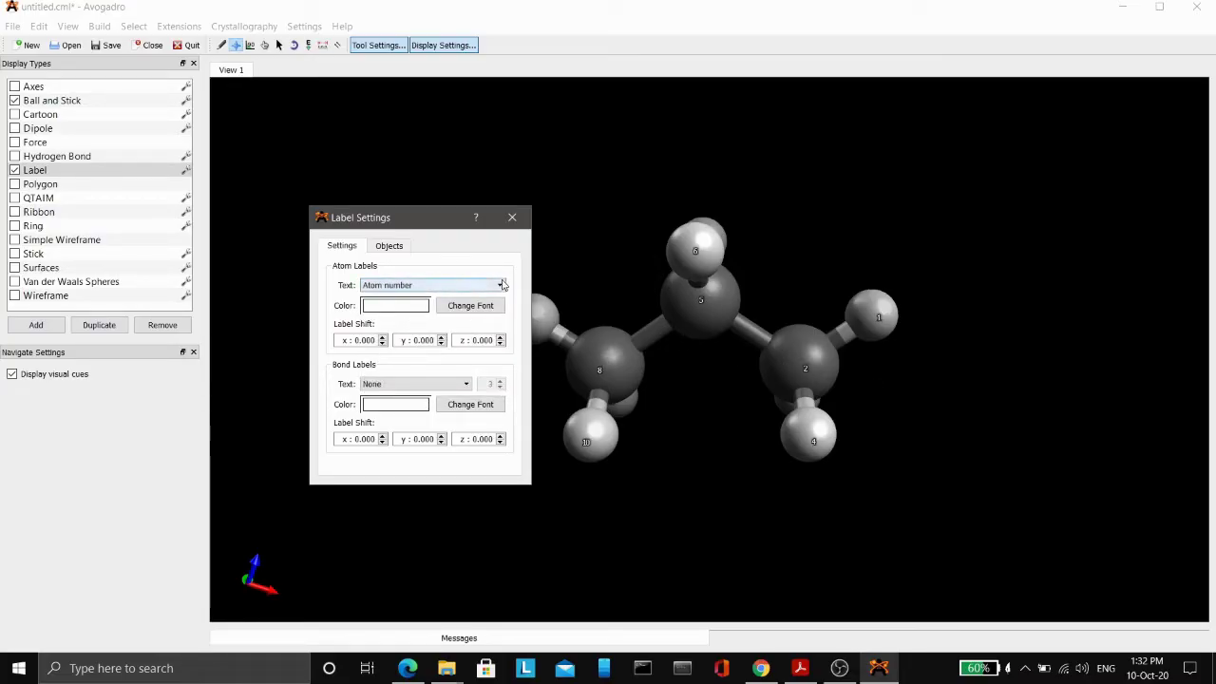
pyautogui.moveTo(415, 225); pyautogui.dragTo(324, 212)
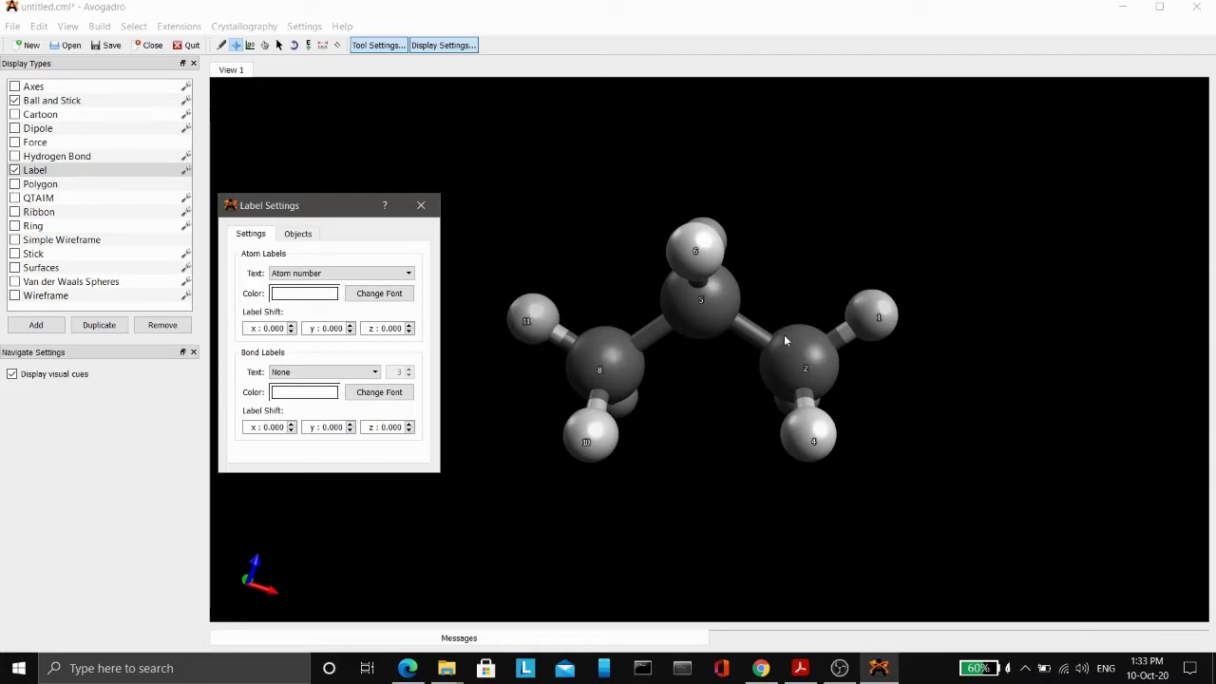
pyautogui.moveTo(925, 454); pyautogui.dragTo(751, 465)
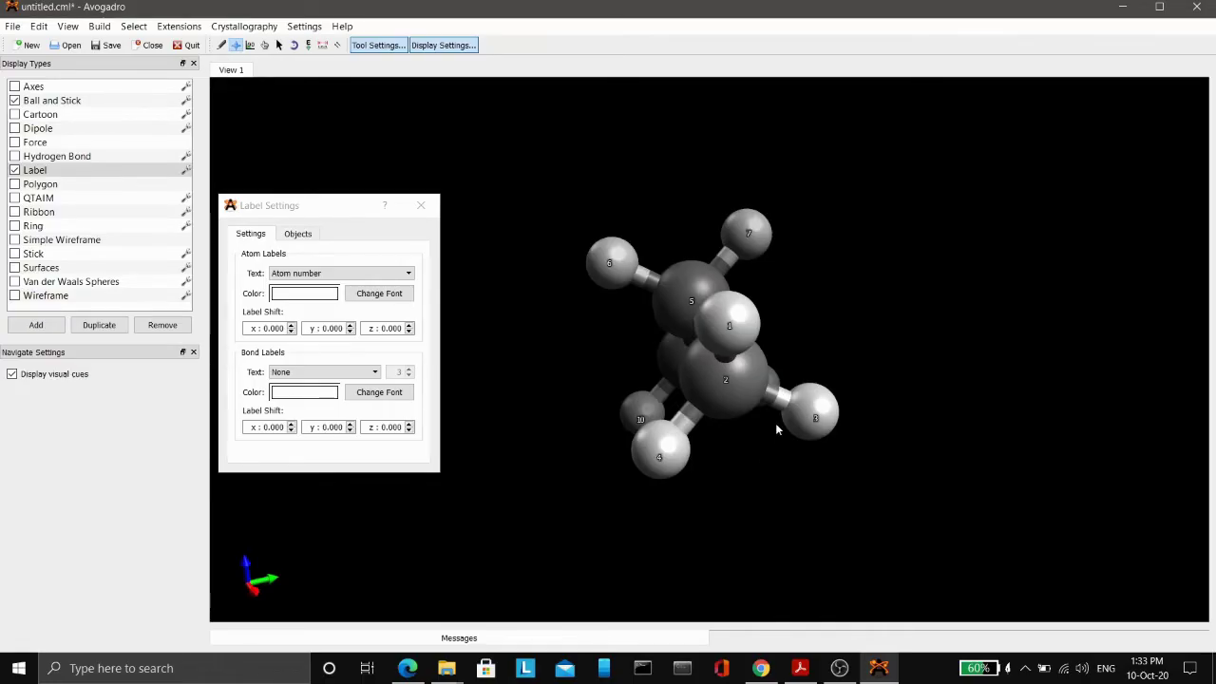
pyautogui.moveTo(737, 469); pyautogui.dragTo(860, 453)
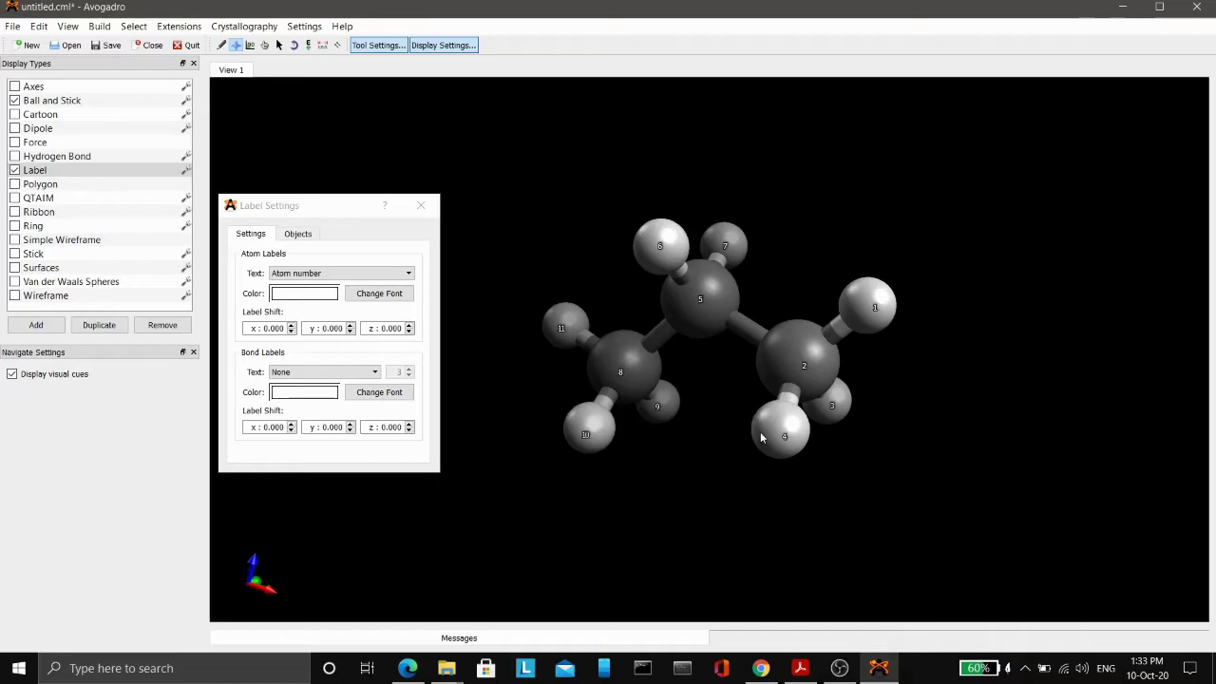
pyautogui.moveTo(717, 392); pyautogui.dragTo(716, 324)
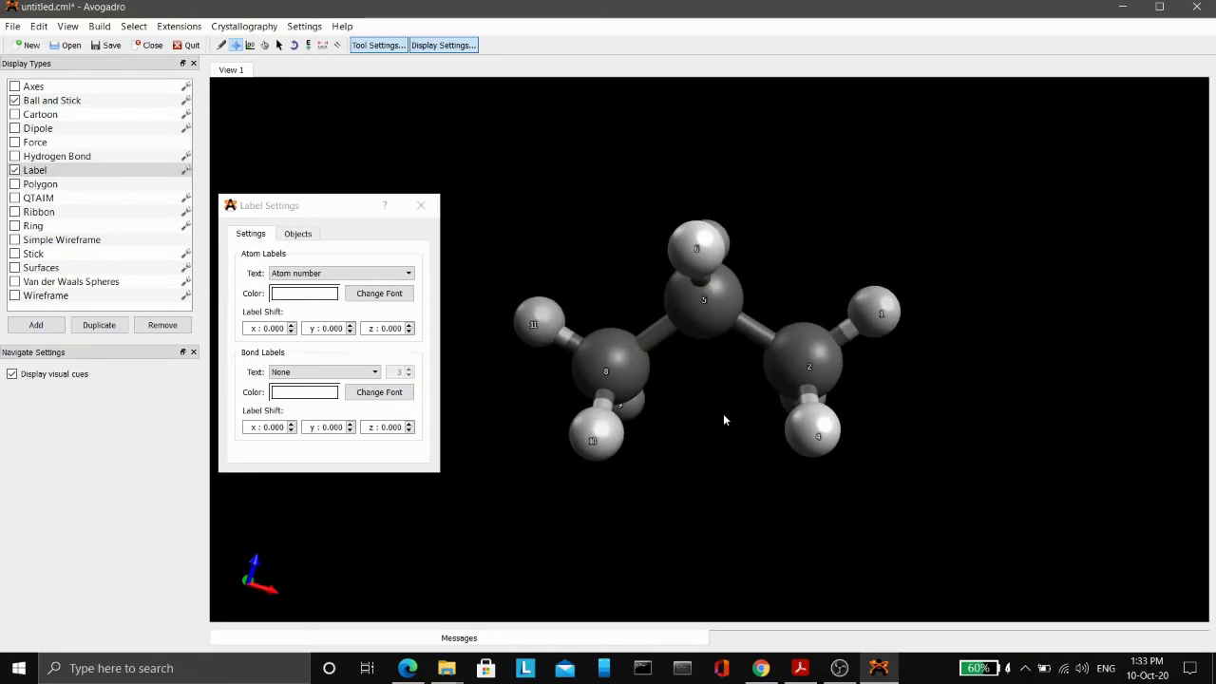
# Set the atom label text to Element symbol, close the label settings and examine the labelled propane from several angles
pyautogui.click(331, 273)
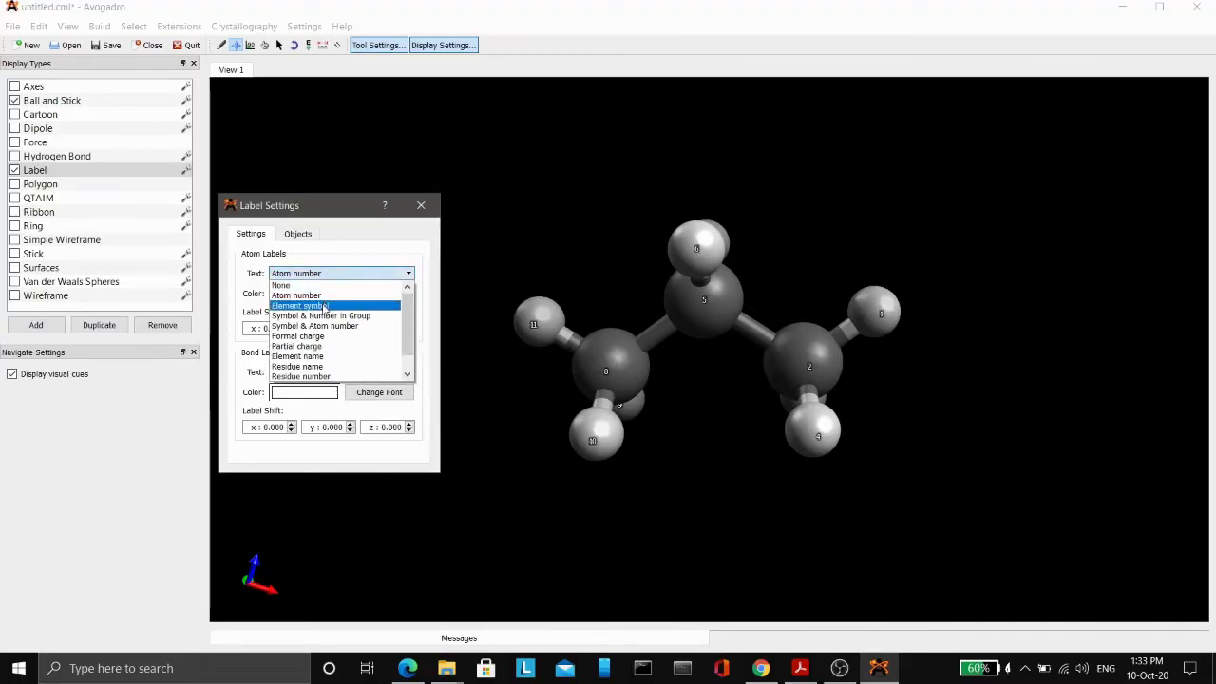
pyautogui.click(324, 306)
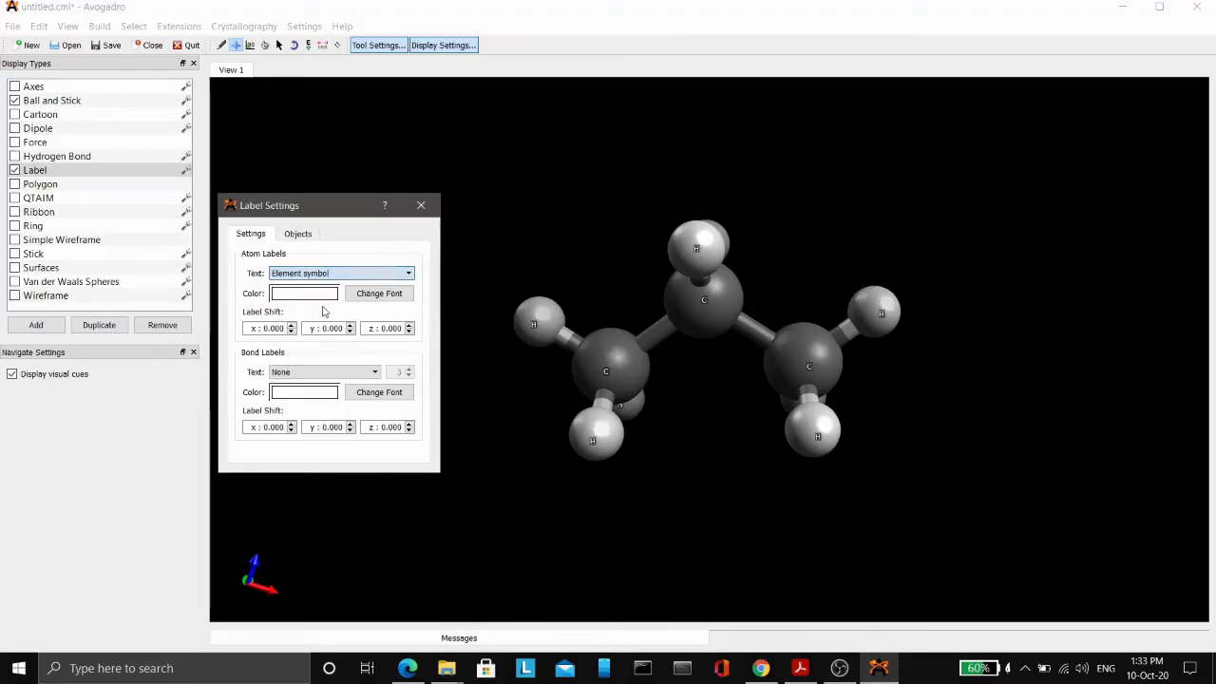
pyautogui.click(421, 205)
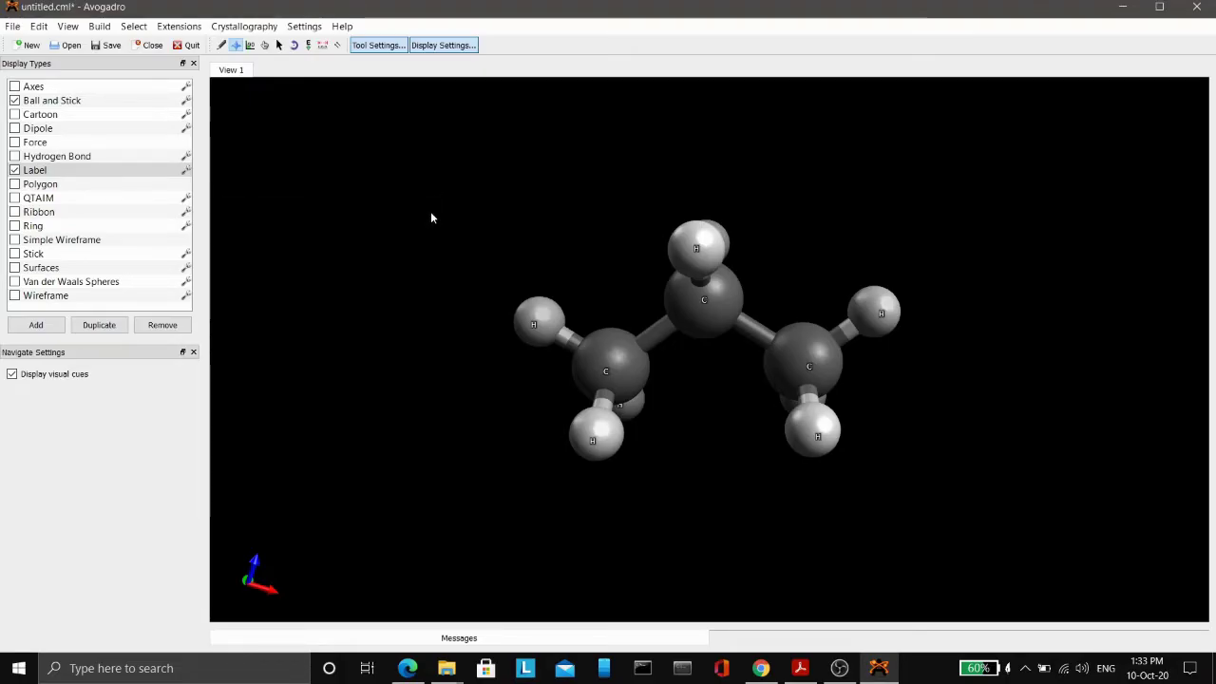
pyautogui.moveTo(931, 399); pyautogui.dragTo(700, 512)
pyautogui.moveTo(955, 383); pyautogui.dragTo(934, 332)
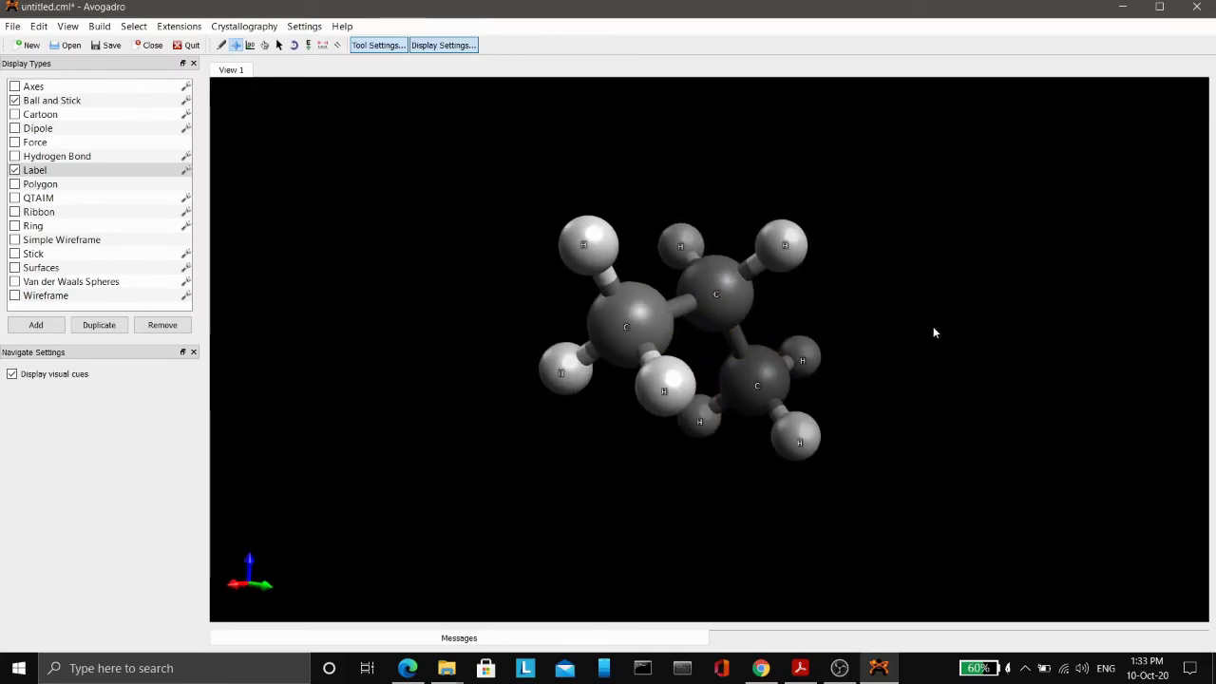
pyautogui.moveTo(944, 436); pyautogui.dragTo(814, 324)
pyautogui.moveTo(678, 423); pyautogui.dragTo(710, 499)
pyautogui.moveTo(871, 510); pyautogui.dragTo(695, 426)
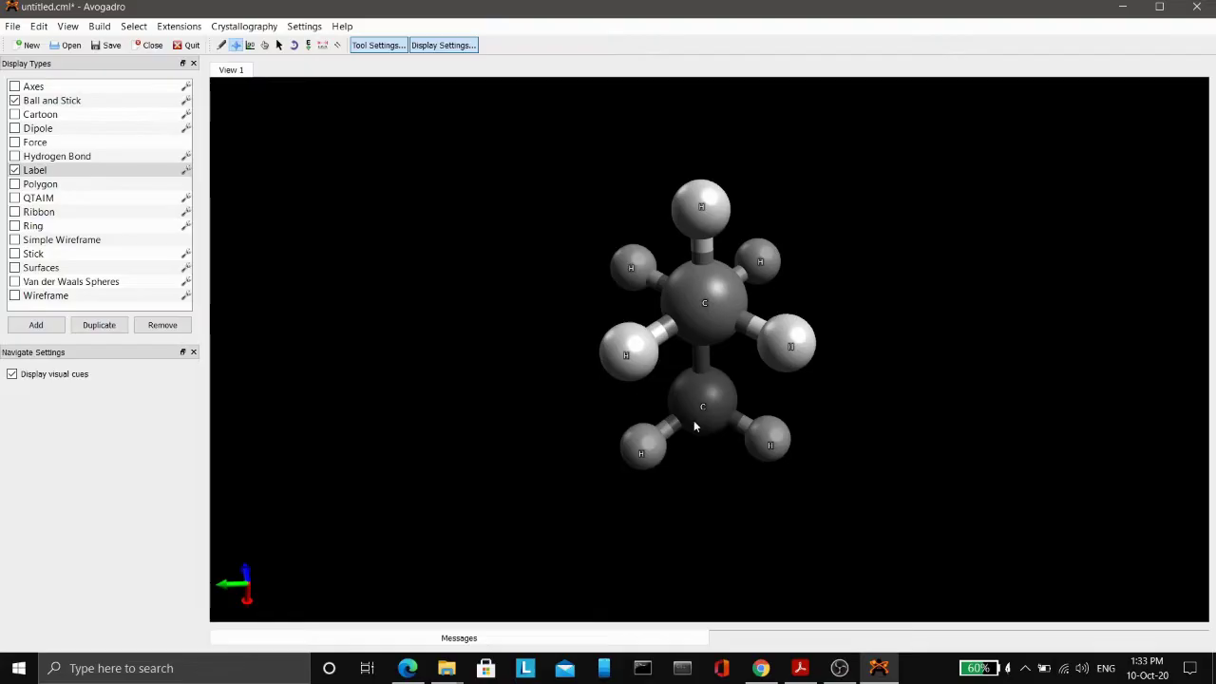
# Examine the labelled propane from several orientations and finish with an enlarged view of all three carbon atoms
pyautogui.moveTo(496, 383); pyautogui.dragTo(755, 396)
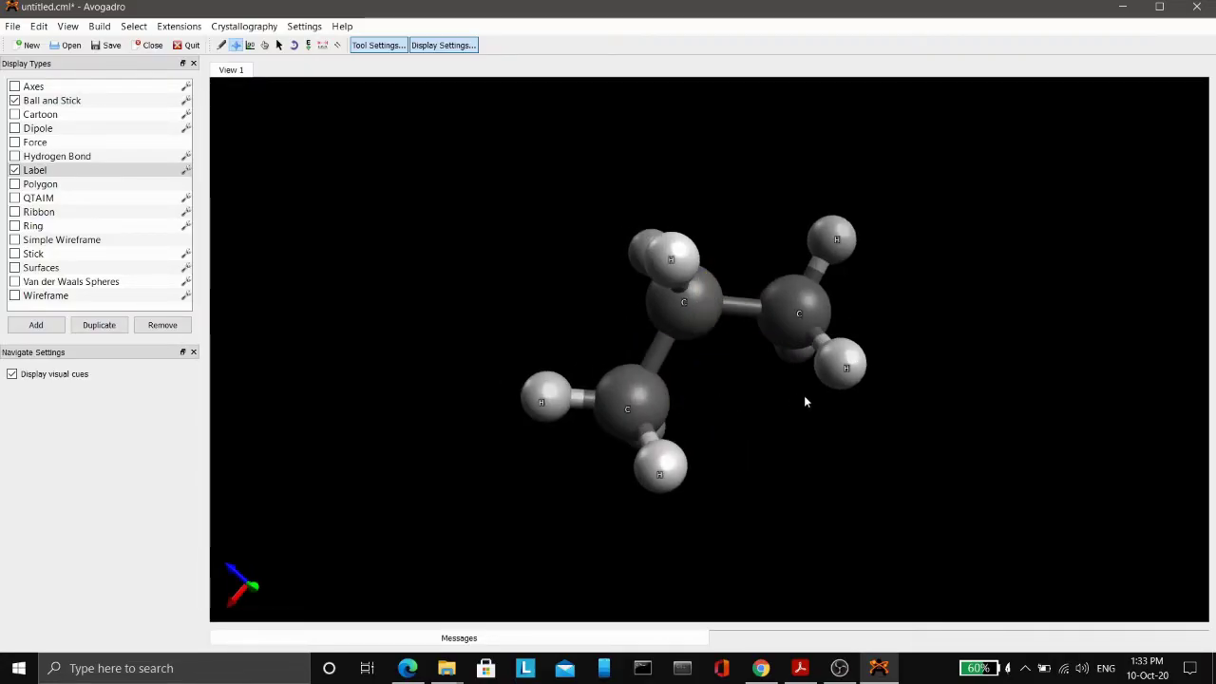
pyautogui.moveTo(913, 309); pyautogui.dragTo(885, 491)
pyautogui.moveTo(551, 477); pyautogui.dragTo(738, 492)
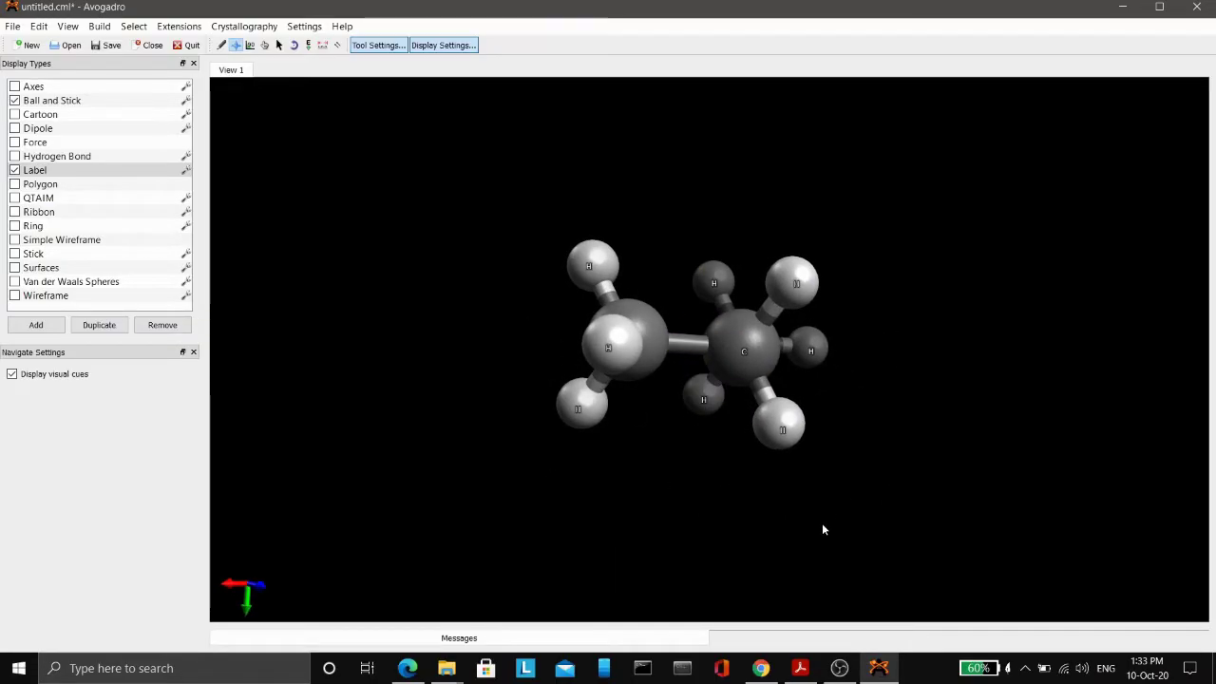
pyautogui.moveTo(746, 548); pyautogui.dragTo(744, 618)
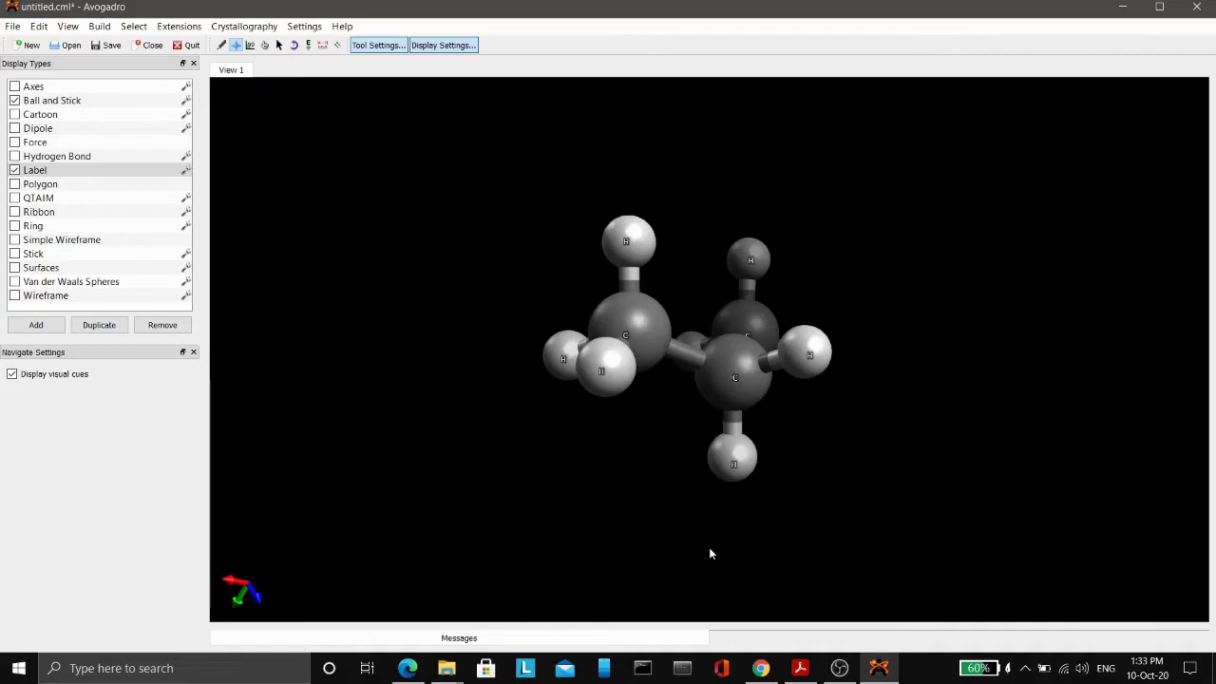
pyautogui.scroll(5, 674, 538)
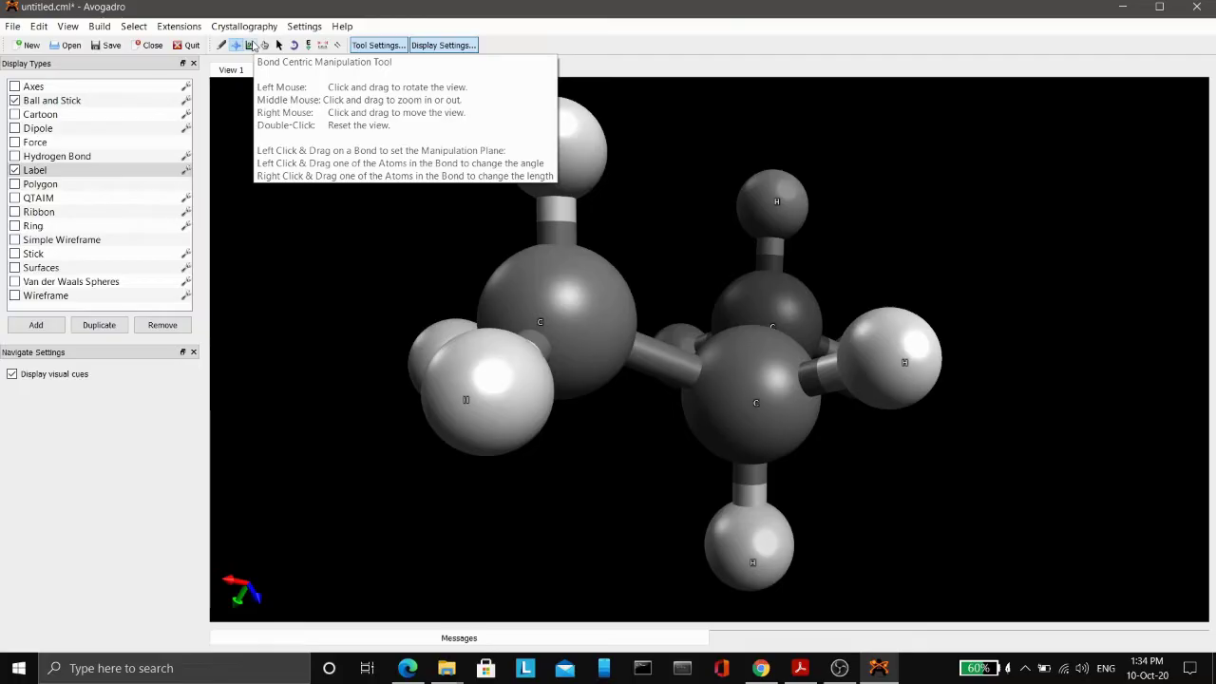
# Using the Bond Centric Manipulation tool, select a C–H bond on the central carbon and orient the view end-on along that bond
pyautogui.click(251, 44)
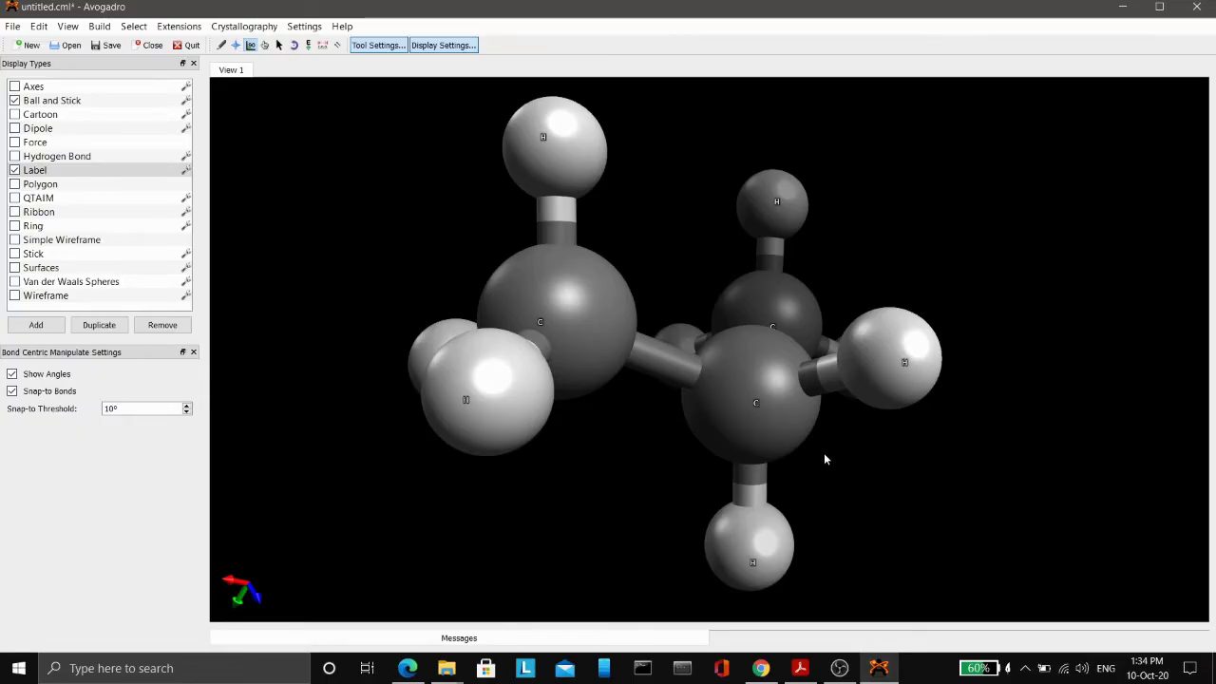
pyautogui.click(823, 378)
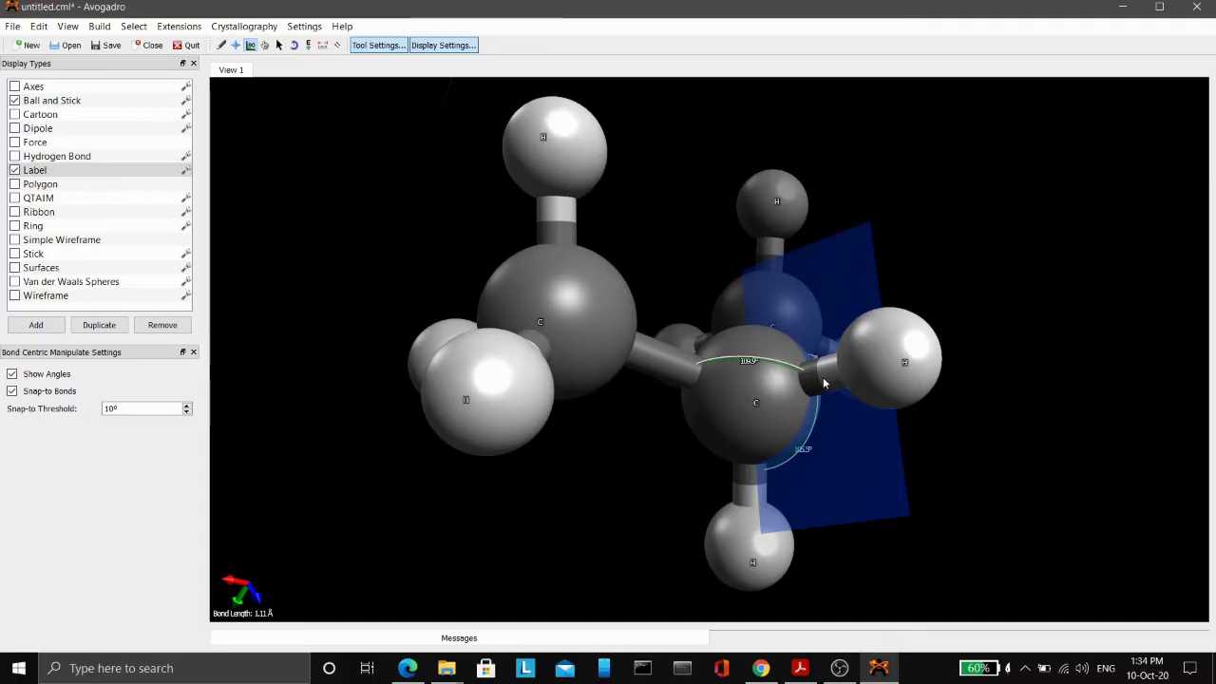
pyautogui.press('Left')
pyautogui.press('Left')
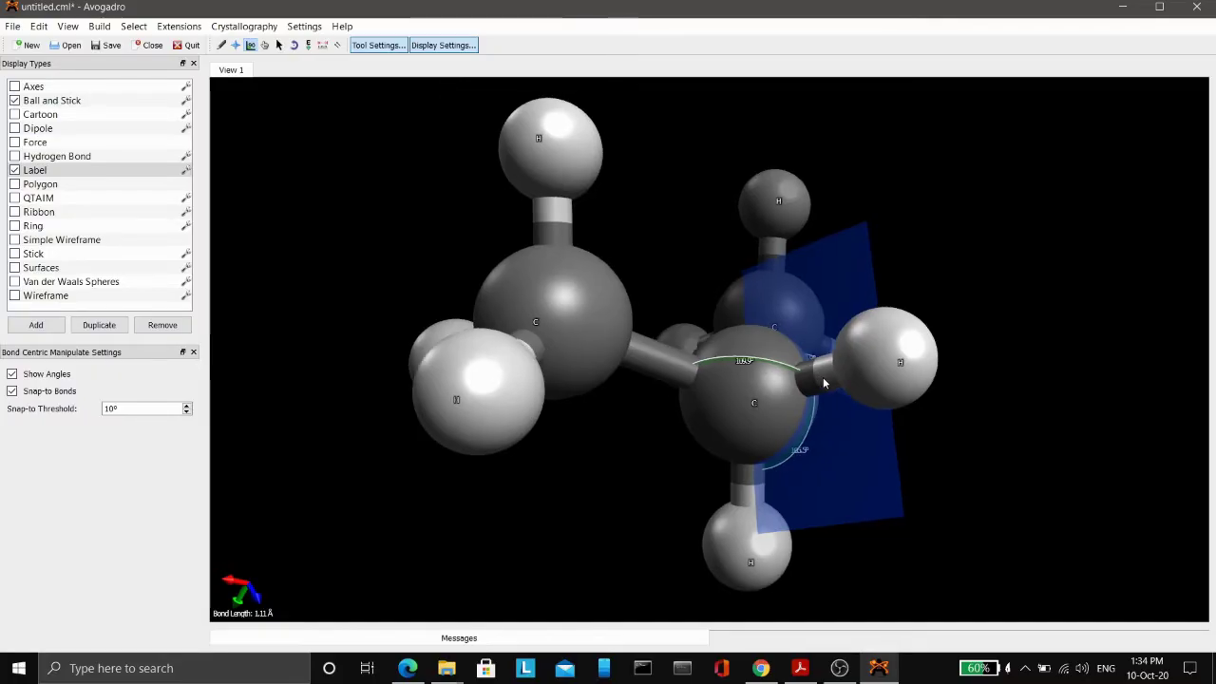
pyautogui.press('Left')
pyautogui.press('Left')
pyautogui.press('Left')
pyautogui.press('Left')
pyautogui.press('Left')
pyautogui.press('Left')
pyautogui.press('Left')
pyautogui.press('Left')
pyautogui.press('Left')
pyautogui.press('Left')
pyautogui.press('Right')
pyautogui.press('Right')
pyautogui.press('Right')
pyautogui.press('Down')
pyautogui.press('Down')
pyautogui.press('Down')
pyautogui.press('Down')
pyautogui.press('Down')
pyautogui.press('Down')
pyautogui.press('Down')
pyautogui.press('Down')
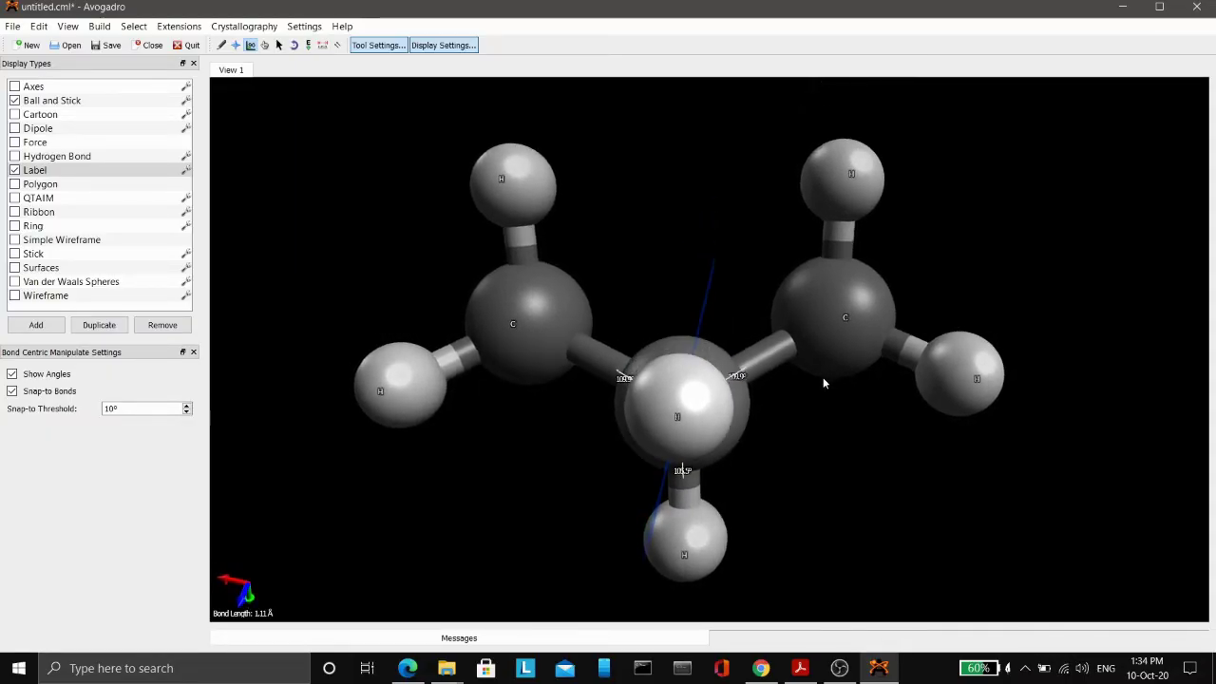
# Examine the bond angles around the selected C–H bond from the side and return to the end-on view along it
pyautogui.press('Right')
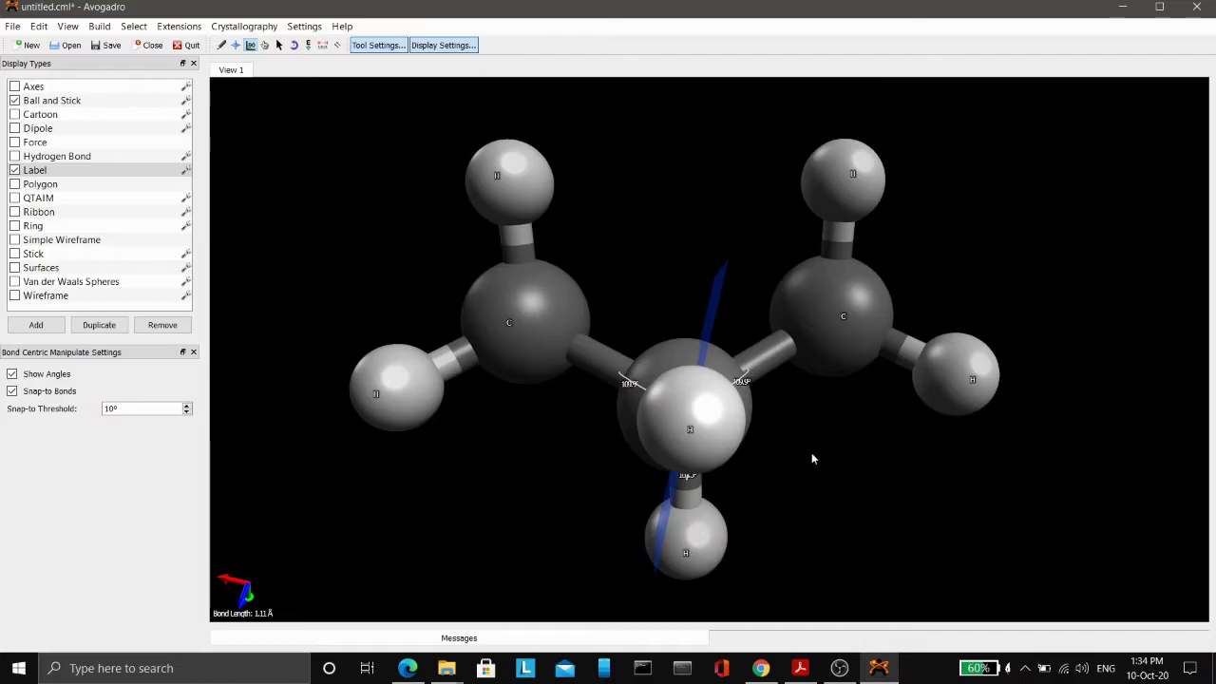
pyautogui.press('Right')
pyautogui.press('Right')
pyautogui.press('Right')
pyautogui.press('Right')
pyautogui.press('Right')
pyautogui.press('Right')
pyautogui.press('Right')
pyautogui.press('Right')
pyautogui.press('Right')
pyautogui.press('Right')
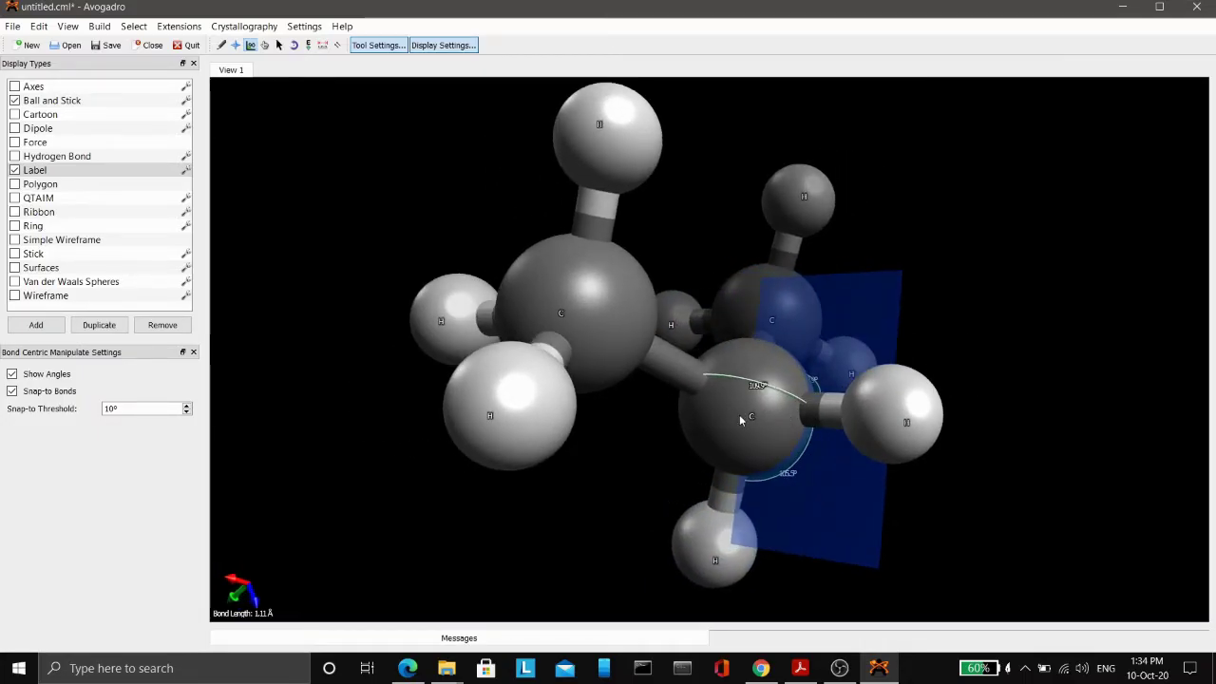
pyautogui.press('Left')
pyautogui.press('Left')
pyautogui.press('Left')
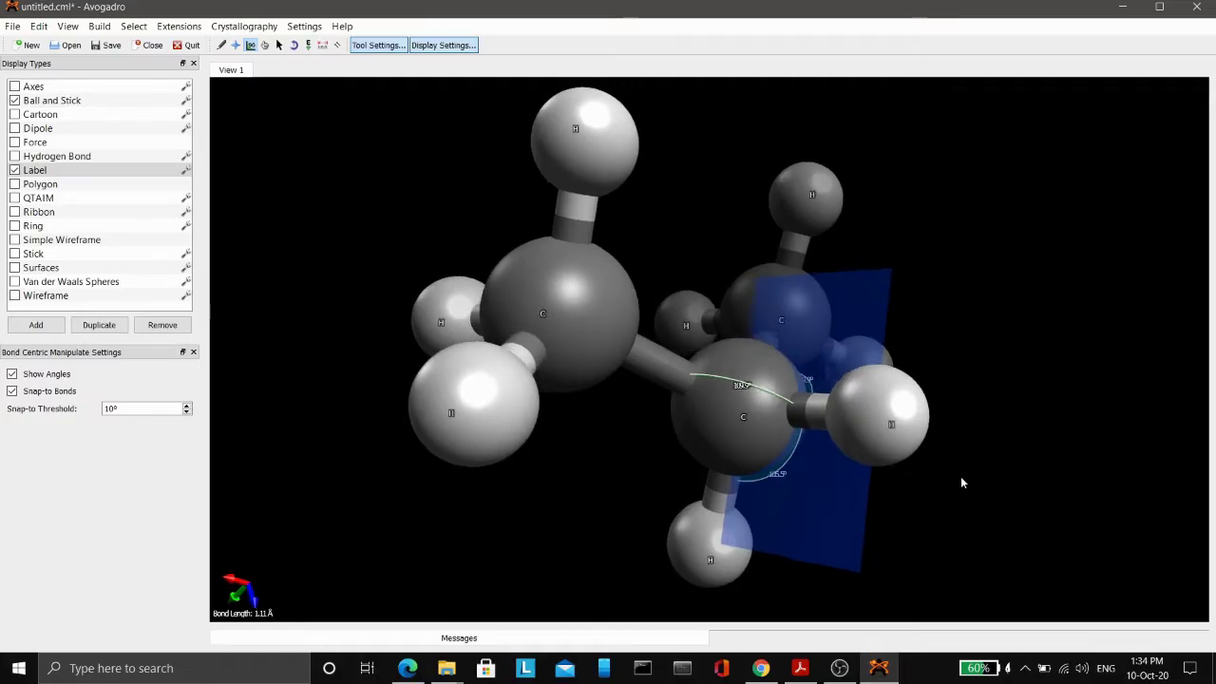
pyautogui.press('Left')
pyautogui.press('Left')
pyautogui.press('Left')
pyautogui.press('Left')
pyautogui.press('Left')
pyautogui.press('Left')
pyautogui.press('Left')
pyautogui.press('Left')
pyautogui.press('Left')
pyautogui.press('Left')
pyautogui.press('Left')
pyautogui.press('Left')
pyautogui.press('Left')
pyautogui.press('Left')
pyautogui.press('Left')
pyautogui.press('Left')
pyautogui.press('Left')
pyautogui.press('Left')
pyautogui.press('Left')
pyautogui.press('Left')
pyautogui.press('Right')
pyautogui.press('Right')
pyautogui.press('Right')
pyautogui.press('Up')
pyautogui.press('Up')
pyautogui.press('Right')
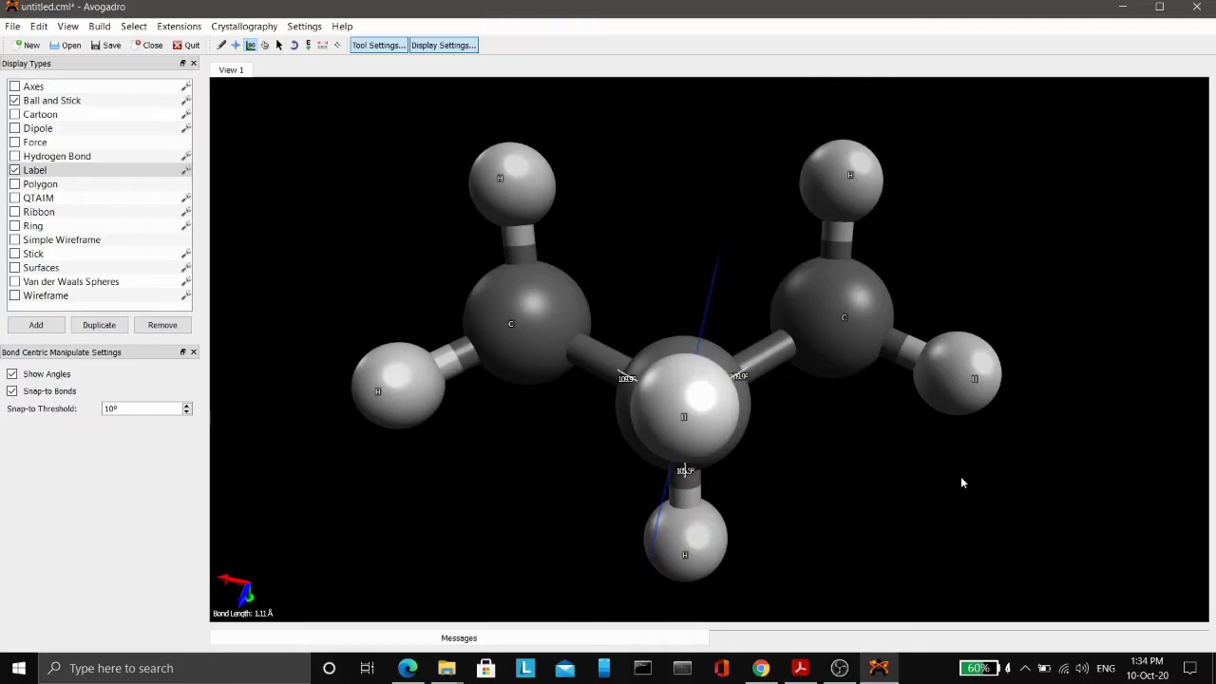
# Turn the groups about the selected C–H bond using the lower hydrogen, and calculate the molecular mechanics energy
pyautogui.click(695, 548)
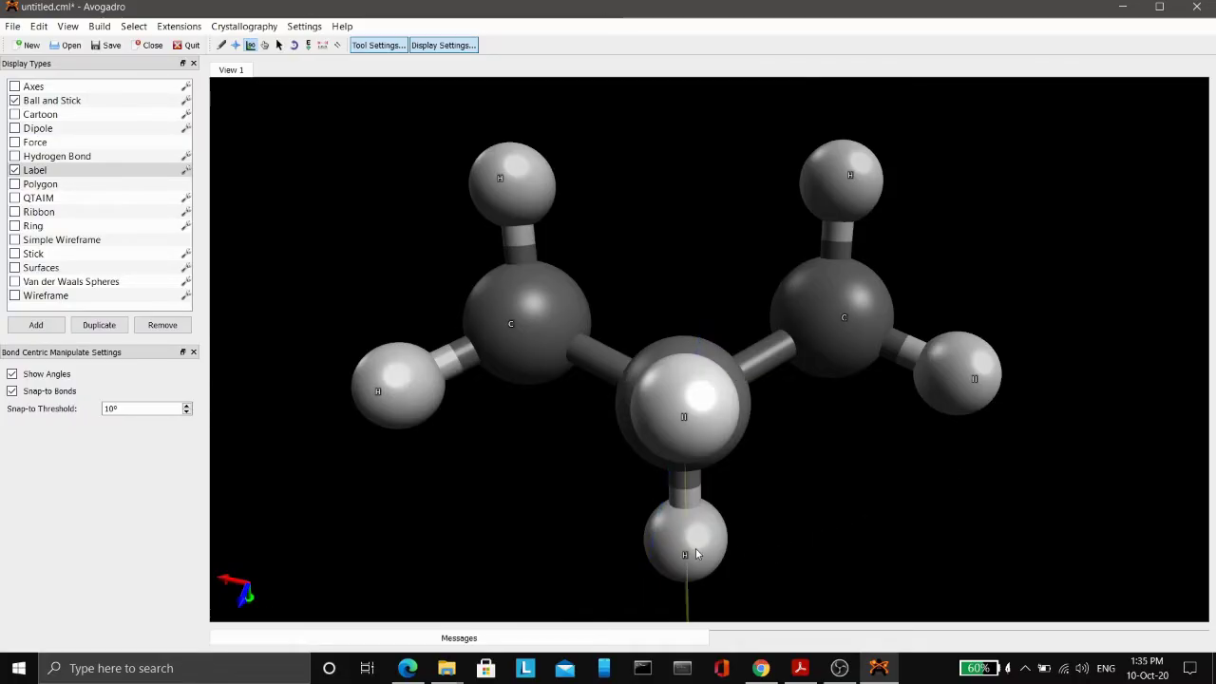
pyautogui.moveTo(696, 548); pyautogui.dragTo(690, 472)
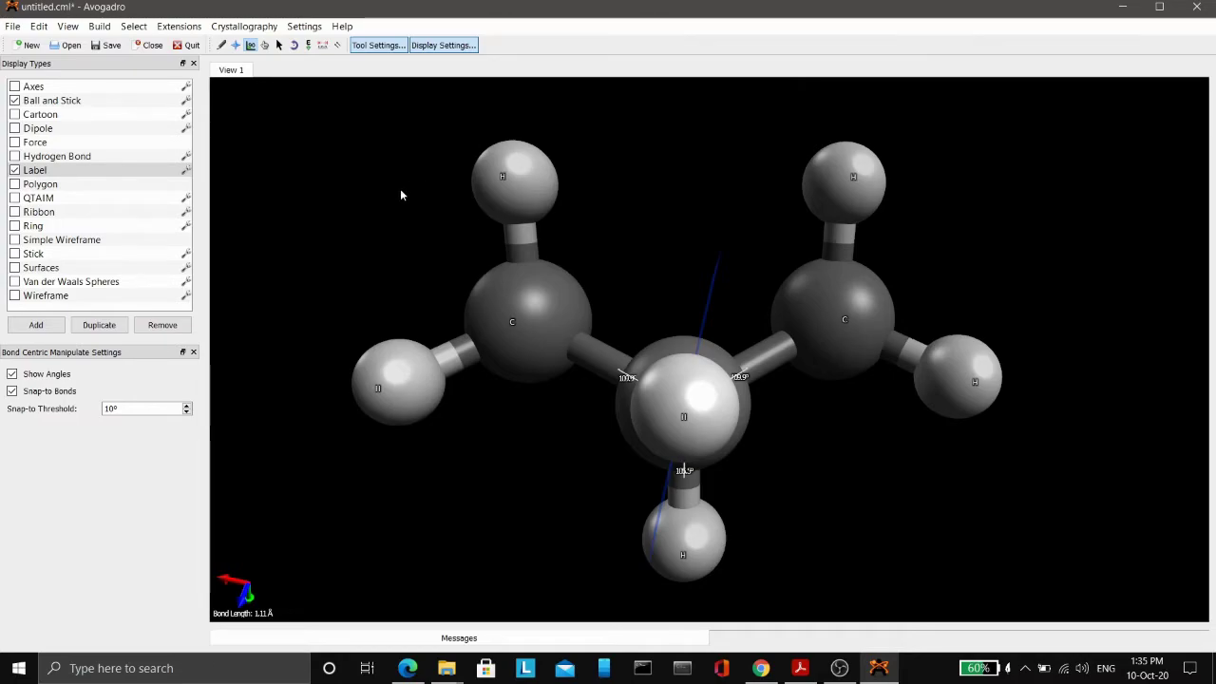
pyautogui.click(180, 27)
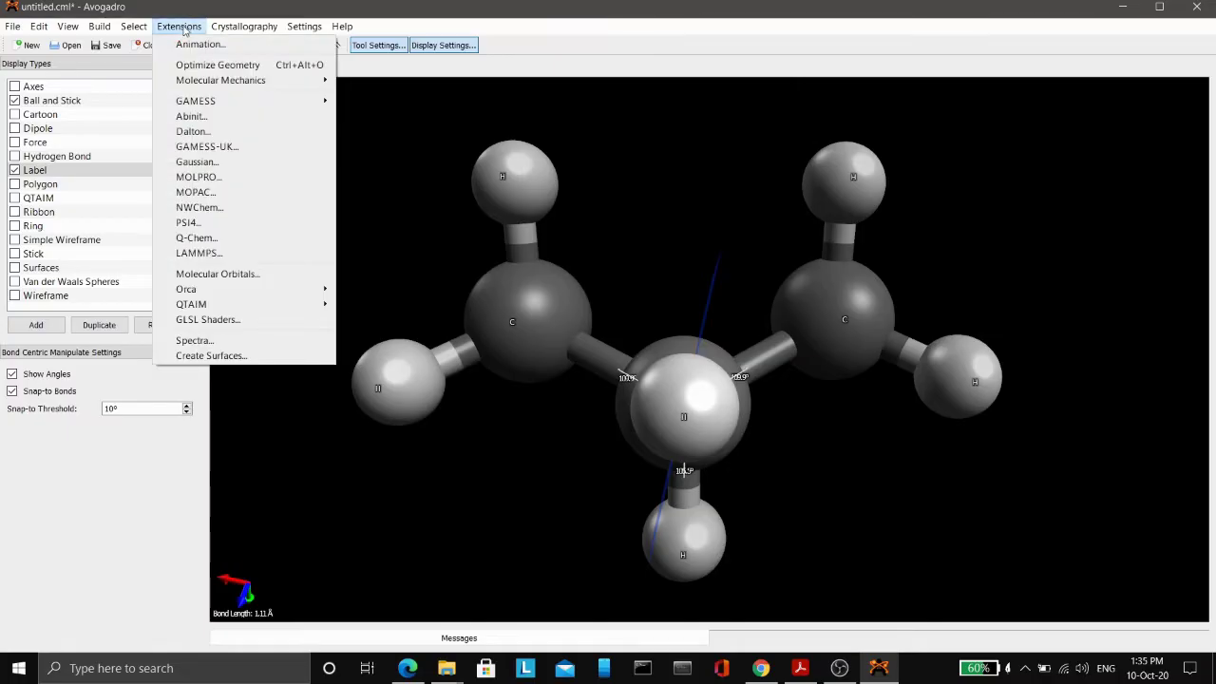
pyautogui.moveTo(262, 82)
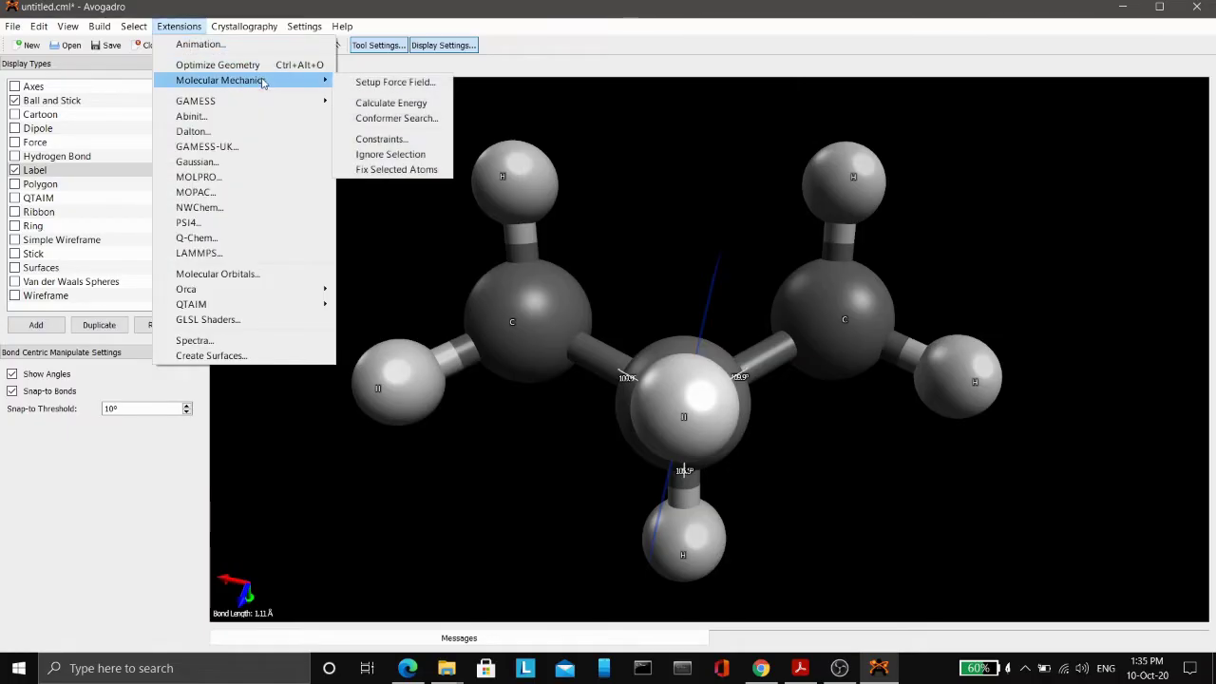
pyautogui.click(412, 112)
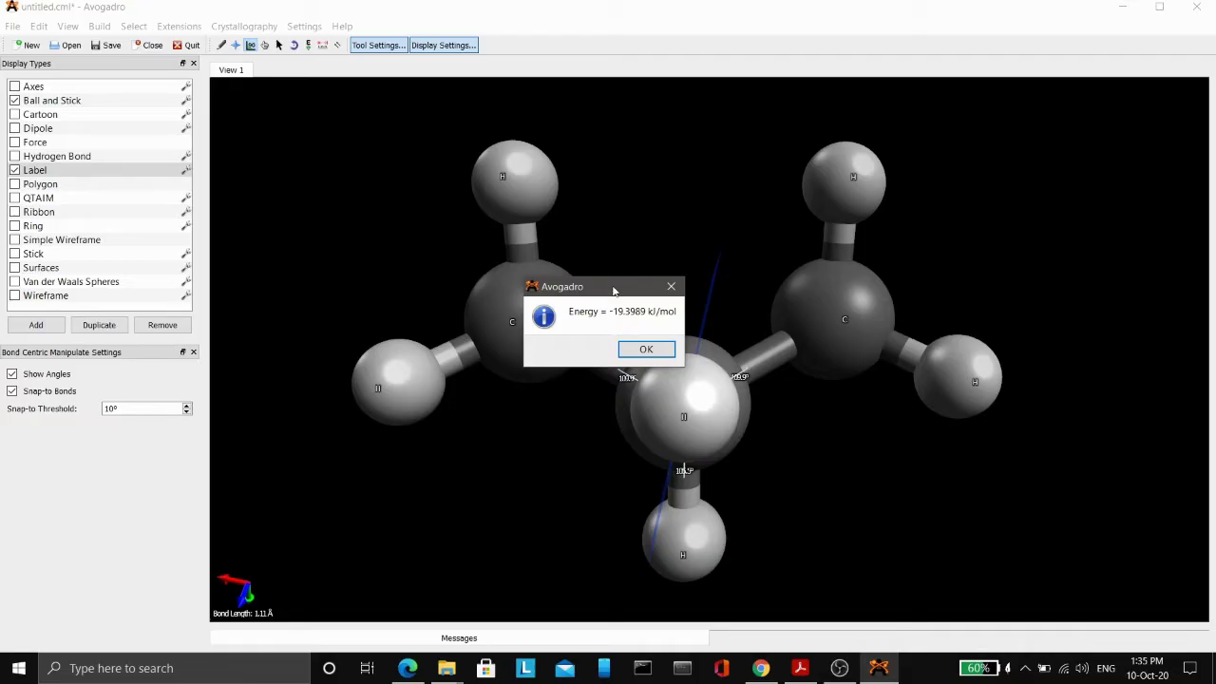
pyautogui.moveTo(613, 291); pyautogui.dragTo(374, 231)
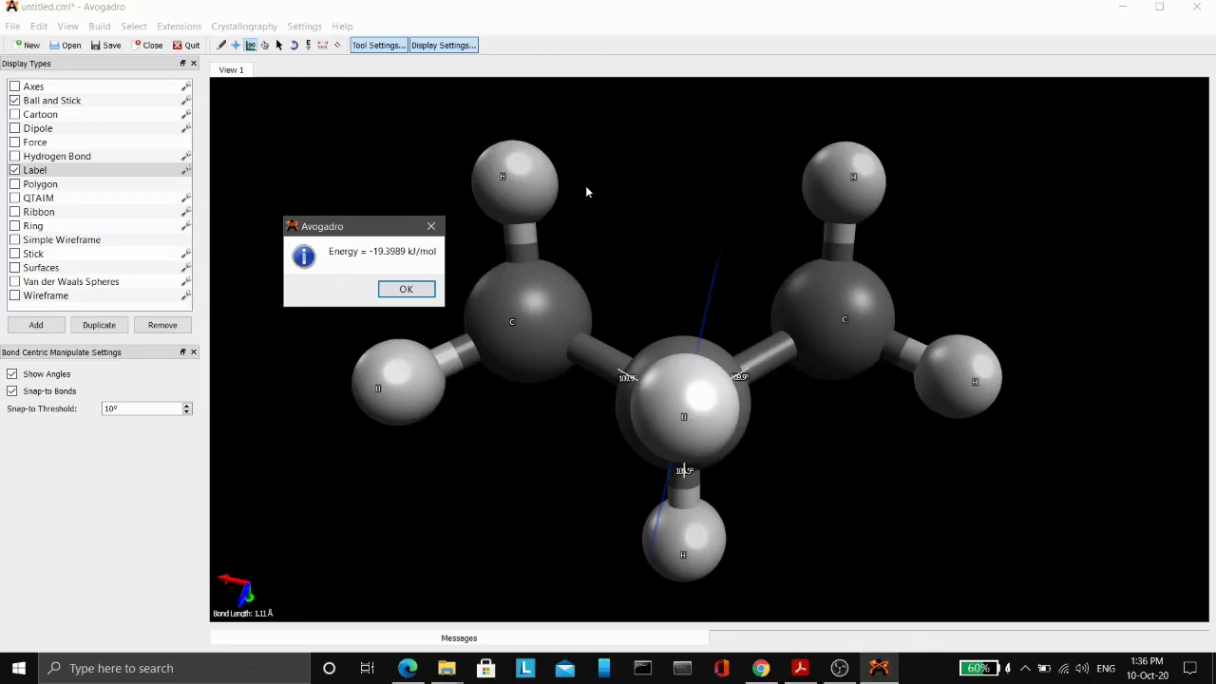
pyautogui.click(406, 289)
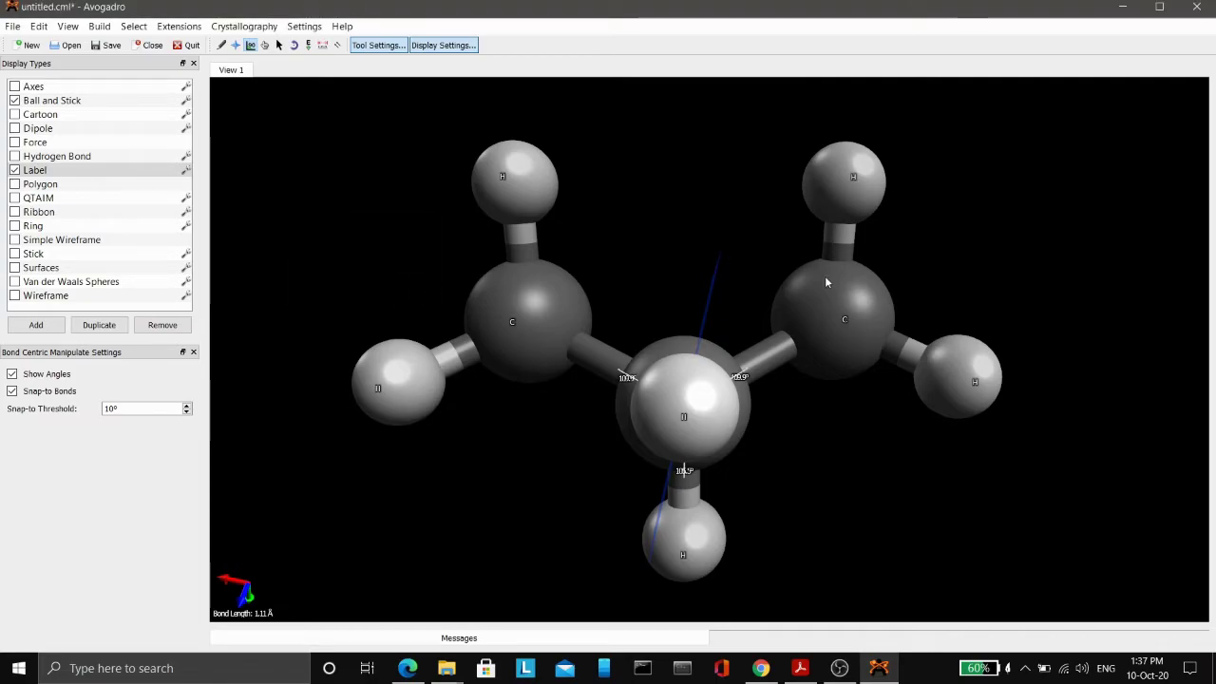
# Rotate the groups about the selected C–H bond until the methyl carbons point up and lower right, and calculate the energy
pyautogui.click(839, 305)
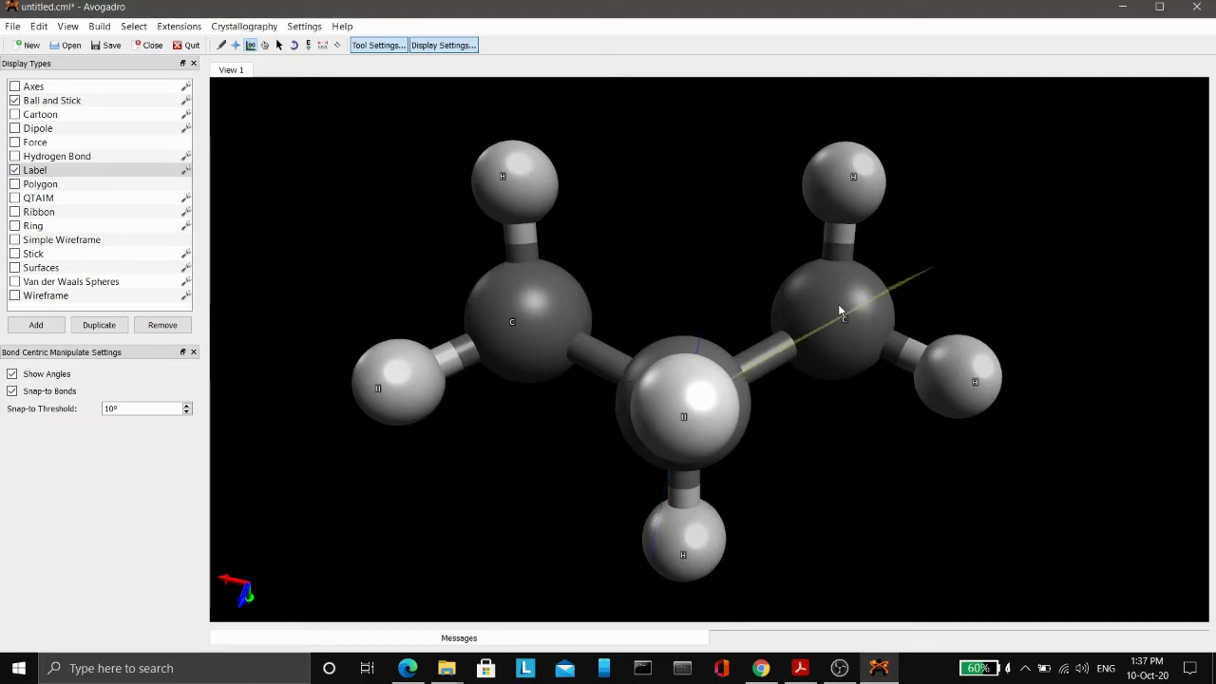
pyautogui.moveTo(838, 309); pyautogui.dragTo(766, 481)
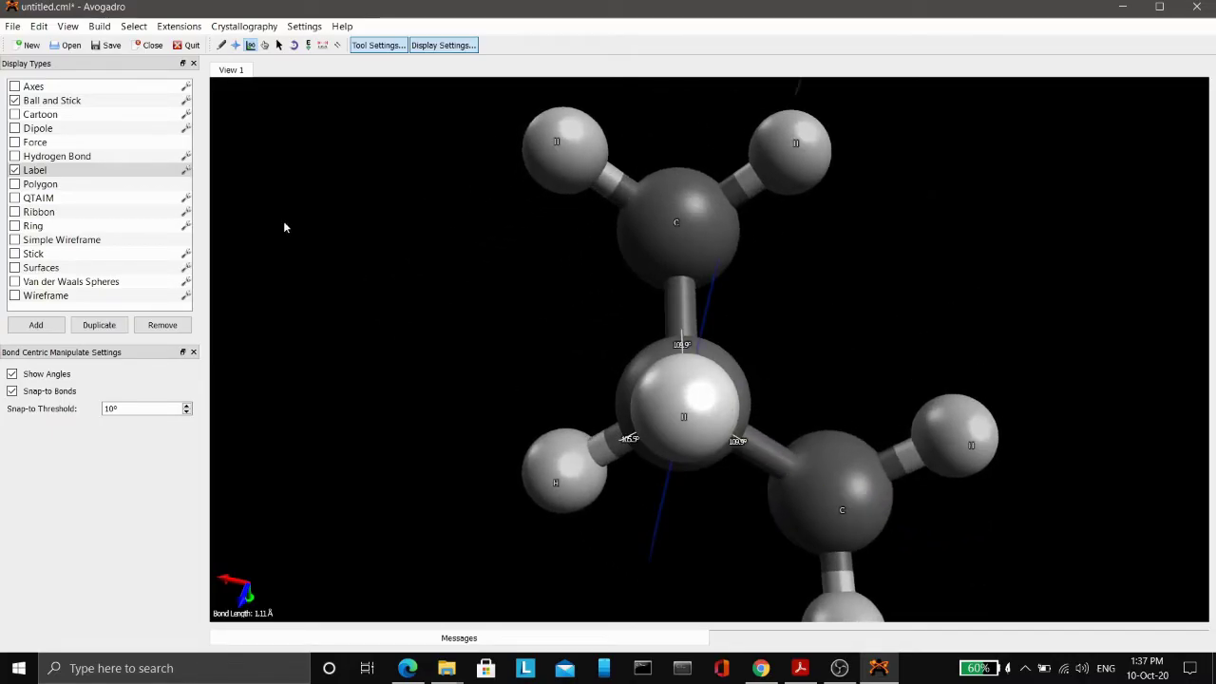
pyautogui.click(185, 29)
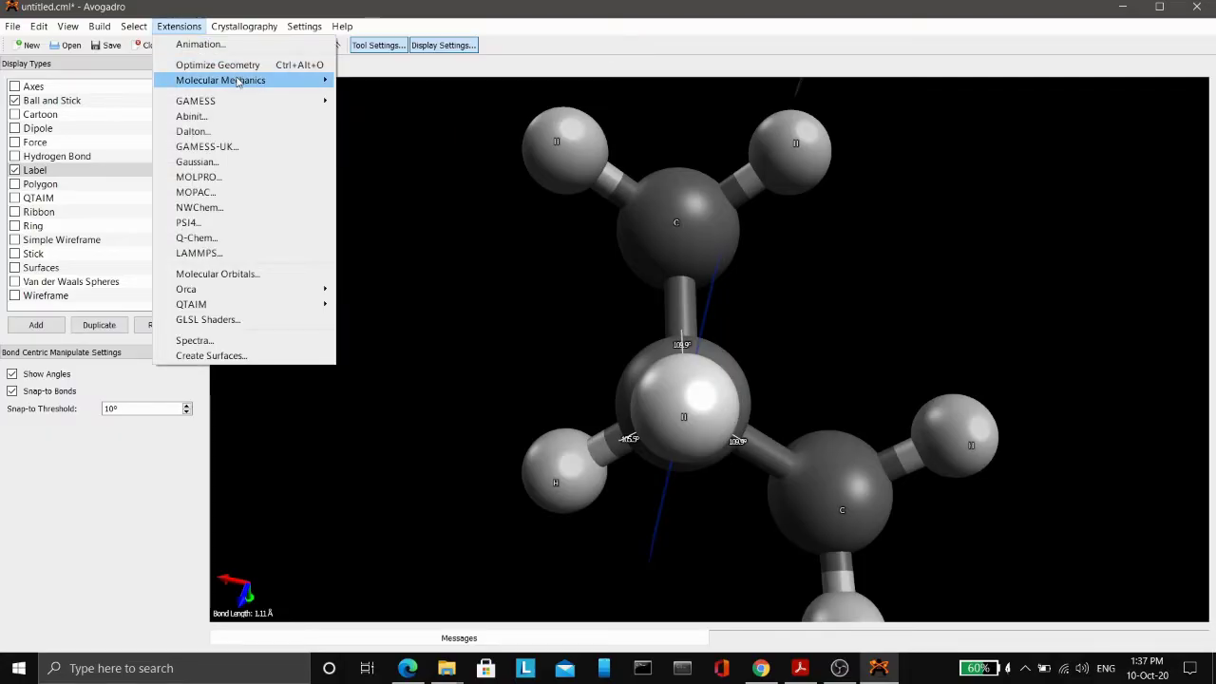
pyautogui.moveTo(242, 84)
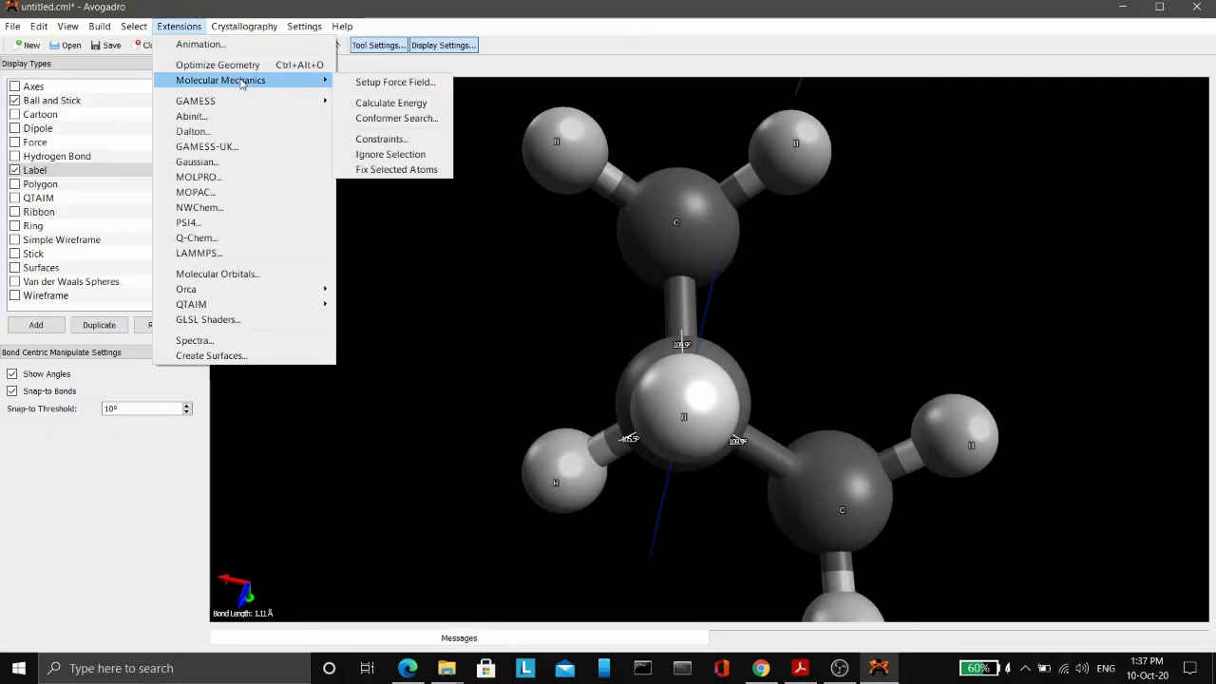
pyautogui.click(397, 102)
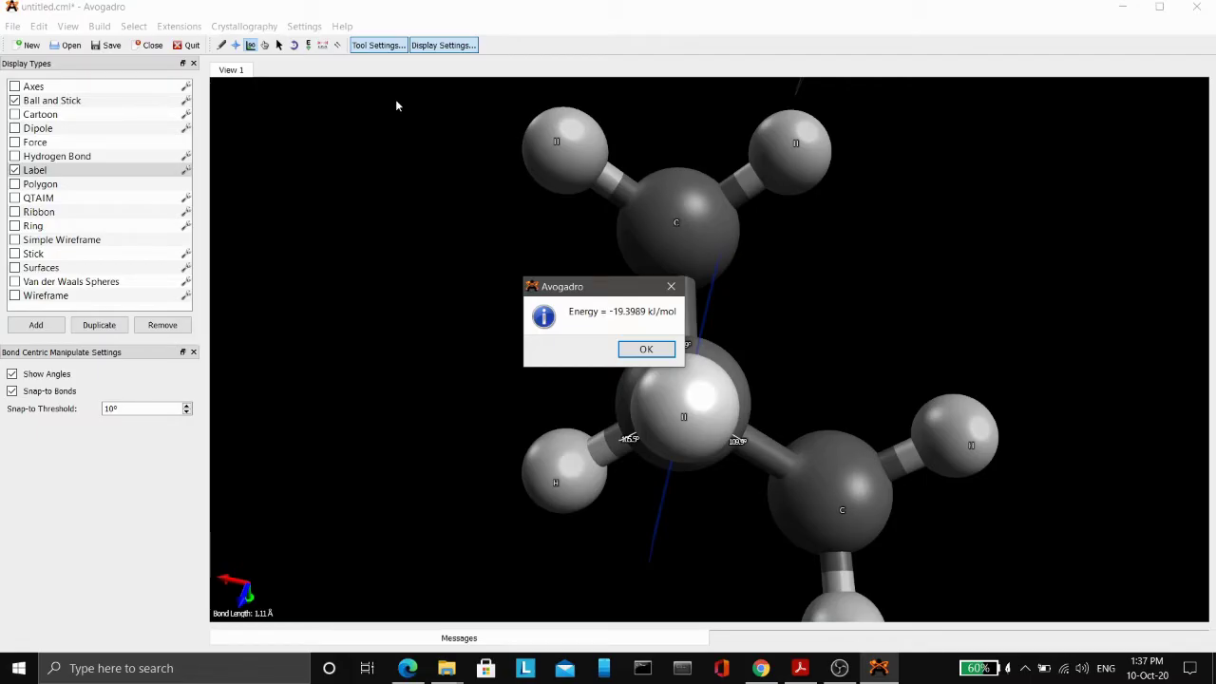
pyautogui.moveTo(573, 287); pyautogui.dragTo(421, 277)
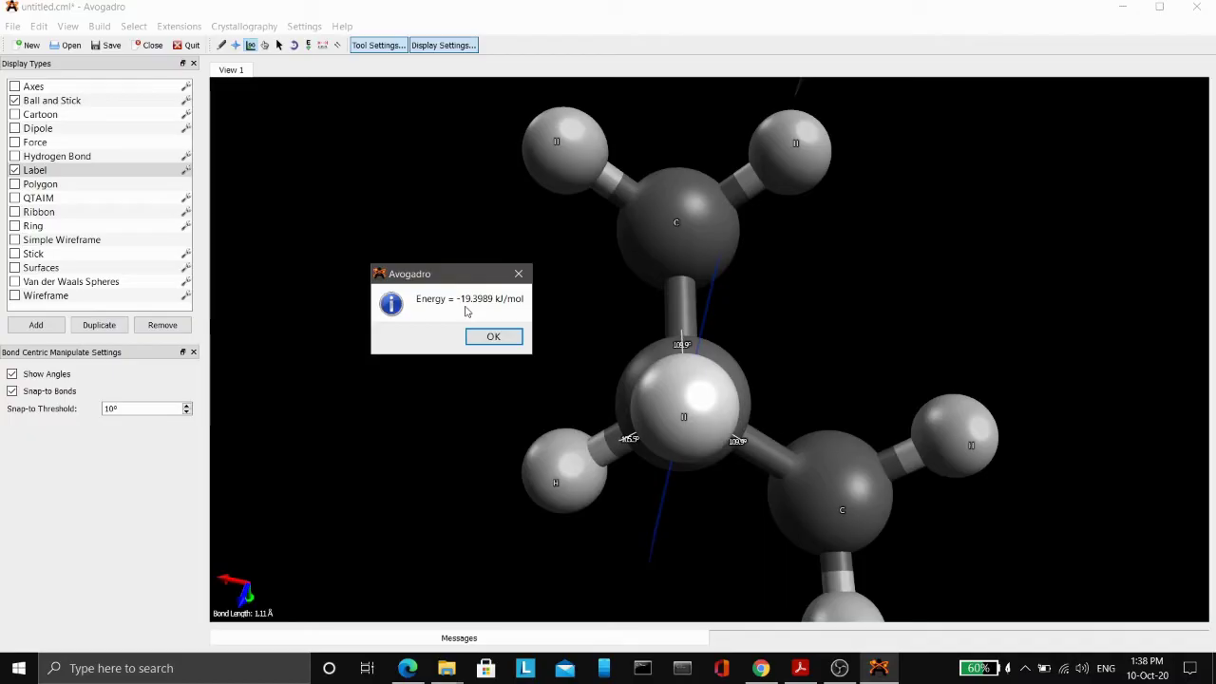
pyautogui.click(489, 336)
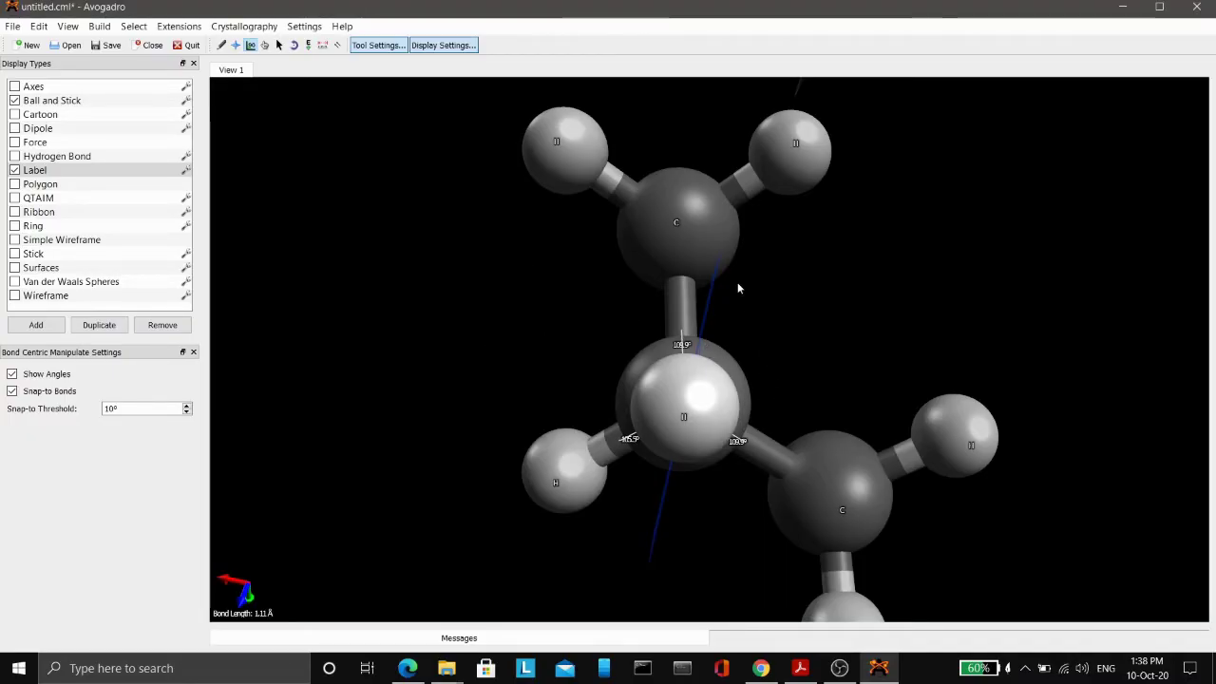
# Rotate the groups about the same C–H bond until the methyl carbons point up and lower left, and recalculate the energy
pyautogui.moveTo(682, 216); pyautogui.dragTo(614, 451)
pyautogui.click(183, 28)
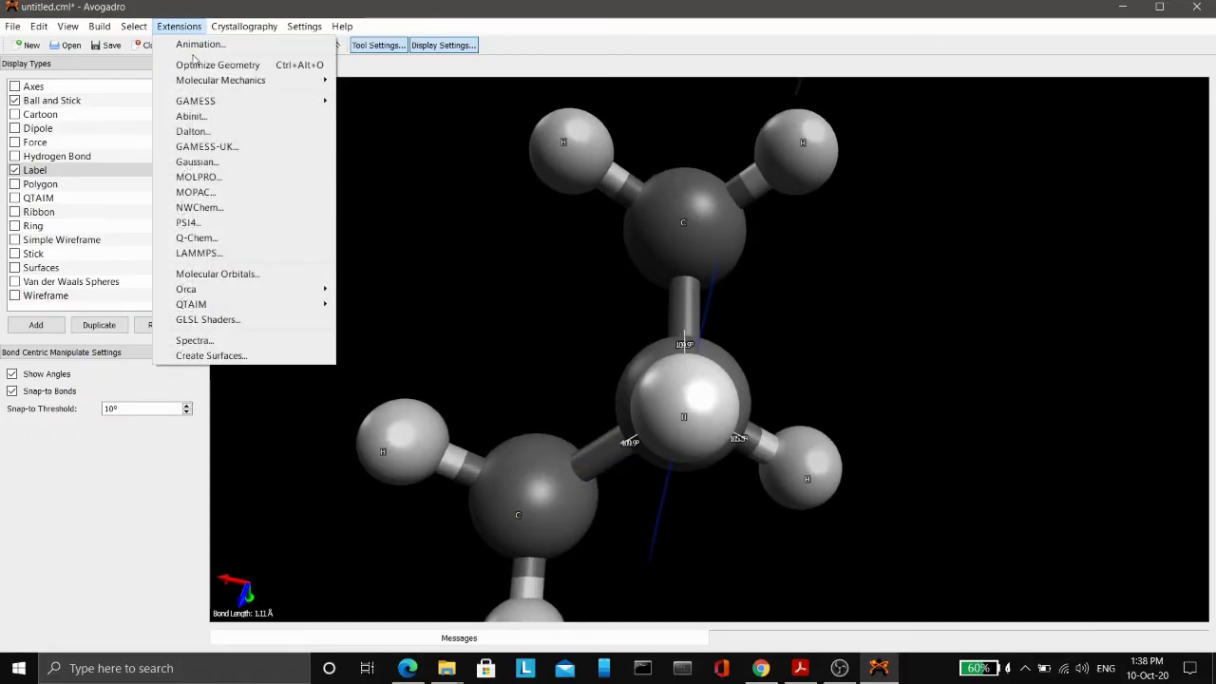
pyautogui.moveTo(213, 82)
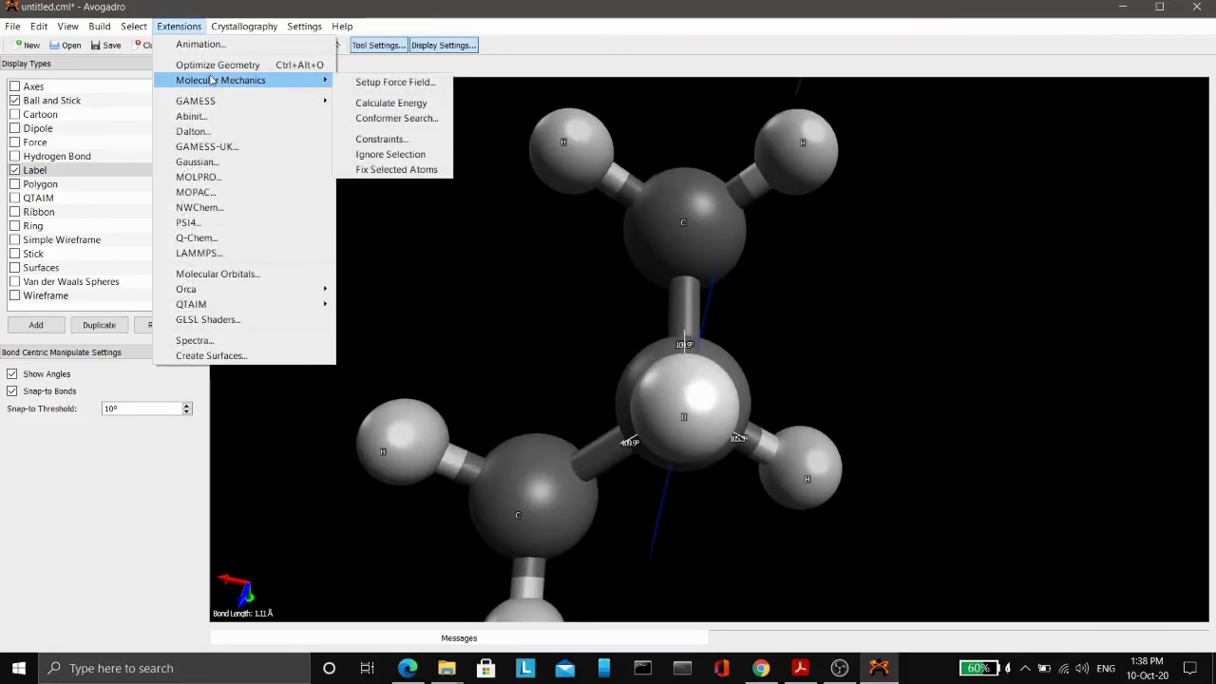
pyautogui.click(405, 103)
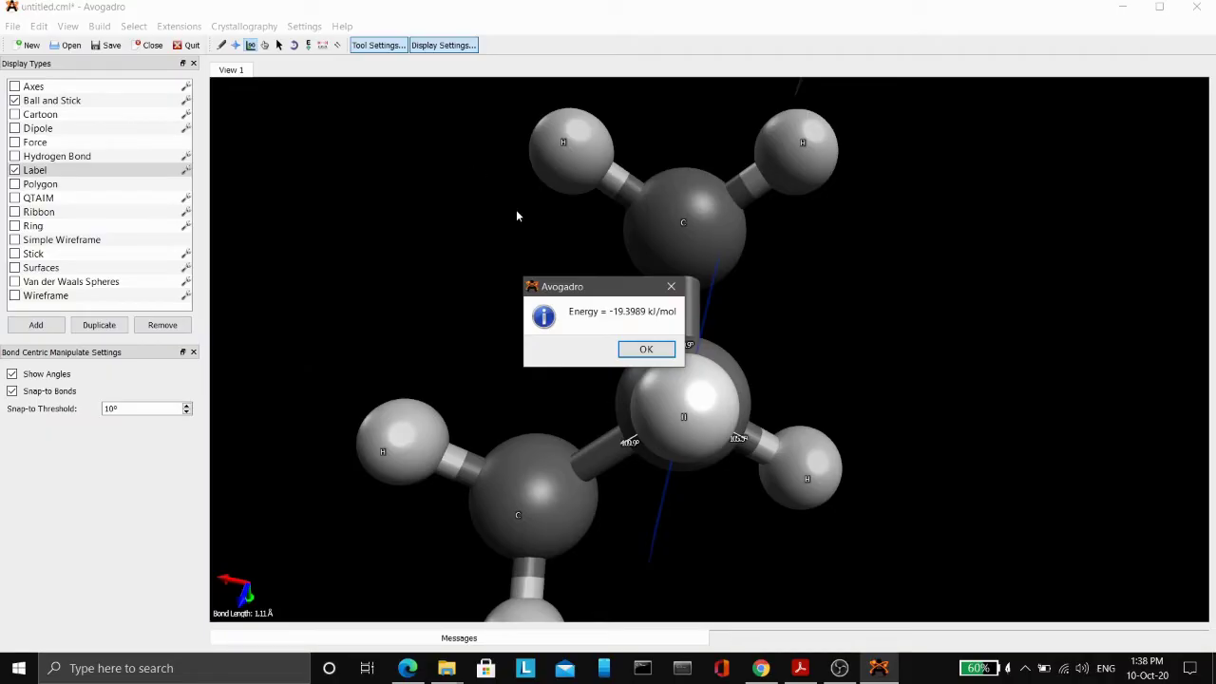
pyautogui.click(646, 349)
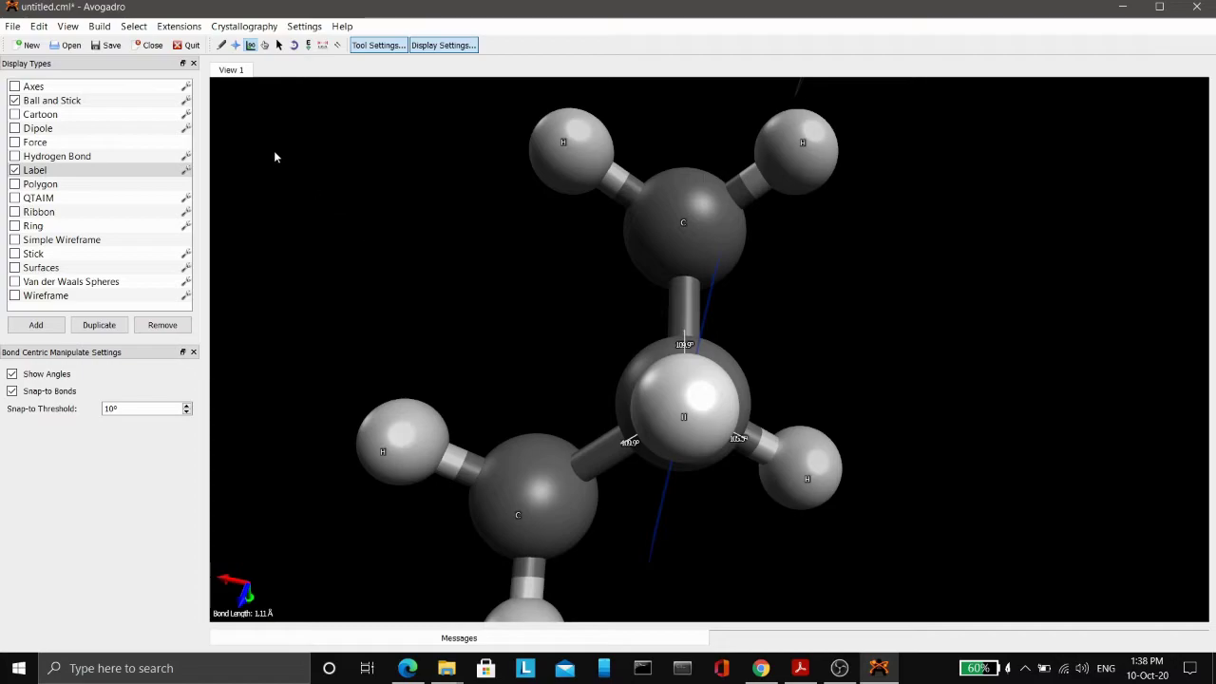
# Inspect the rotated propane and the angles around the selected C–H bond from the side and from above
pyautogui.press('Right')
pyautogui.press('Right')
pyautogui.press('Right')
pyautogui.press('Right')
pyautogui.press('Right')
pyautogui.press('Right')
pyautogui.press('Right')
pyautogui.press('Right')
pyautogui.press('Right')
pyautogui.press('Right')
pyautogui.press('Right')
pyautogui.press('Right')
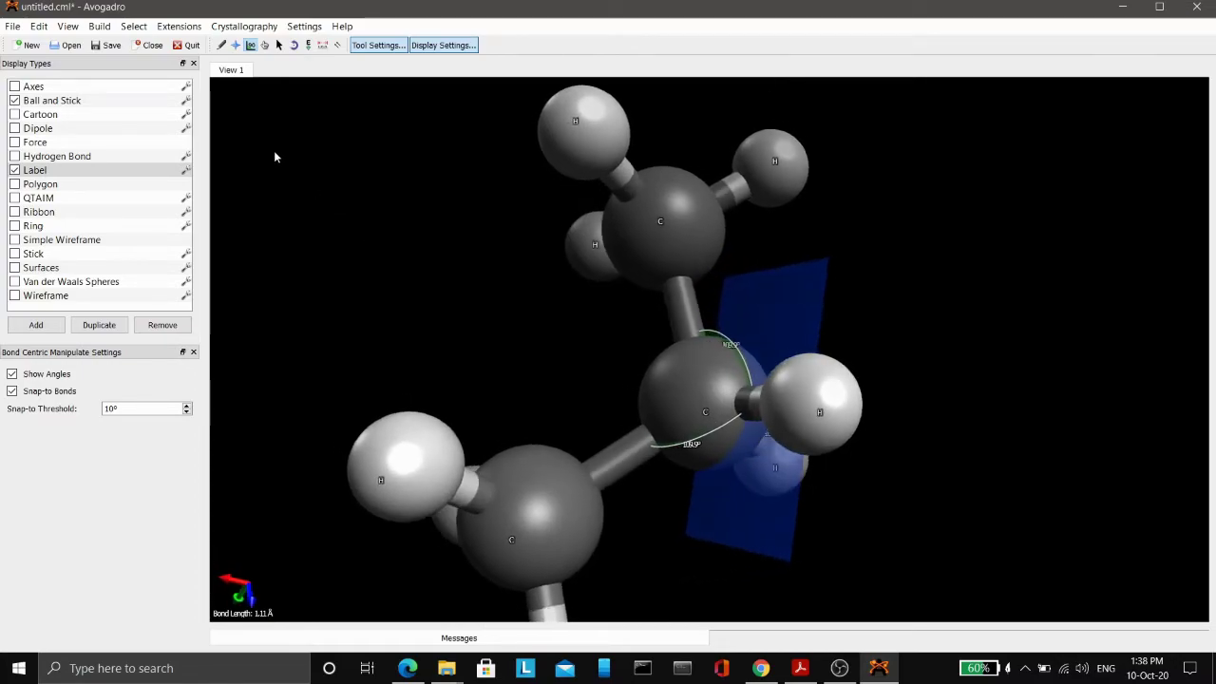
pyautogui.press('Right')
pyautogui.press('Right')
pyautogui.press('Right')
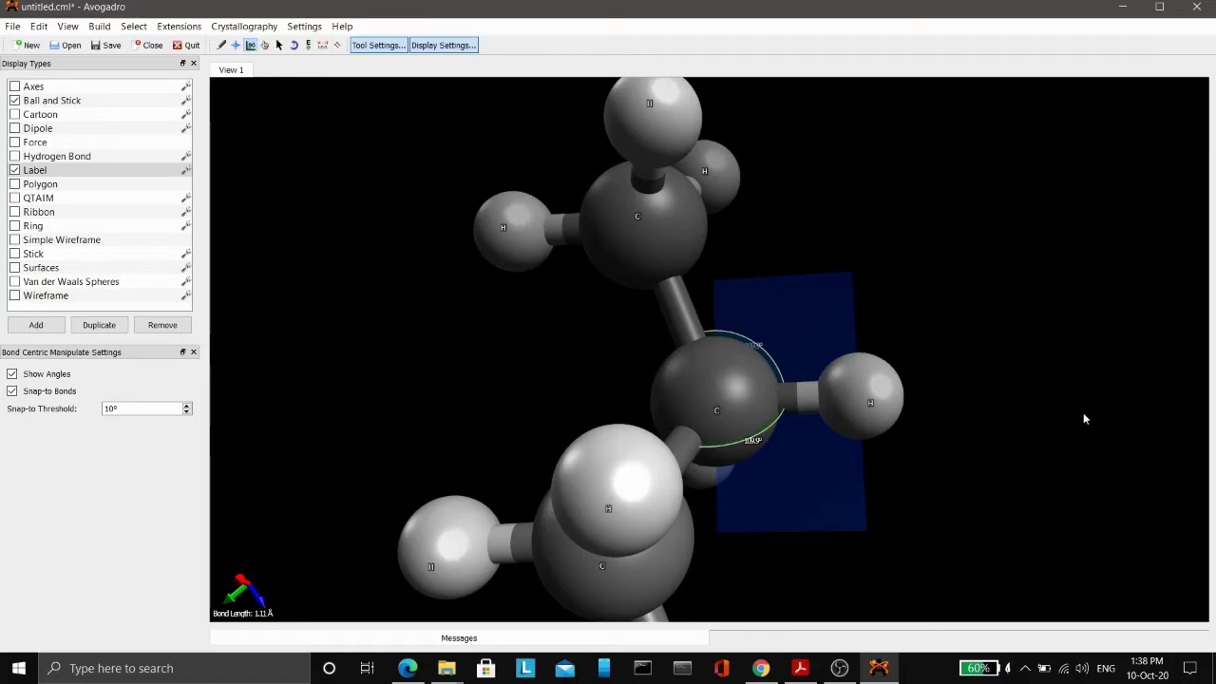
pyautogui.press('Up')
pyautogui.press('Up')
pyautogui.press('Up')
pyautogui.press('Up')
pyautogui.press('Up')
pyautogui.press('Up')
pyautogui.press('Up')
pyautogui.press('Up')
pyautogui.press('Up')
pyautogui.press('Up')
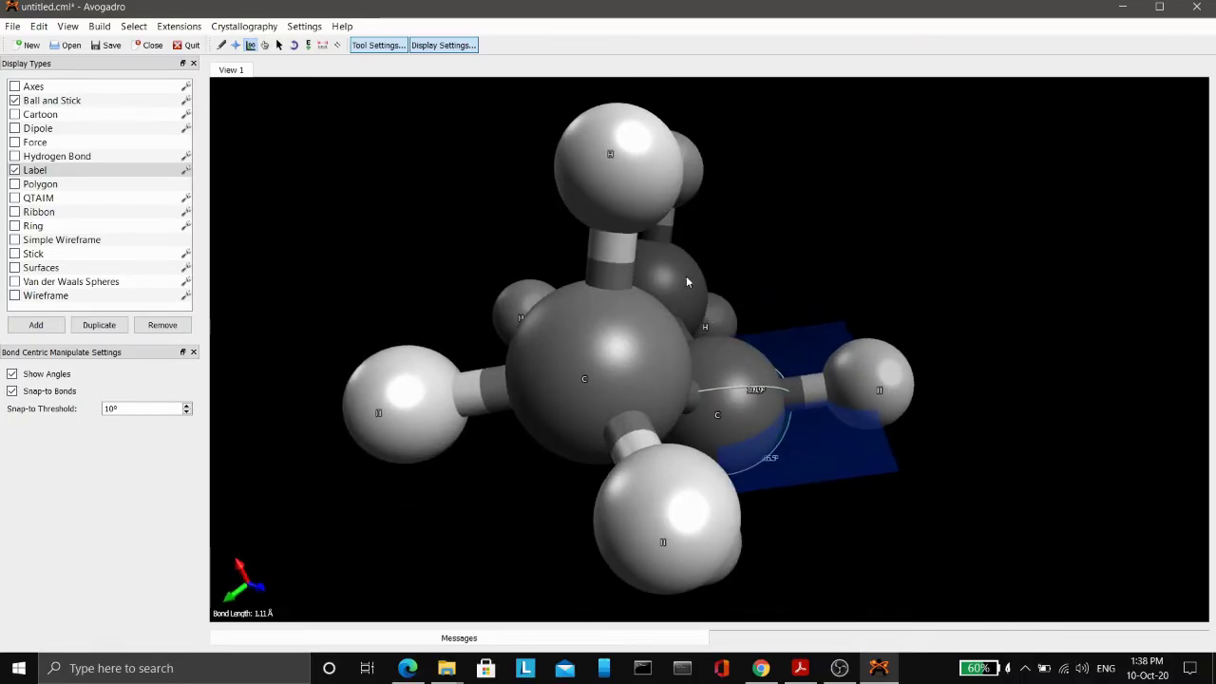
# Select the C–C bond between the middle carbon and one methyl carbon as the axis for rotating the groups
pyautogui.click(616, 252)
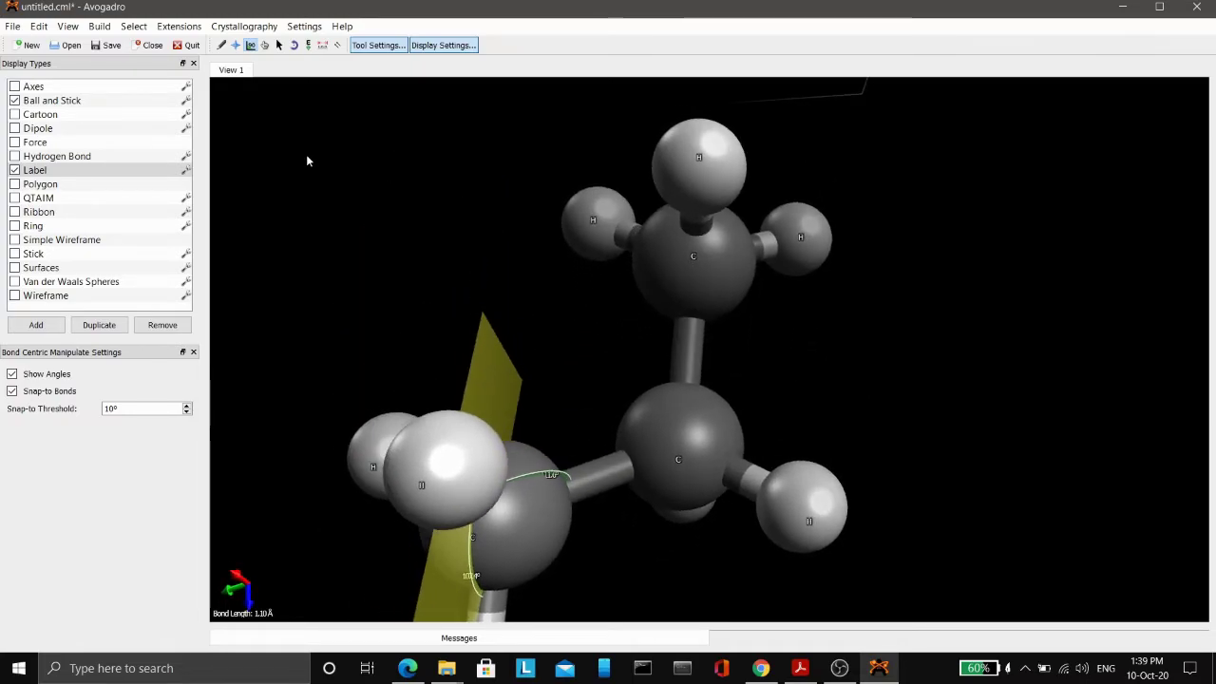
pyautogui.click(690, 351)
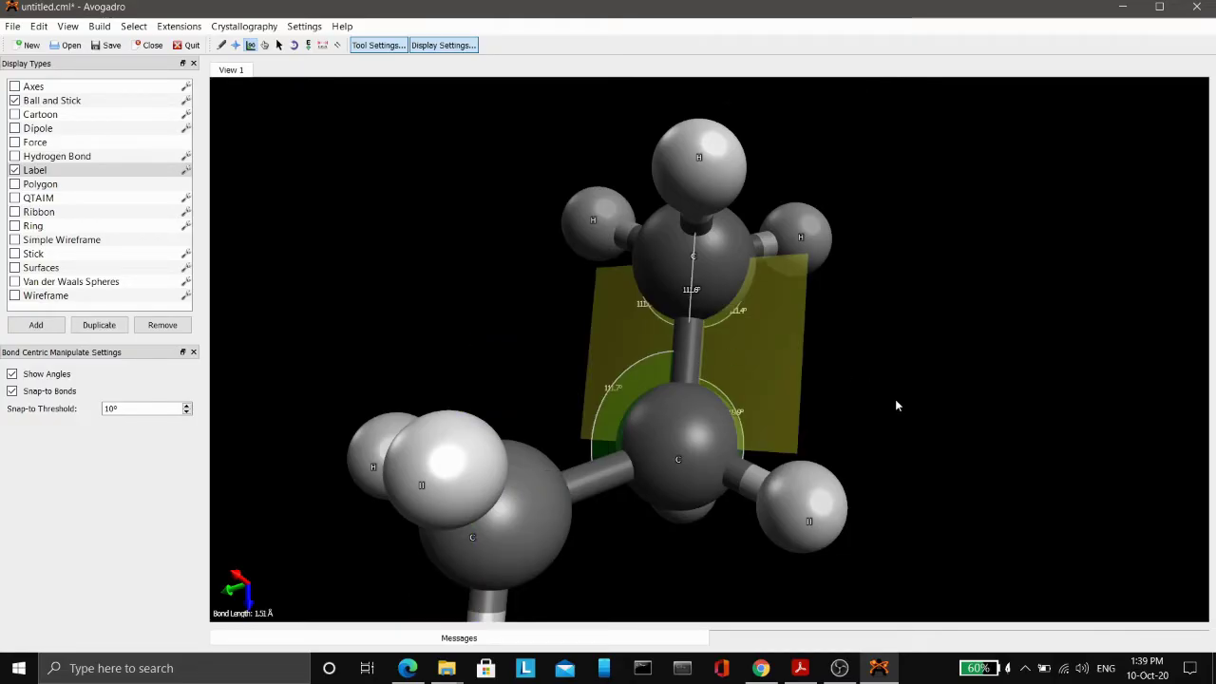
pyautogui.press('Up')
pyautogui.press('Up')
pyautogui.press('Up')
pyautogui.press('Up')
pyautogui.press('Up')
pyautogui.press('Up')
pyautogui.press('Up')
pyautogui.press('Up')
pyautogui.press('Up')
pyautogui.press('Up')
pyautogui.press('Up')
pyautogui.press('Up')
pyautogui.press('Up')
pyautogui.press('Up')
pyautogui.press('Up')
pyautogui.press('Up')
pyautogui.press('Up')
pyautogui.press('Up')
pyautogui.press('Up')
pyautogui.press('Up')
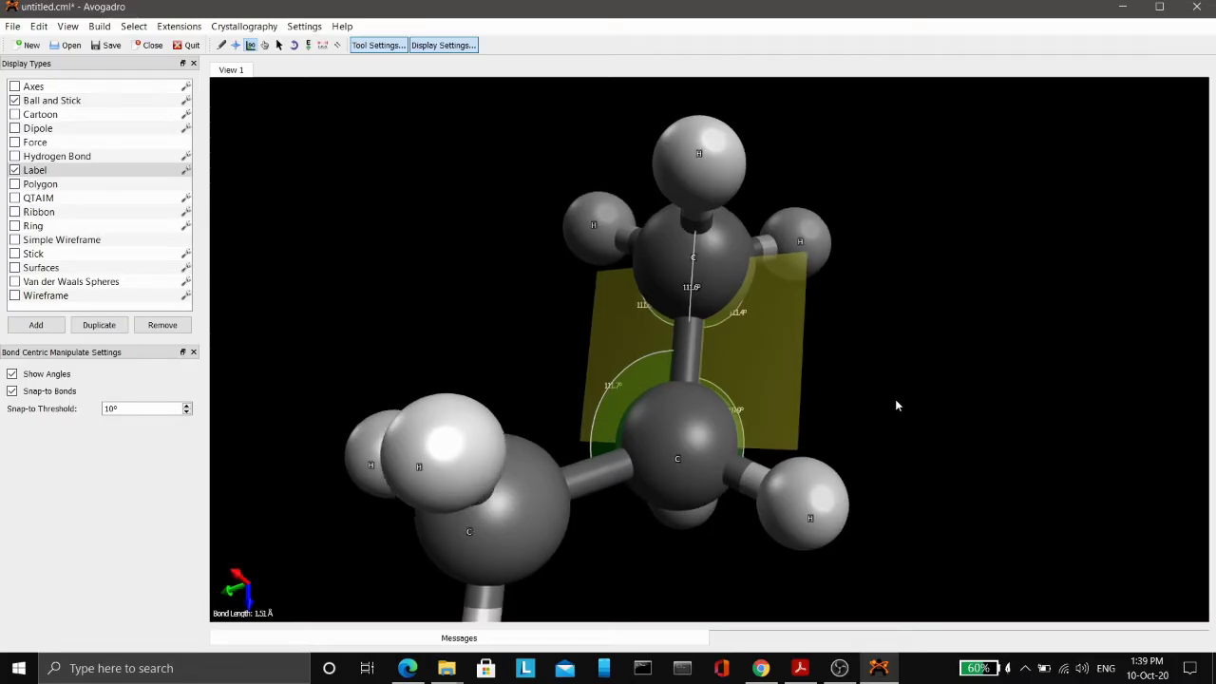
pyautogui.press('Up')
pyautogui.press('Up')
pyautogui.press('Up')
pyautogui.press('Up')
pyautogui.press('Up')
pyautogui.press('Up')
pyautogui.press('Up')
pyautogui.press('Up')
pyautogui.press('Up')
pyautogui.press('Up')
pyautogui.press('Up')
pyautogui.press('Up')
pyautogui.press('Up')
pyautogui.press('Up')
pyautogui.press('Up')
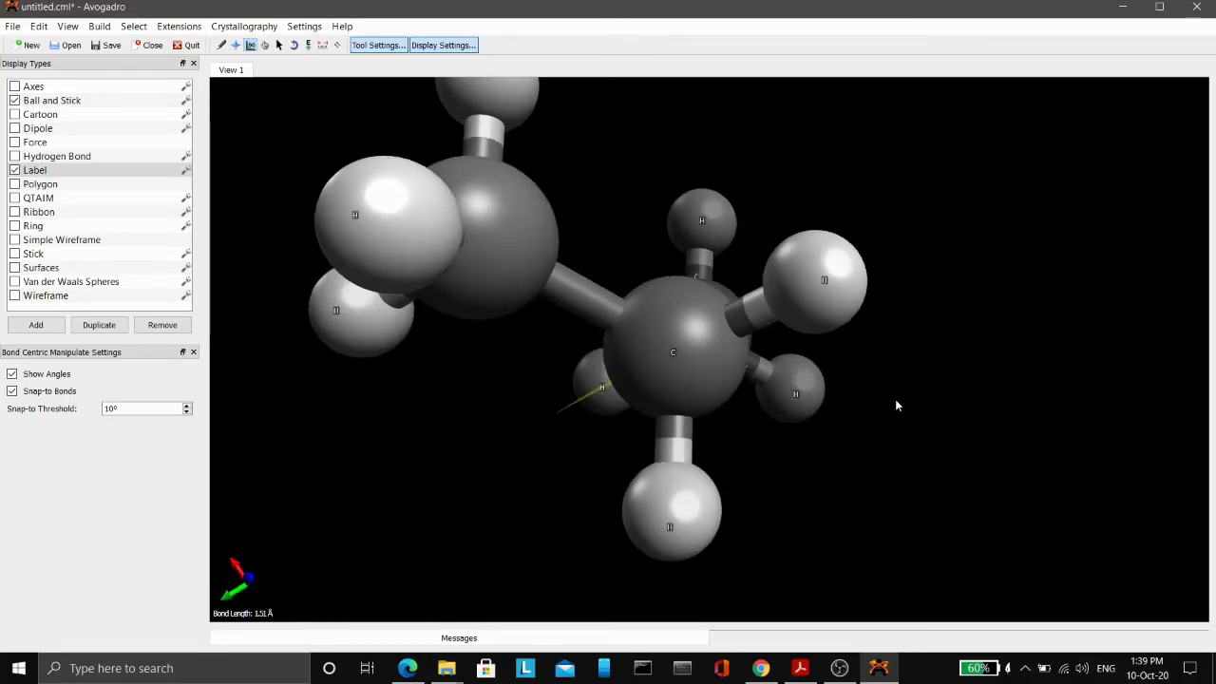
# Examine the propane from several sides of the selected C–C bond, ending along the bond with a methyl group in front
pyautogui.press('Right')
pyautogui.press('Right')
pyautogui.press('Right')
pyautogui.press('Left')
pyautogui.press('Up')
pyautogui.press('Left')
pyautogui.press('Right')
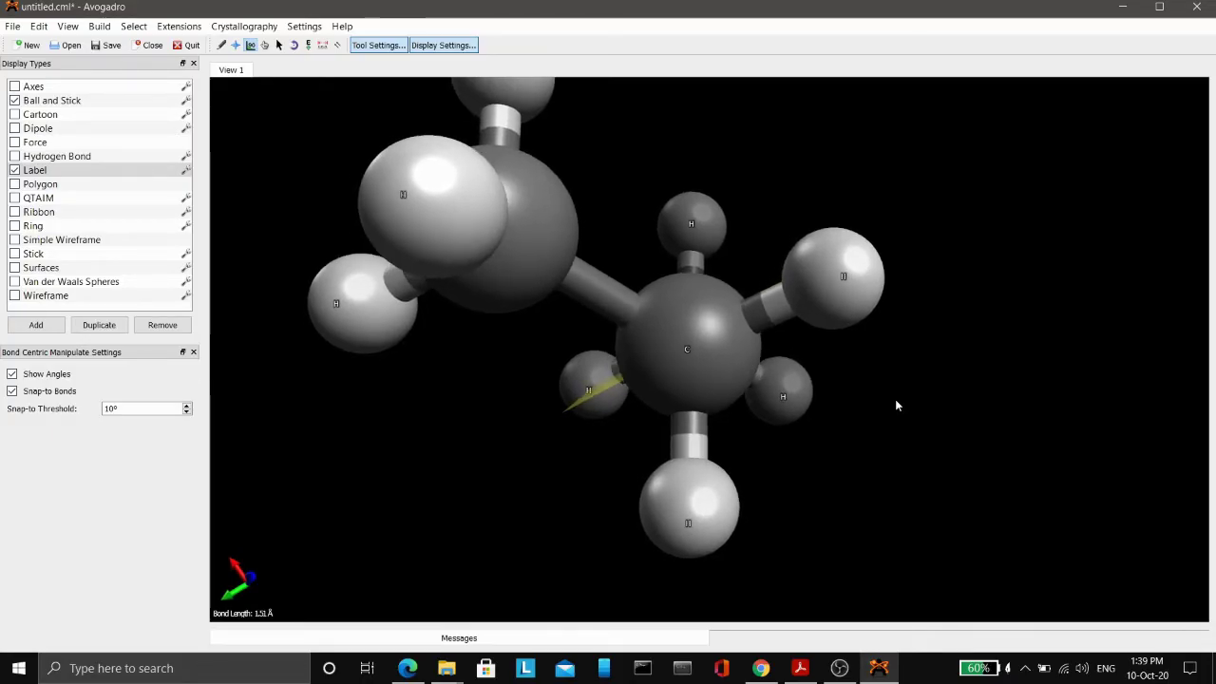
pyautogui.press('Left')
pyautogui.press('Left')
pyautogui.press('Left')
pyautogui.press('Left')
pyautogui.press('Left')
pyautogui.press('Left')
pyautogui.press('Left')
pyautogui.press('Left')
pyautogui.press('Left')
pyautogui.press('Left')
pyautogui.press('Left')
pyautogui.press('Left')
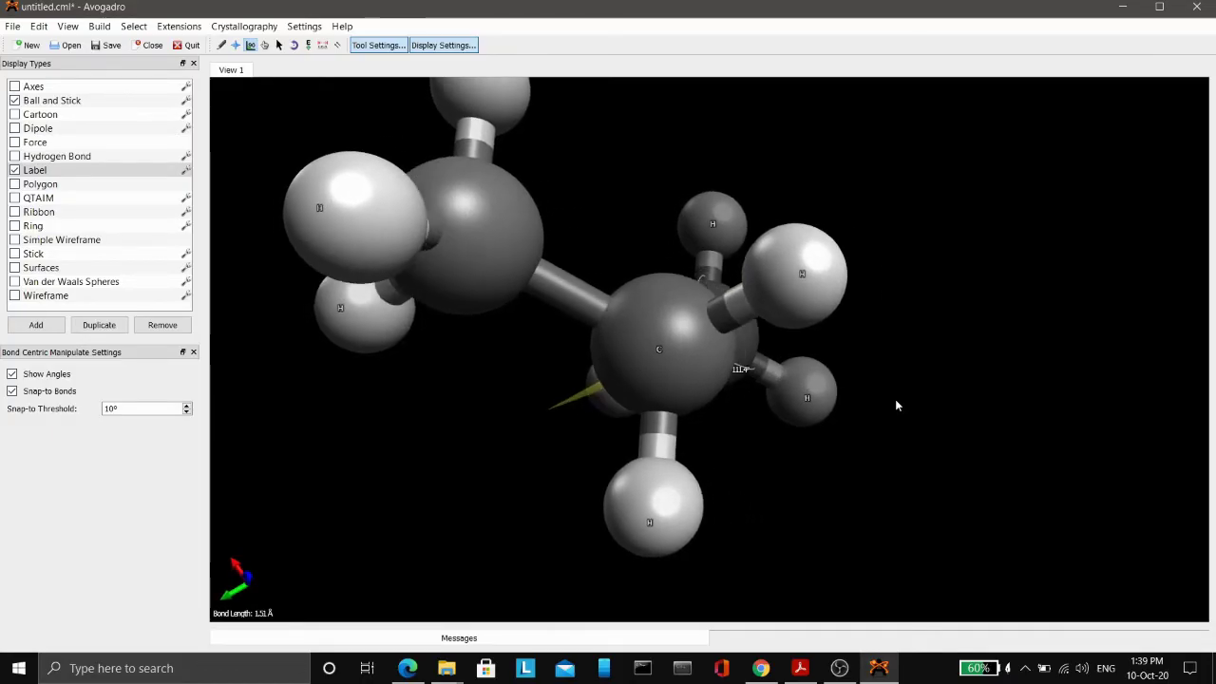
pyautogui.press('Left')
pyautogui.press('Left')
pyautogui.press('Left')
pyautogui.press('Left')
pyautogui.press('Left')
pyautogui.press('Left')
pyautogui.press('Left')
pyautogui.press('Left')
pyautogui.press('Left')
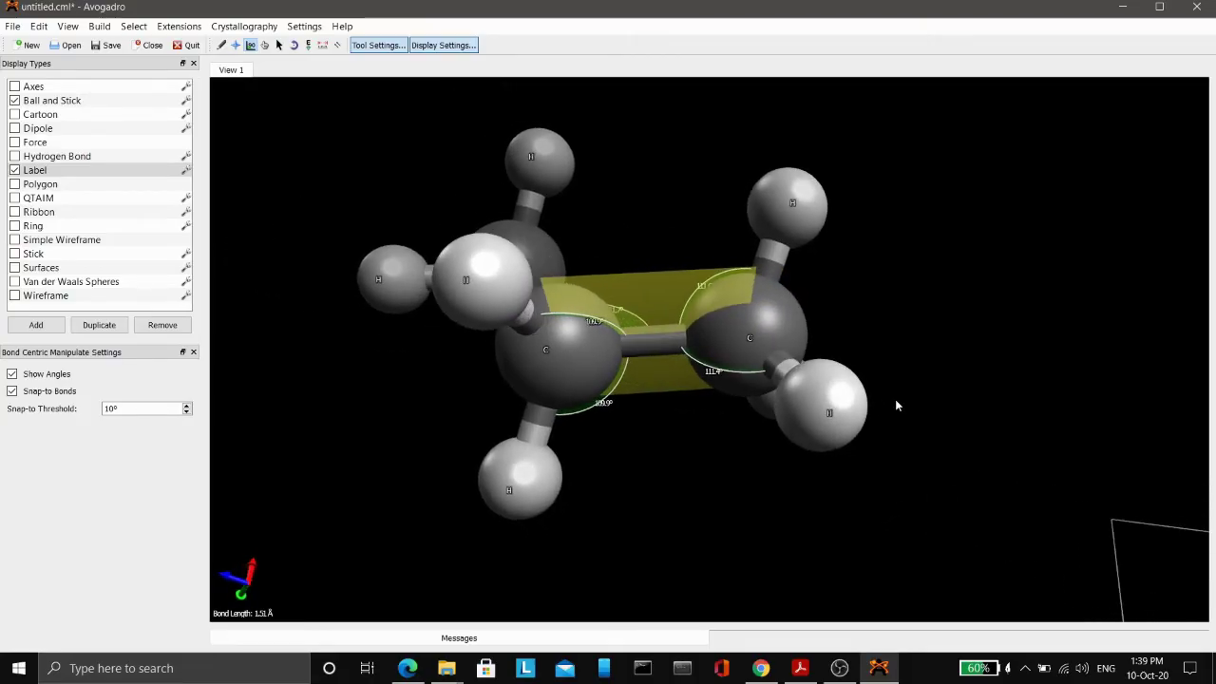
pyautogui.press('Right')
pyautogui.press('Right')
pyautogui.press('Right')
pyautogui.press('Right')
pyautogui.press('Right')
pyautogui.press('Right')
pyautogui.press('Right')
pyautogui.press('Right')
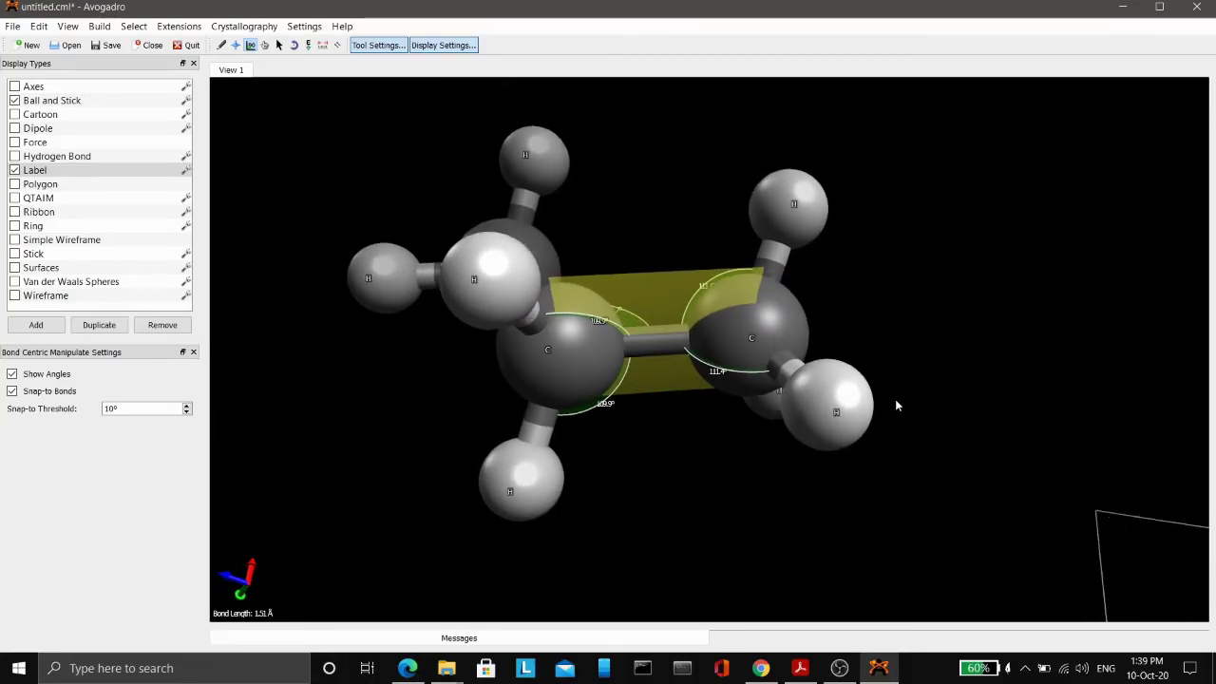
pyautogui.press('Right')
pyautogui.press('Right')
pyautogui.press('Right')
pyautogui.press('Right')
pyautogui.press('Right')
pyautogui.press('Right')
pyautogui.press('Right')
pyautogui.press('Right')
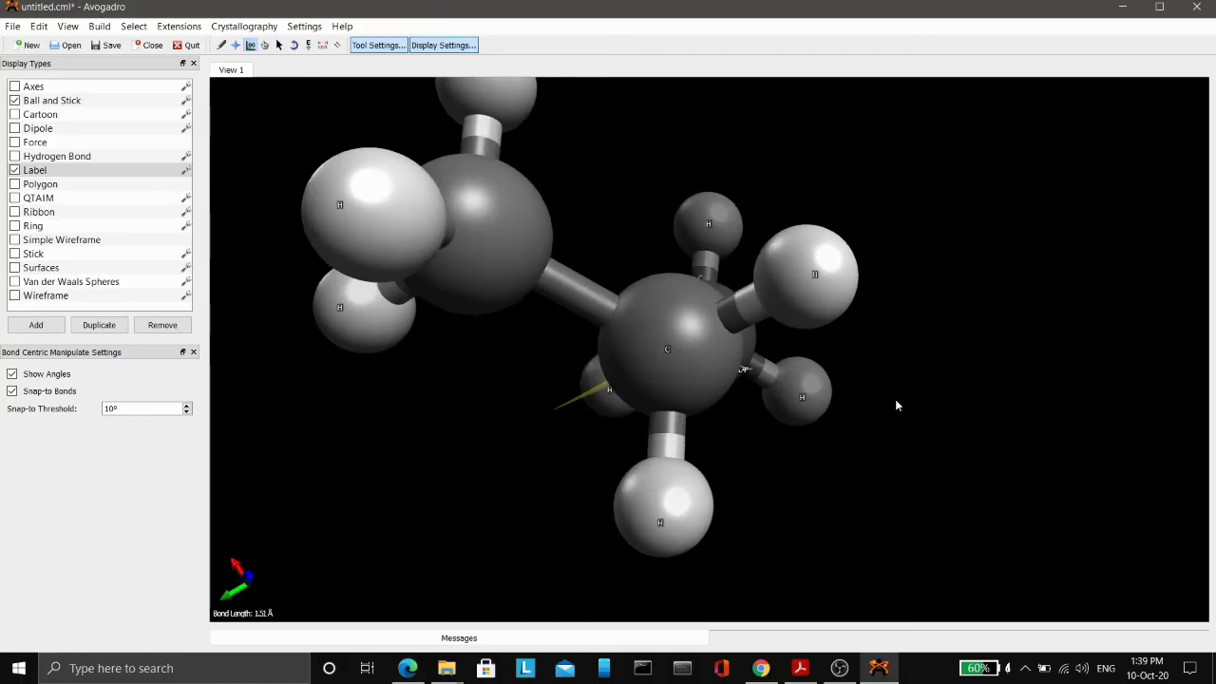
pyautogui.press('Right')
pyautogui.press('Left')
pyautogui.press('Left')
pyautogui.press('Left')
pyautogui.press('Left')
pyautogui.press('Left')
pyautogui.press('Left')
pyautogui.press('Left')
pyautogui.press('Left')
pyautogui.press('Left')
pyautogui.press('Left')
pyautogui.press('Left')
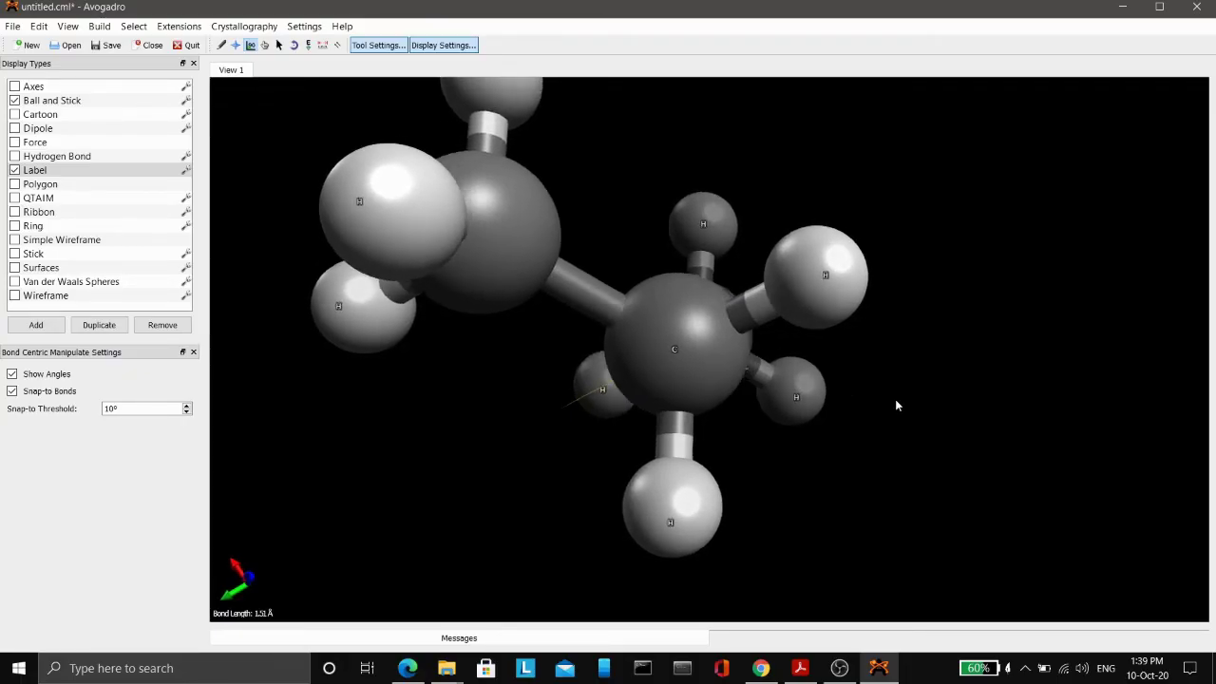
pyautogui.press('Left')
pyautogui.press('Left')
pyautogui.press('Left')
pyautogui.press('Left')
pyautogui.press('Left')
pyautogui.press('Left')
pyautogui.press('Left')
pyautogui.press('Left')
pyautogui.press('Left')
pyautogui.press('Left')
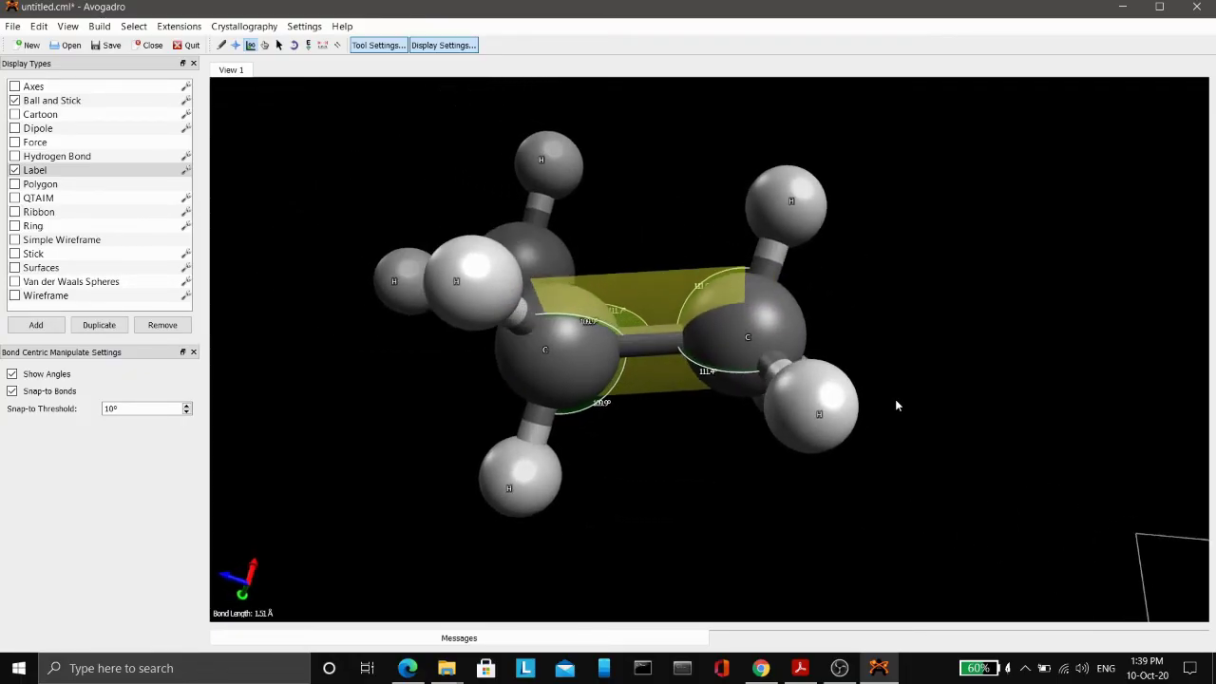
pyautogui.press('Left')
pyautogui.press('Left')
pyautogui.press('Left')
pyautogui.press('Left')
pyautogui.press('Left')
pyautogui.press('Left')
pyautogui.press('Left')
pyautogui.press('Left')
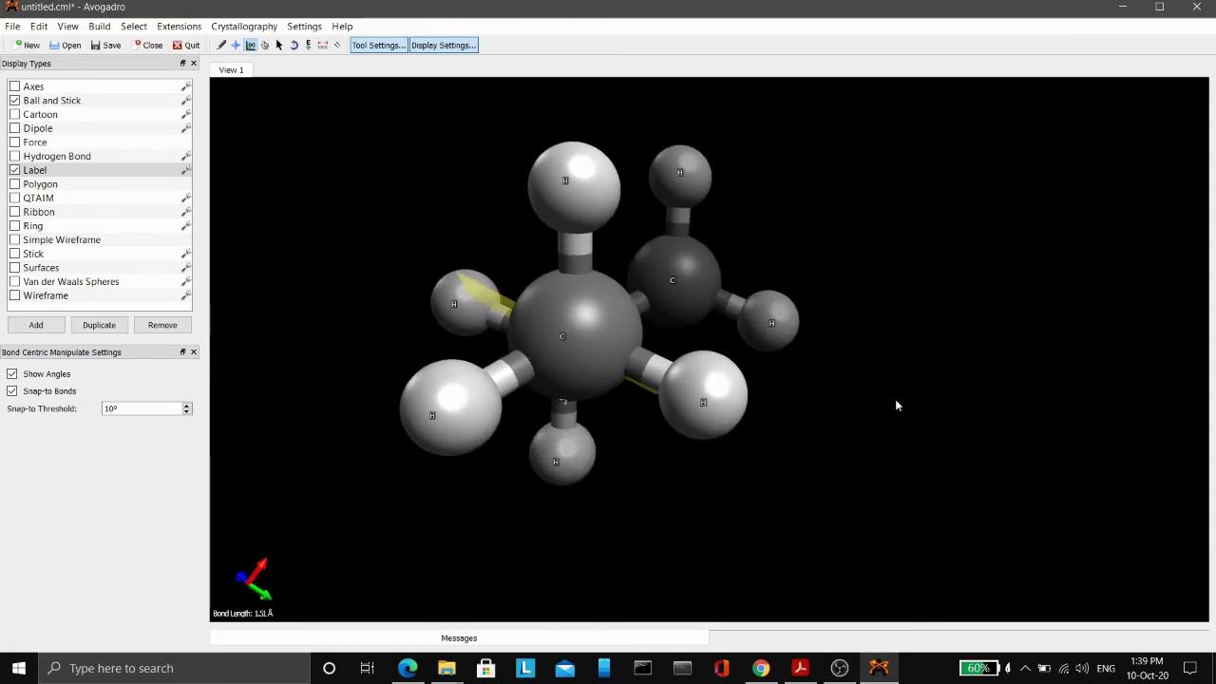
pyautogui.press('Left')
pyautogui.press('Left')
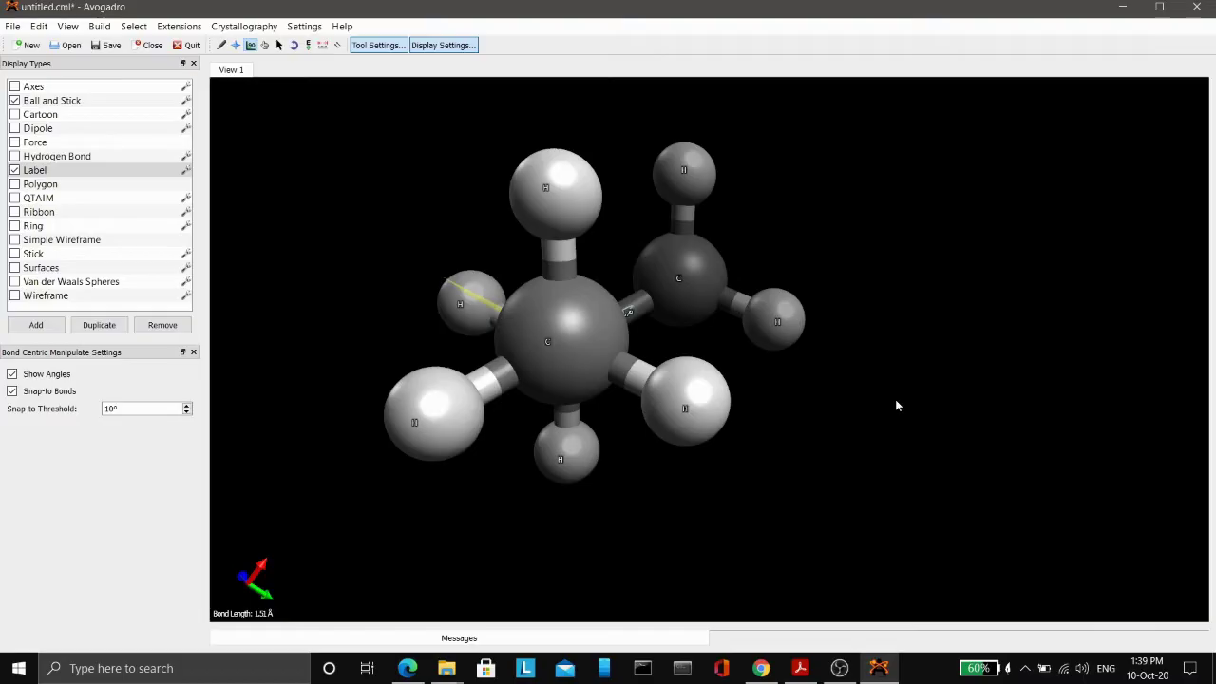
pyautogui.press('Left')
pyautogui.press('Left')
pyautogui.press('Left')
pyautogui.press('Left')
pyautogui.press('Down')
pyautogui.press('Down')
pyautogui.press('Down')
pyautogui.press('Down')
pyautogui.press('Right')
pyautogui.press('Right')
pyautogui.press('Right')
pyautogui.press('Right')
pyautogui.press('Right')
pyautogui.press('Right')
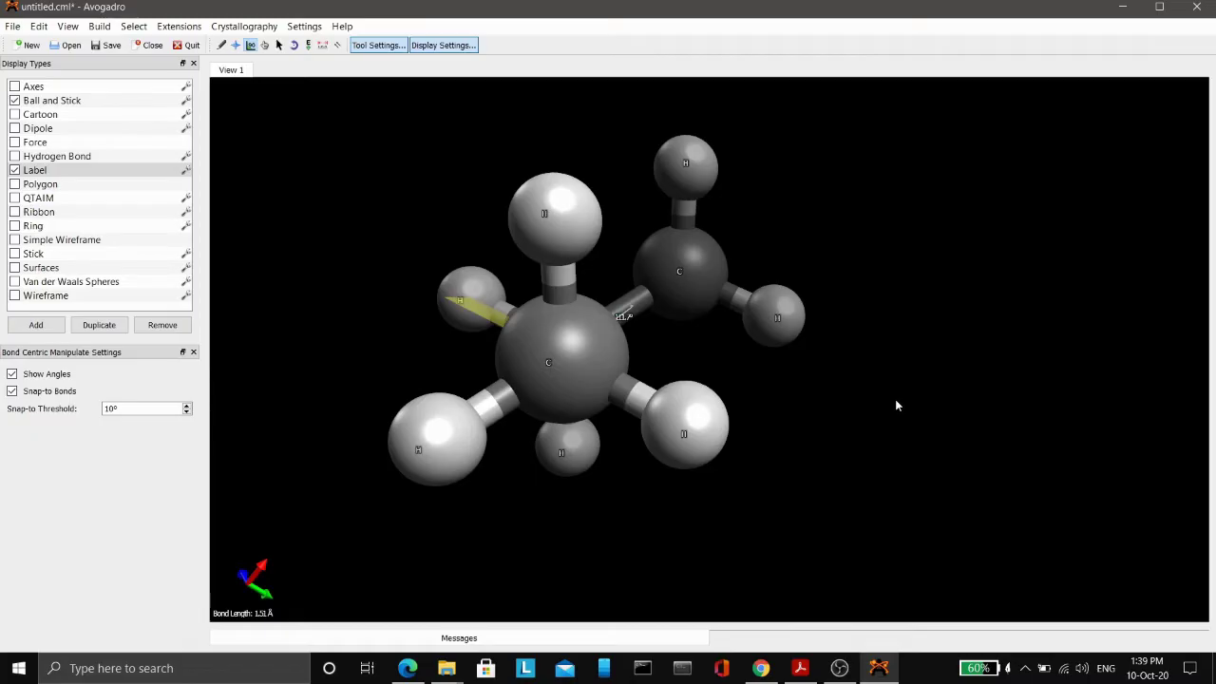
# Calculate the molecular mechanics energy of the staggered arrangement about the selected C–C bond
pyautogui.click(193, 31)
pyautogui.moveTo(285, 80)
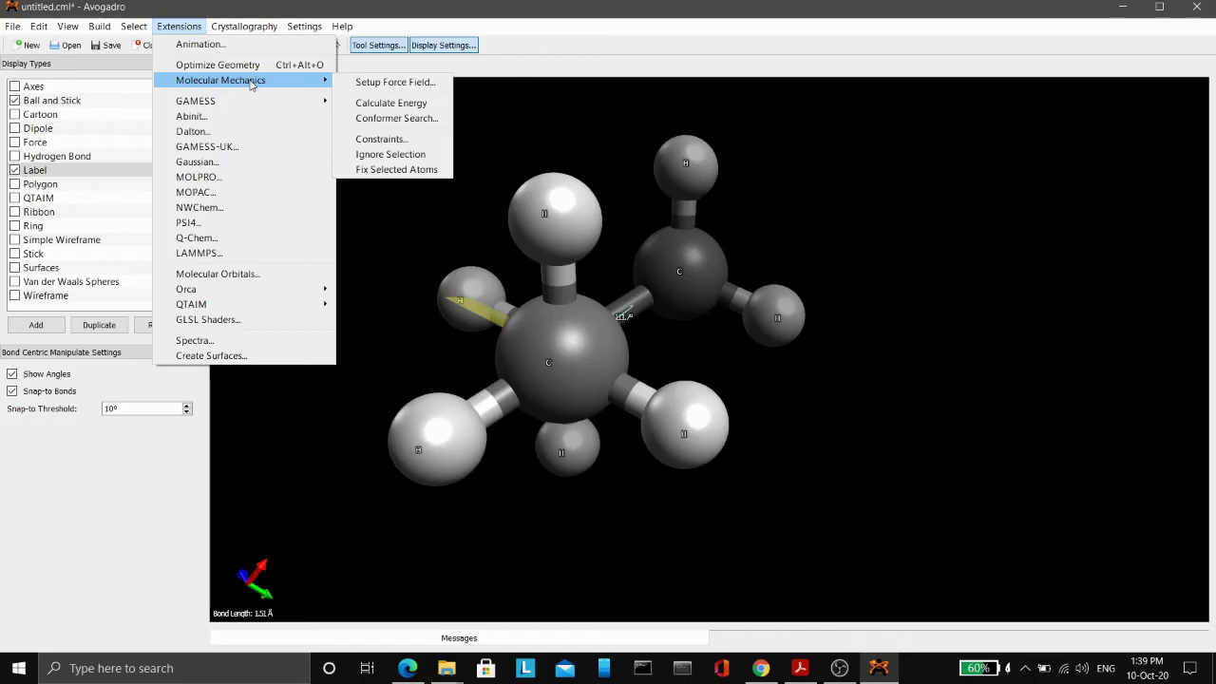
pyautogui.click(385, 103)
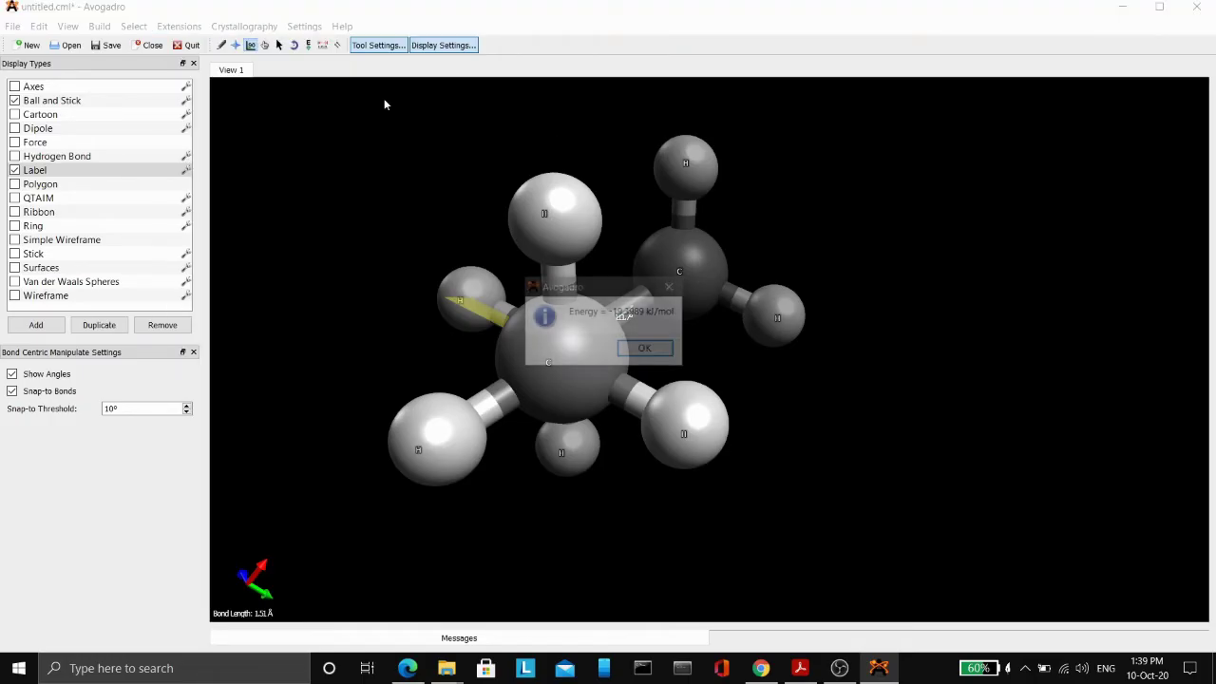
pyautogui.moveTo(581, 291); pyautogui.dragTo(904, 290)
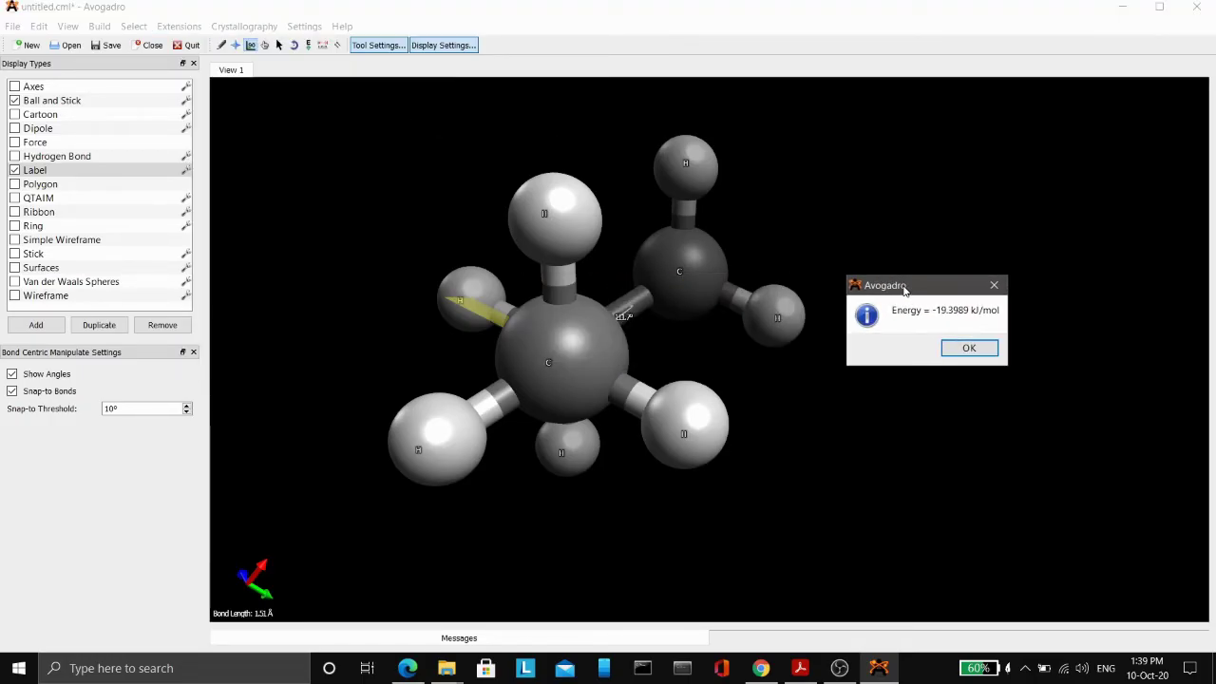
pyautogui.click(968, 349)
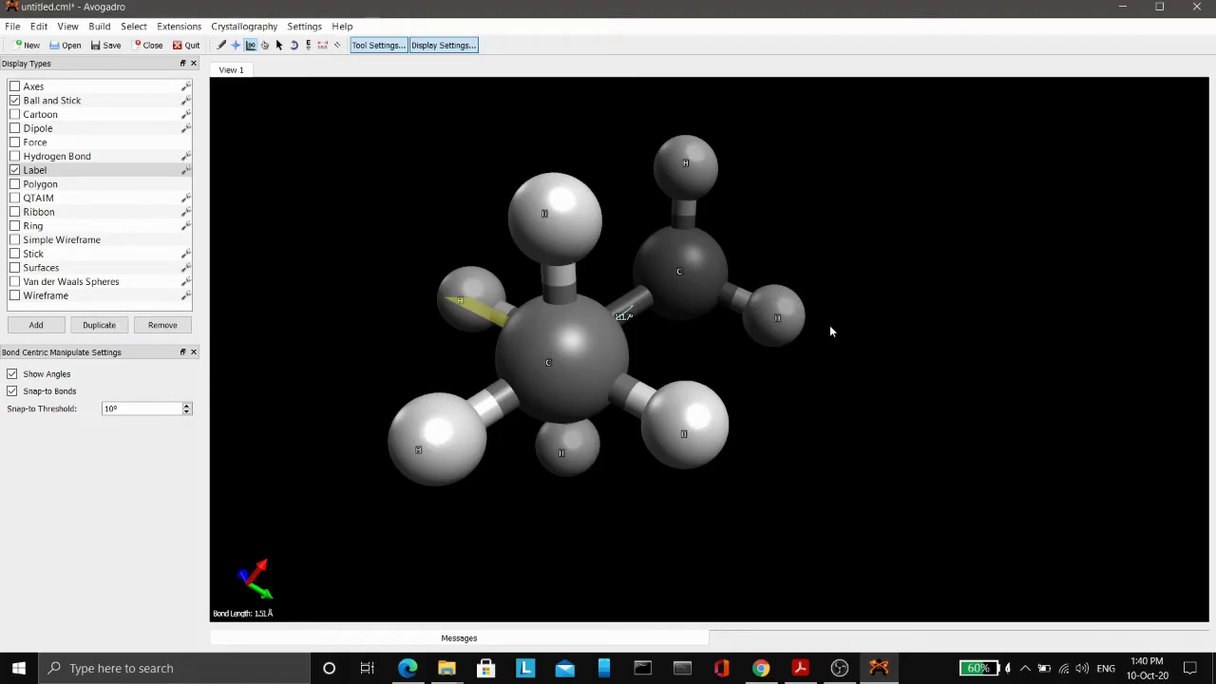
# Rotate the rear methyl group about the C–C bond until it sits behind the lower-right front hydrogen, and calculate the energy
pyautogui.click(687, 254)
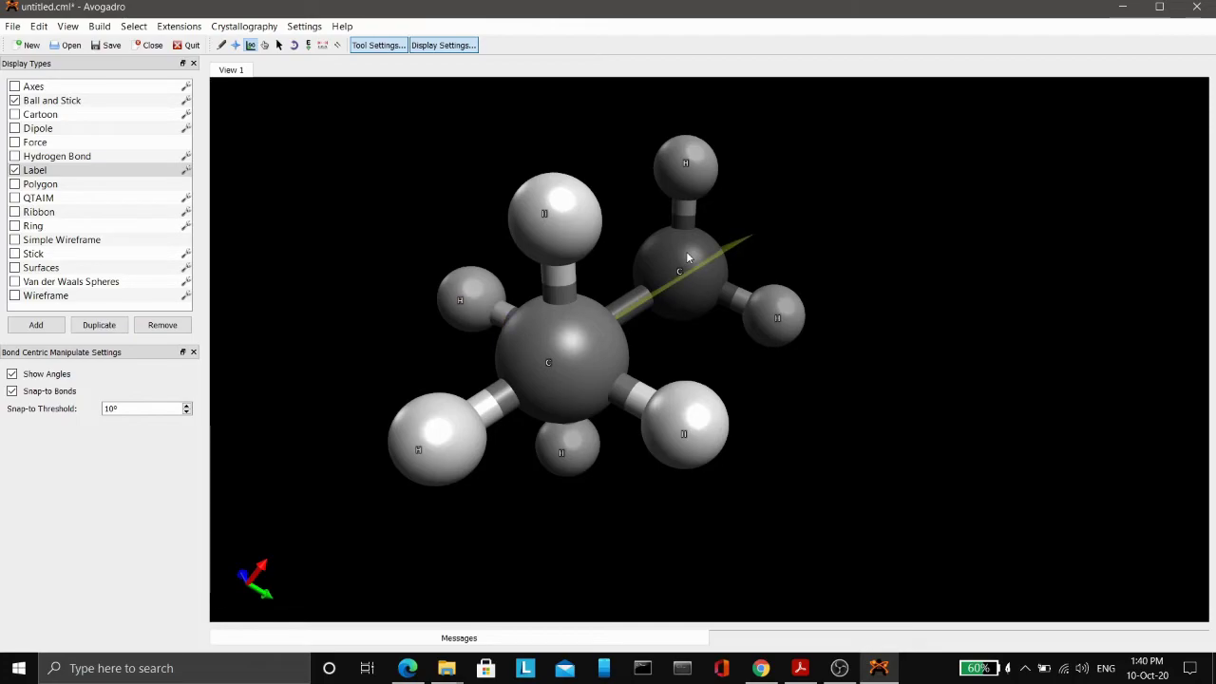
pyautogui.moveTo(686, 250); pyautogui.dragTo(698, 475)
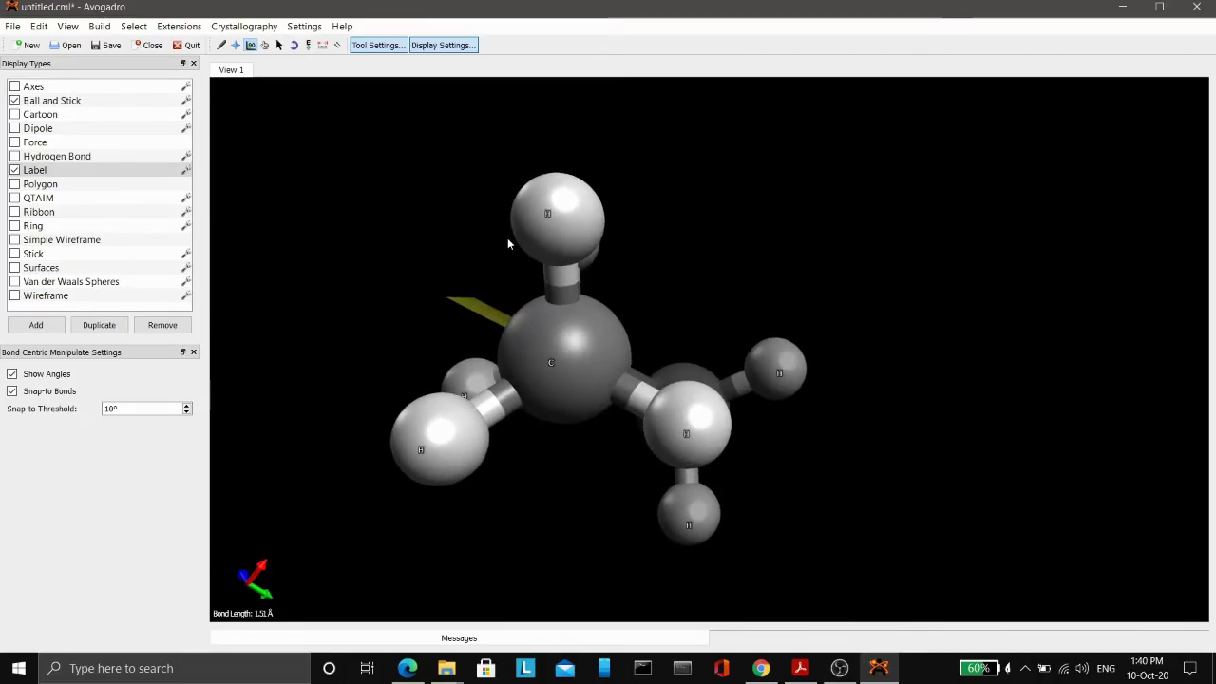
pyautogui.click(187, 25)
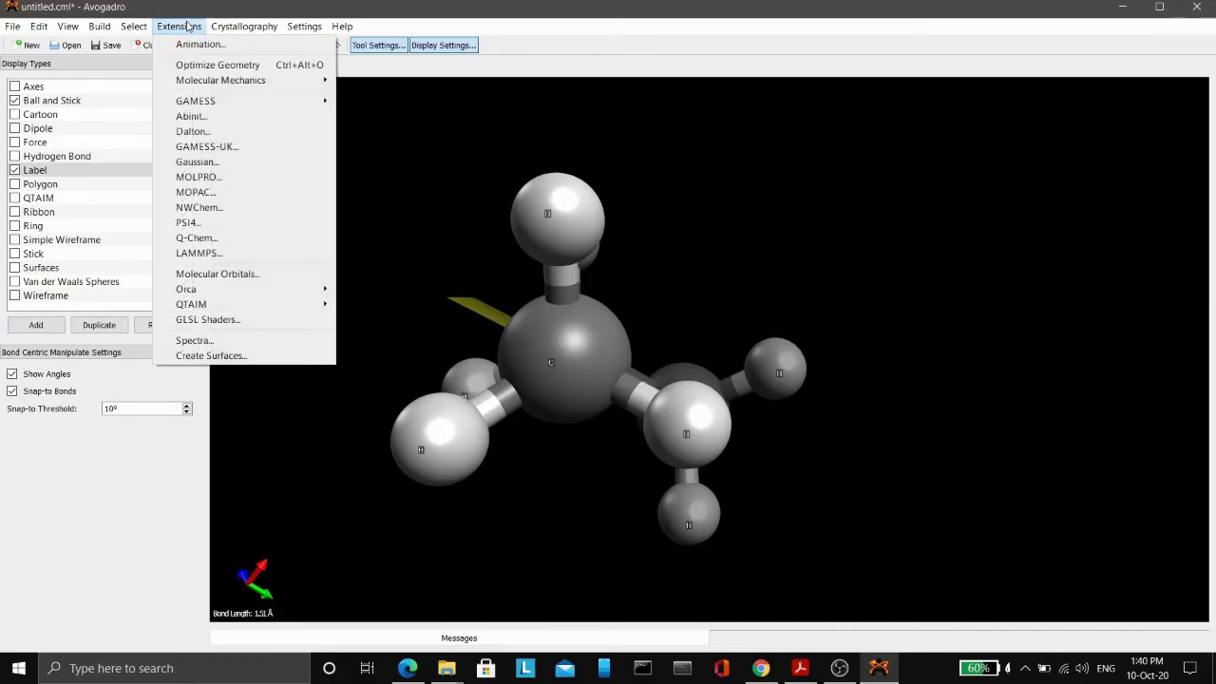
pyautogui.moveTo(245, 82)
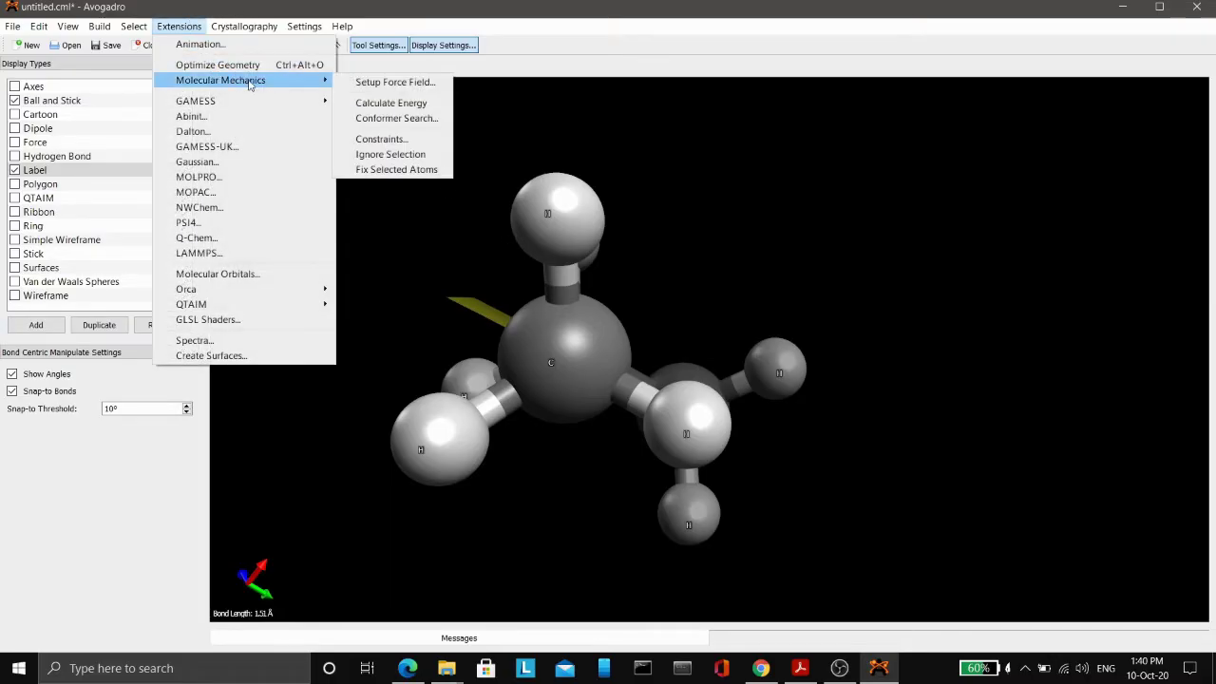
pyautogui.click(392, 103)
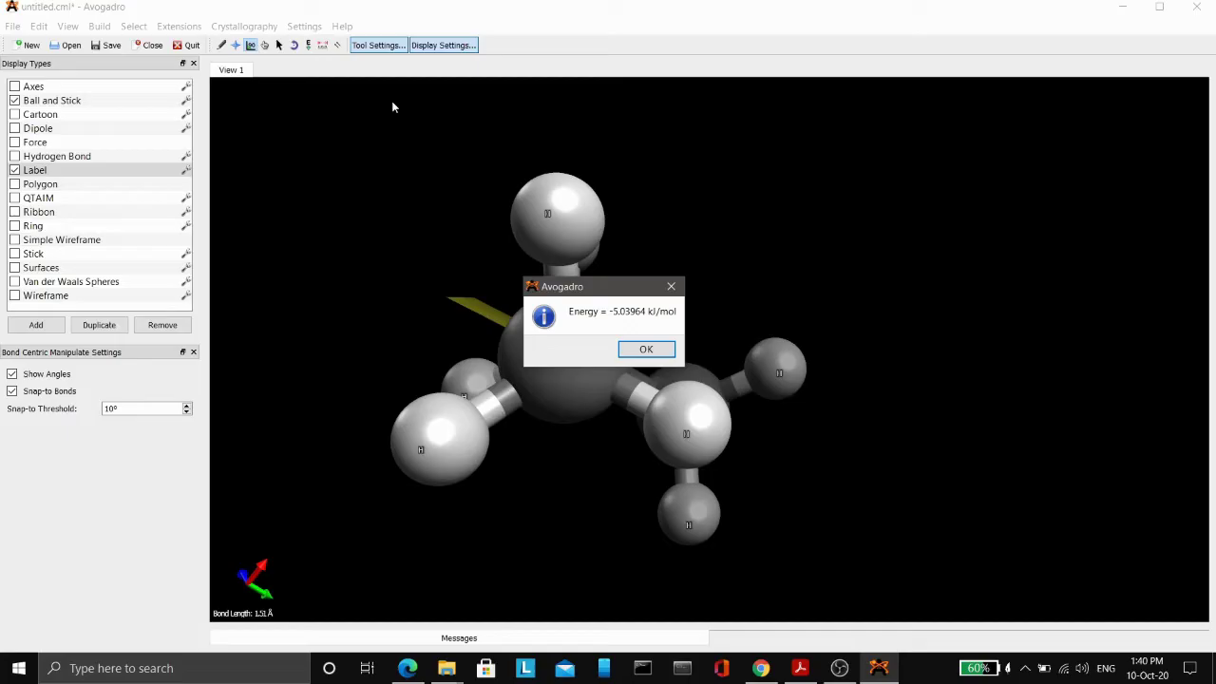
pyautogui.moveTo(604, 289); pyautogui.dragTo(921, 195)
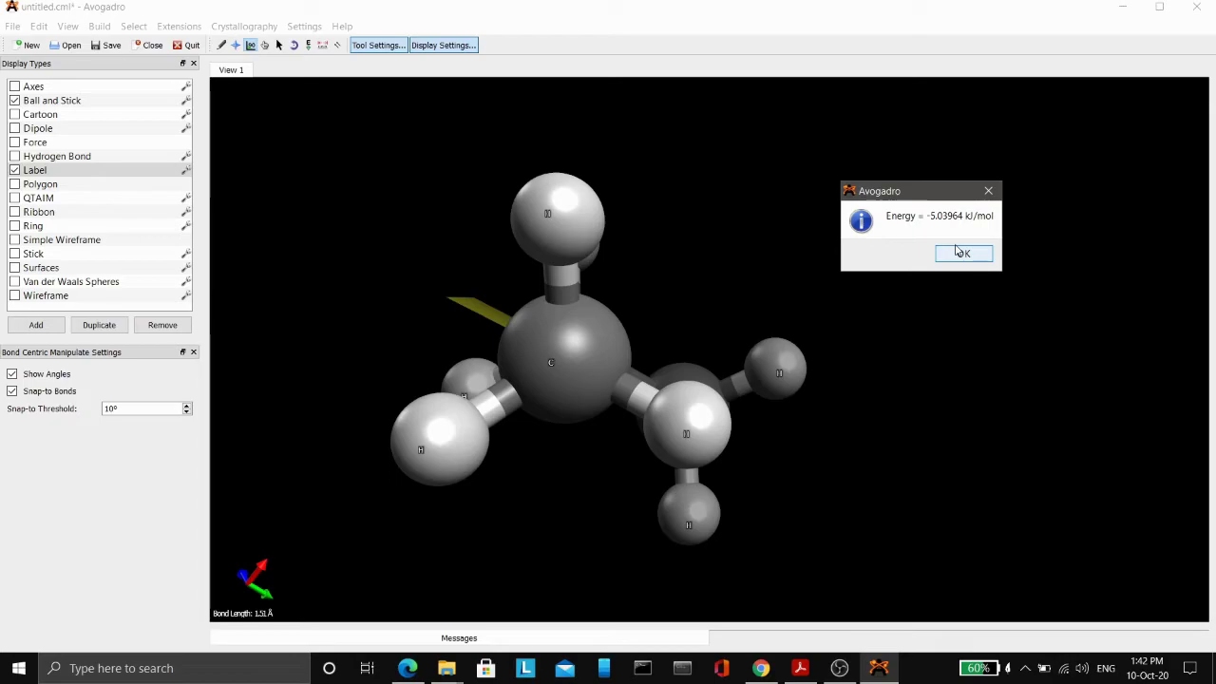
pyautogui.click(960, 253)
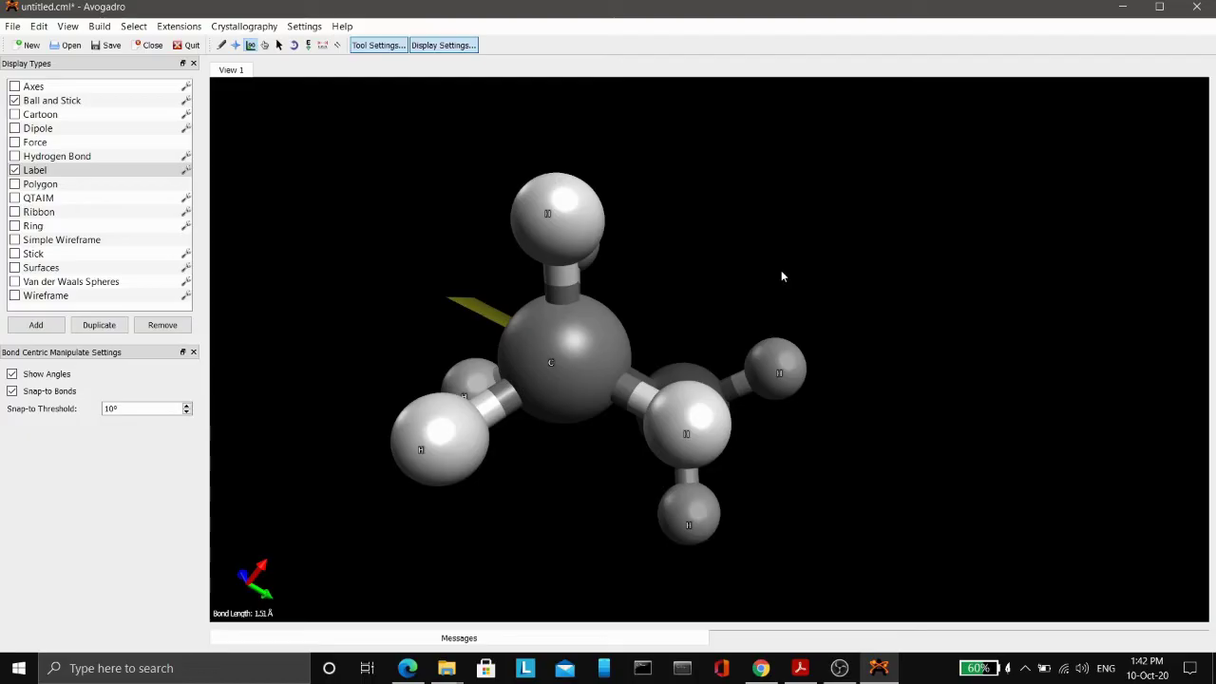
# Rotate the rear methyl group about the C–C bond until it points straight down between the two lower front hydrogens
pyautogui.press('Left')
pyautogui.press('Left')
pyautogui.press('Left')
pyautogui.press('Left')
pyautogui.press('Left')
pyautogui.press('Left')
pyautogui.press('Left')
pyautogui.press('Left')
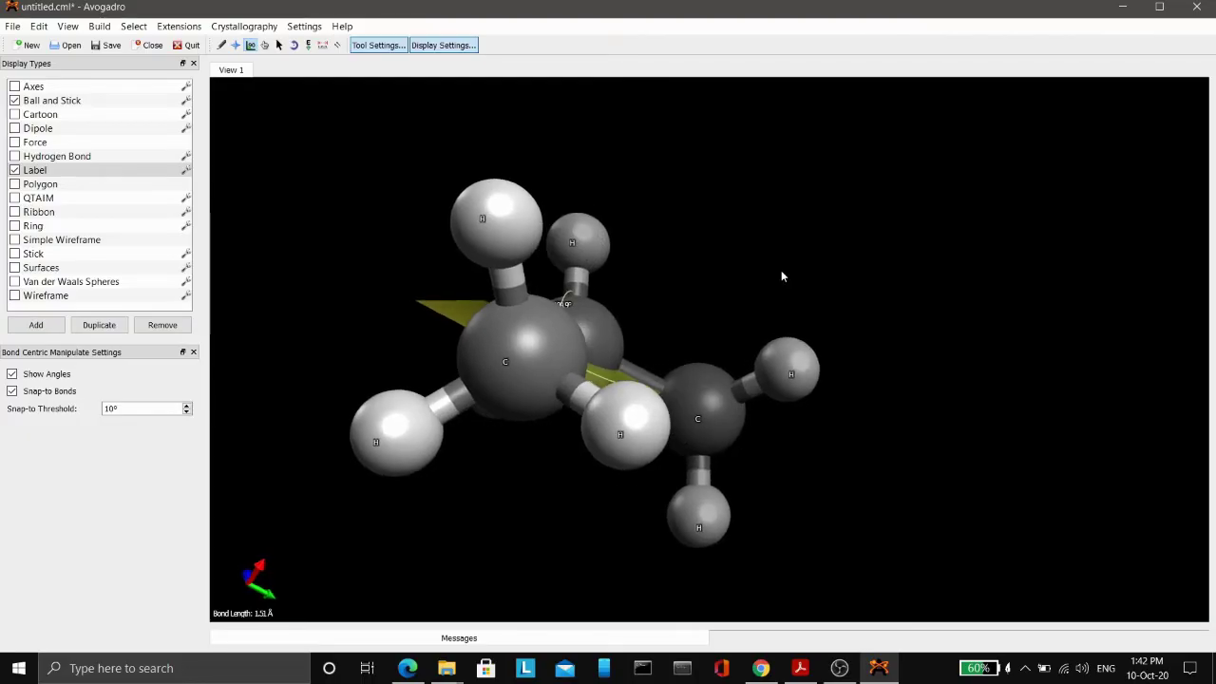
pyautogui.moveTo(711, 393); pyautogui.dragTo(623, 508)
pyautogui.press('Right')
pyautogui.press('Right')
pyautogui.press('Right')
pyautogui.press('Right')
pyautogui.press('Right')
pyautogui.press('Right')
pyautogui.press('Right')
pyautogui.press('Right')
pyautogui.press('Right')
pyautogui.press('Right')
pyautogui.press('Right')
pyautogui.press('Right')
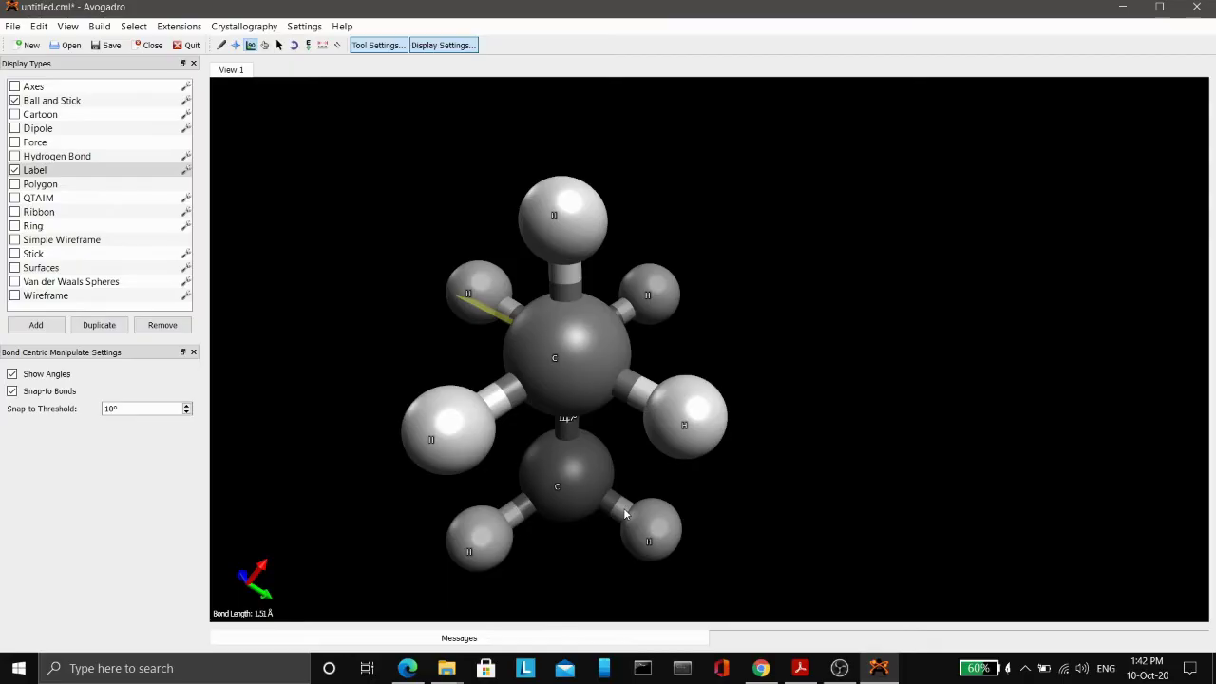
# Calculate the molecular mechanics energy with the rear methyl group pointing straight down between the two lower front hydrogens
pyautogui.press('Left')
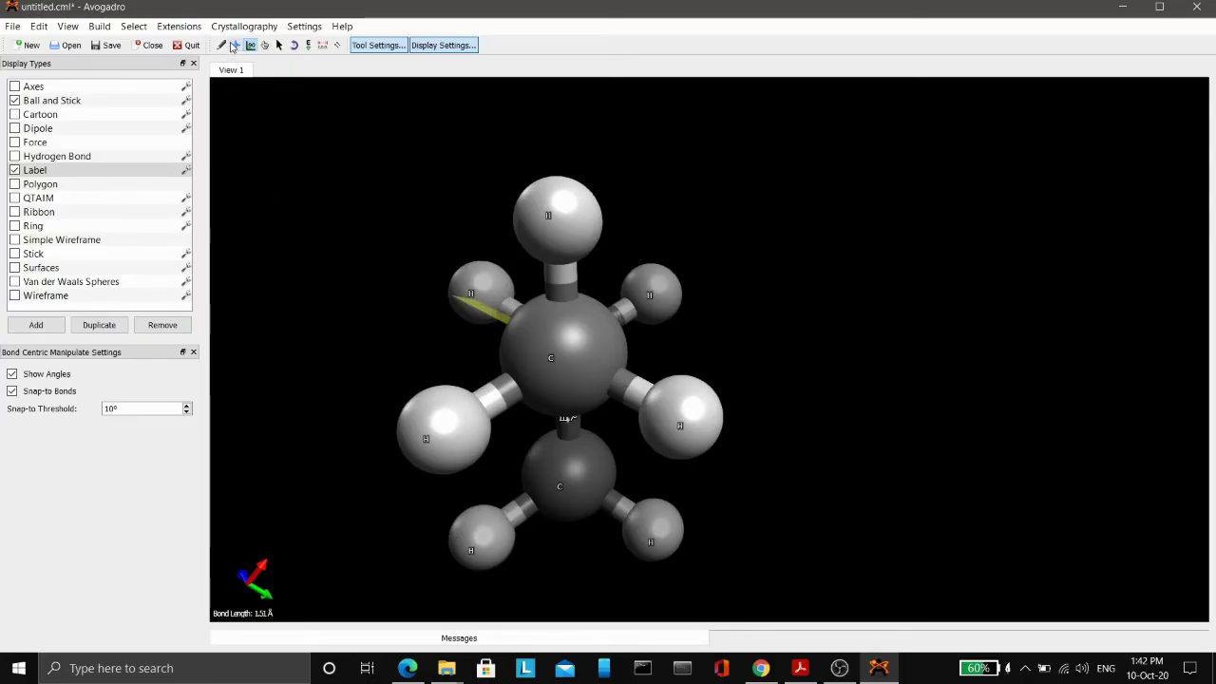
pyautogui.click(191, 29)
pyautogui.moveTo(226, 84)
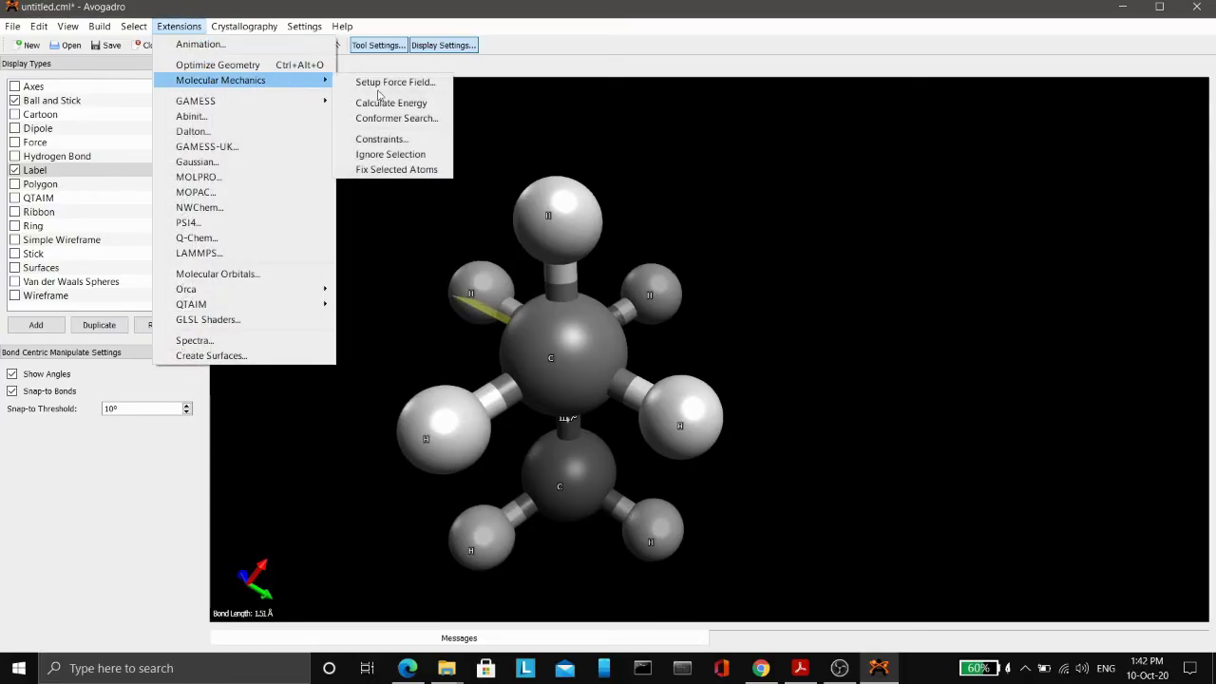
pyautogui.click(406, 106)
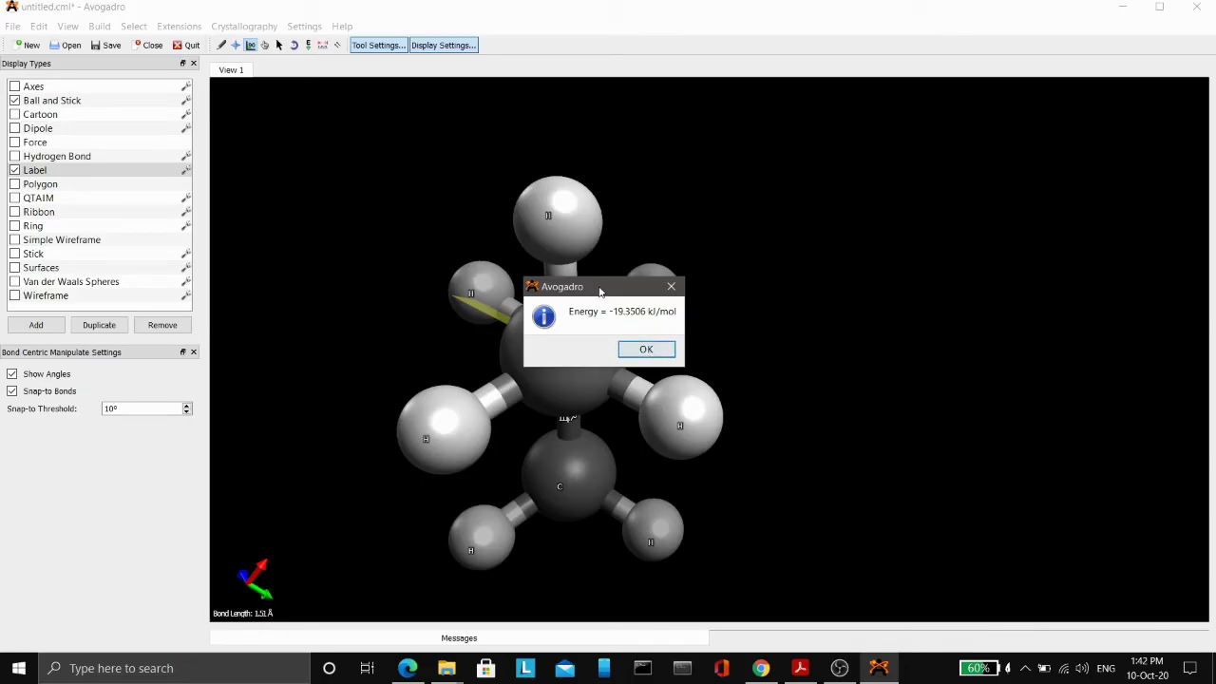
pyautogui.moveTo(599, 295); pyautogui.dragTo(859, 289)
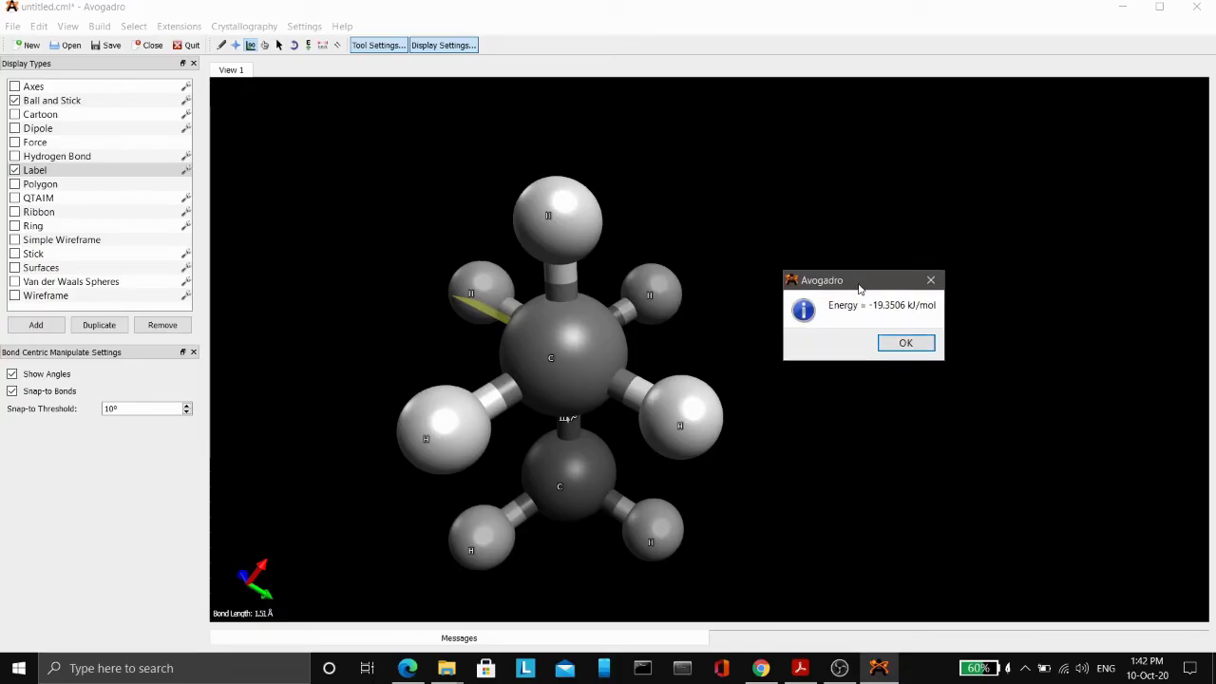
pyautogui.click(903, 345)
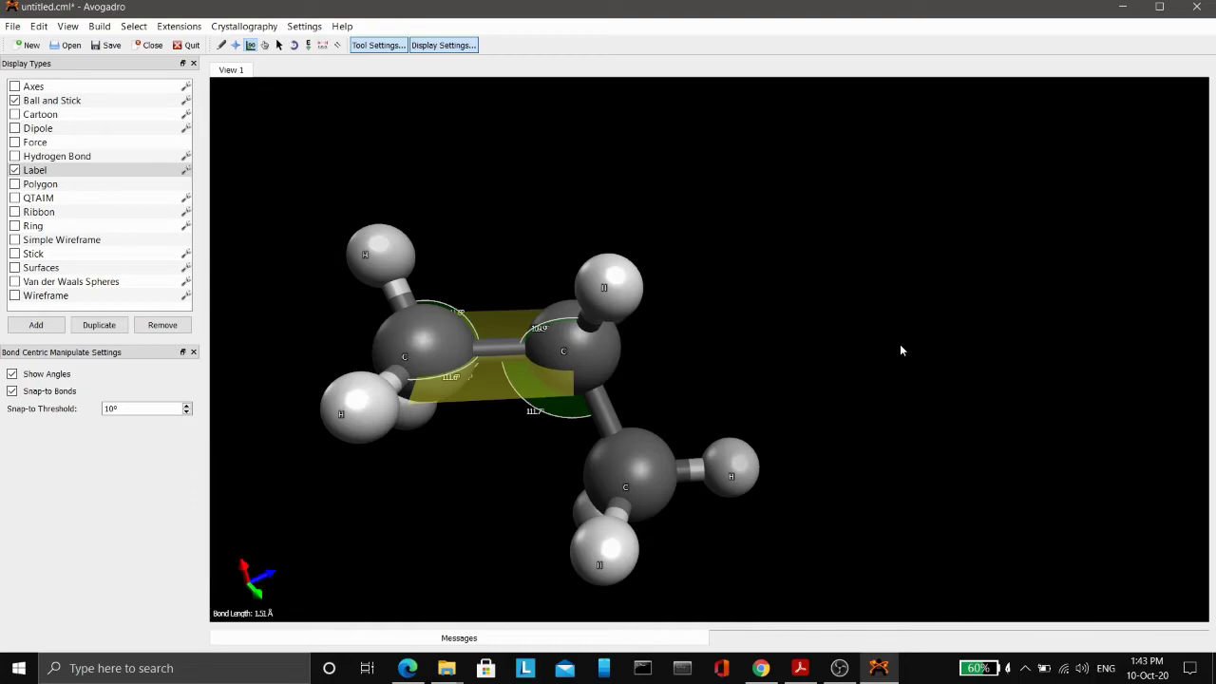
# Examine the staggered propane from the side and other angles, ending with a view along the selected C–C bond
pyautogui.press('Right')
pyautogui.press('Right')
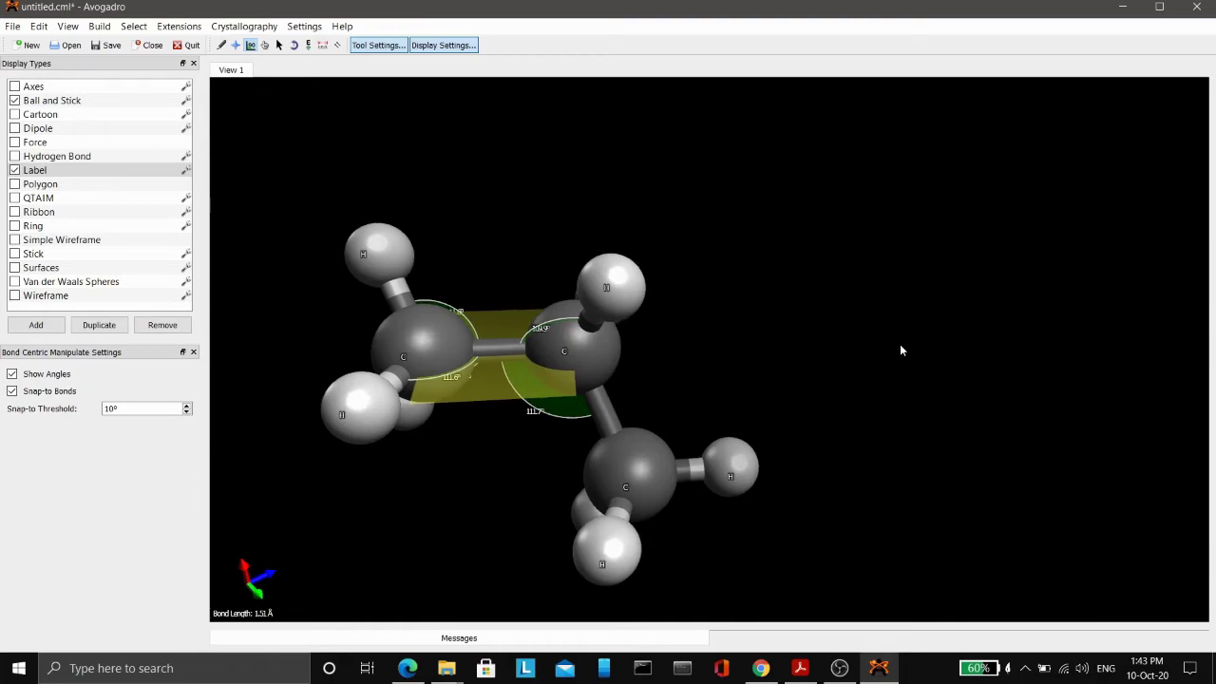
pyautogui.press('Right')
pyautogui.press('Right')
pyautogui.press('Right')
pyautogui.press('Right')
pyautogui.press('Right')
pyautogui.press('Right')
pyautogui.press('Right')
pyautogui.press('Right')
pyautogui.press('Right')
pyautogui.press('Right')
pyautogui.press('Right')
pyautogui.press('Right')
pyautogui.press('Right')
pyautogui.press('Right')
pyautogui.press('Right')
pyautogui.press('Right')
pyautogui.press('Right')
pyautogui.press('Right')
pyautogui.press('Right')
pyautogui.press('Right')
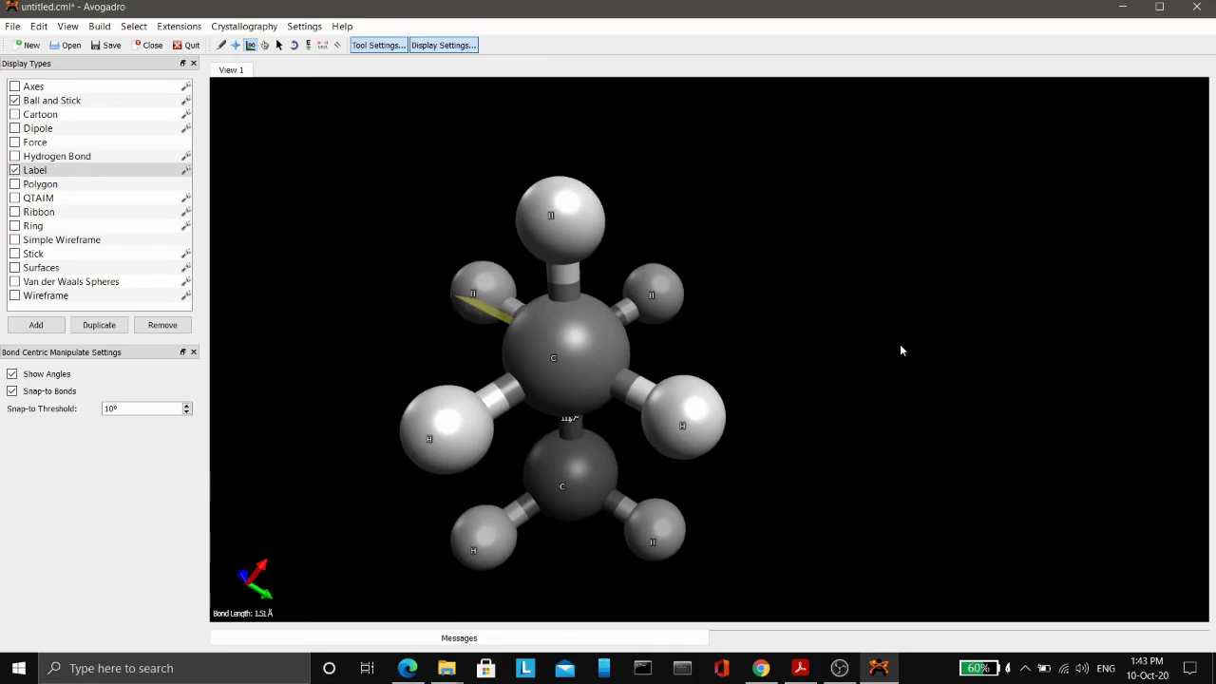
pyautogui.press('Right')
pyautogui.press('Right')
pyautogui.press('Right')
pyautogui.press('Right')
pyautogui.press('Right')
pyautogui.press('Right')
pyautogui.press('Right')
pyautogui.press('Right')
pyautogui.press('Right')
pyautogui.press('Right')
pyautogui.press('Right')
pyautogui.press('Right')
pyautogui.press('Right')
pyautogui.press('Right')
pyautogui.press('Right')
pyautogui.press('Right')
pyautogui.press('Right')
pyautogui.press('Right')
pyautogui.press('Right')
pyautogui.press('Right')
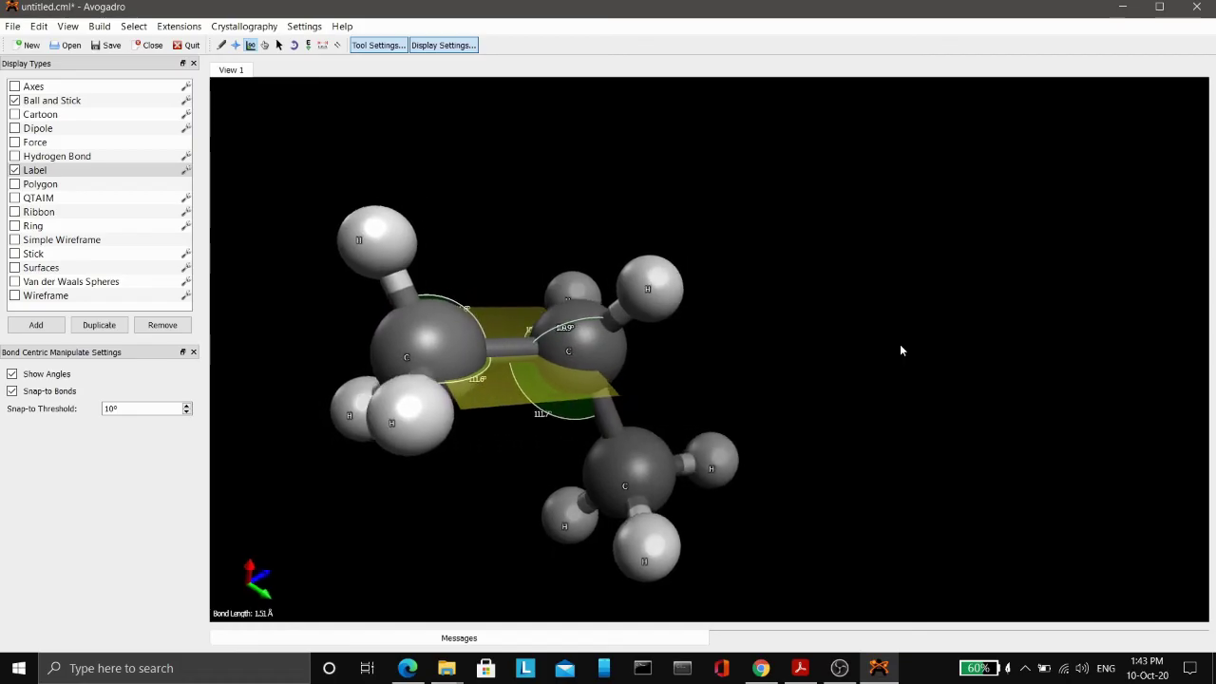
pyautogui.press('Right')
pyautogui.press('Right')
pyautogui.press('Right')
pyautogui.press('Right')
pyautogui.press('Right')
pyautogui.press('Right')
pyautogui.press('Right')
pyautogui.press('Right')
pyautogui.press('Right')
pyautogui.press('Right')
pyautogui.press('Right')
pyautogui.press('Right')
pyautogui.press('Right')
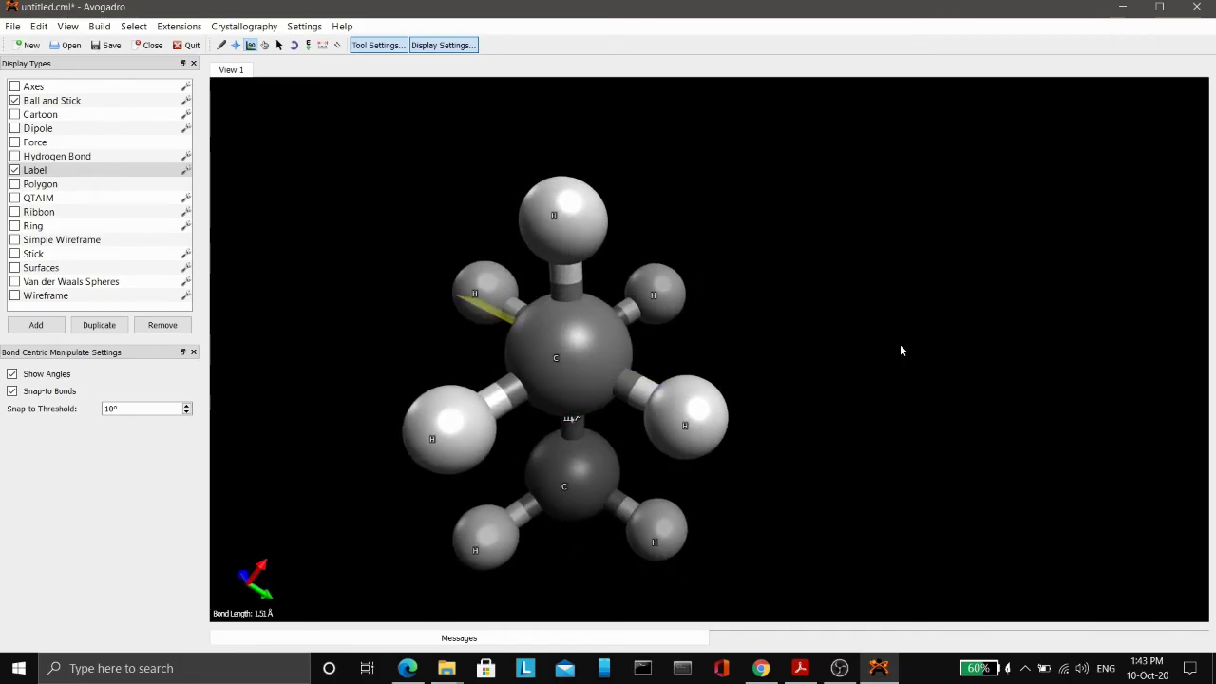
pyautogui.press('Up')
pyautogui.press('Right')
pyautogui.press('Left')
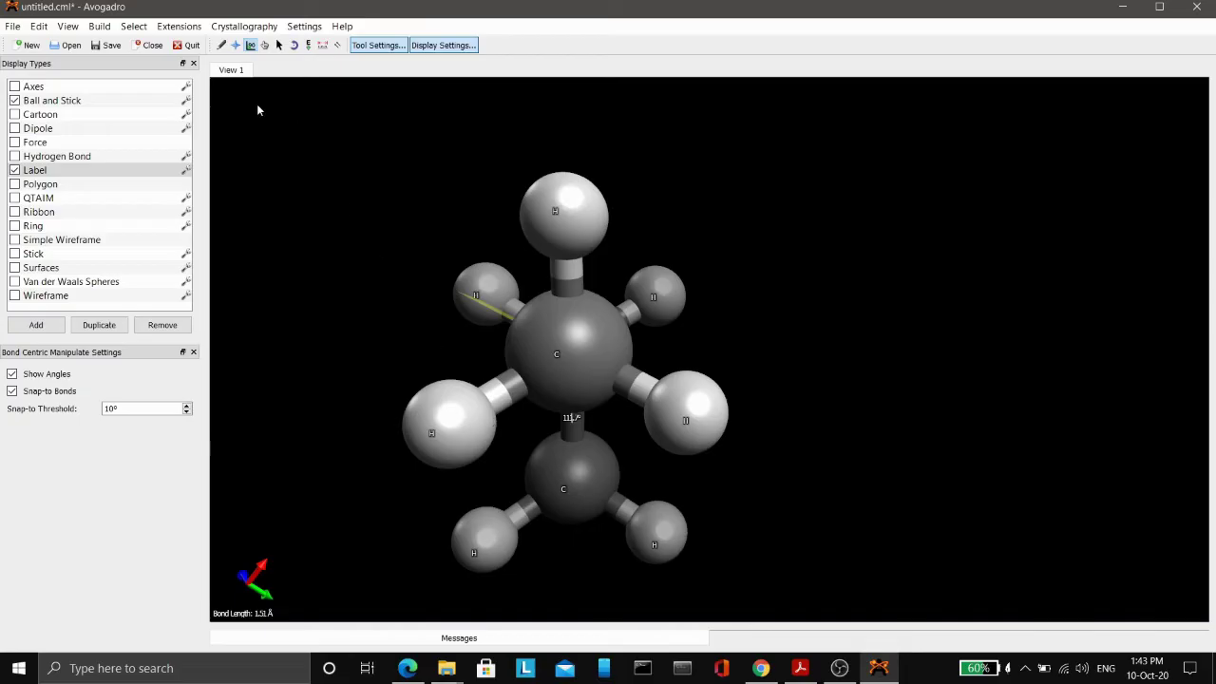
# Recalculate the molecular mechanics energy of the same staggered arrangement, viewed along the selected C–C bond
pyautogui.click(179, 27)
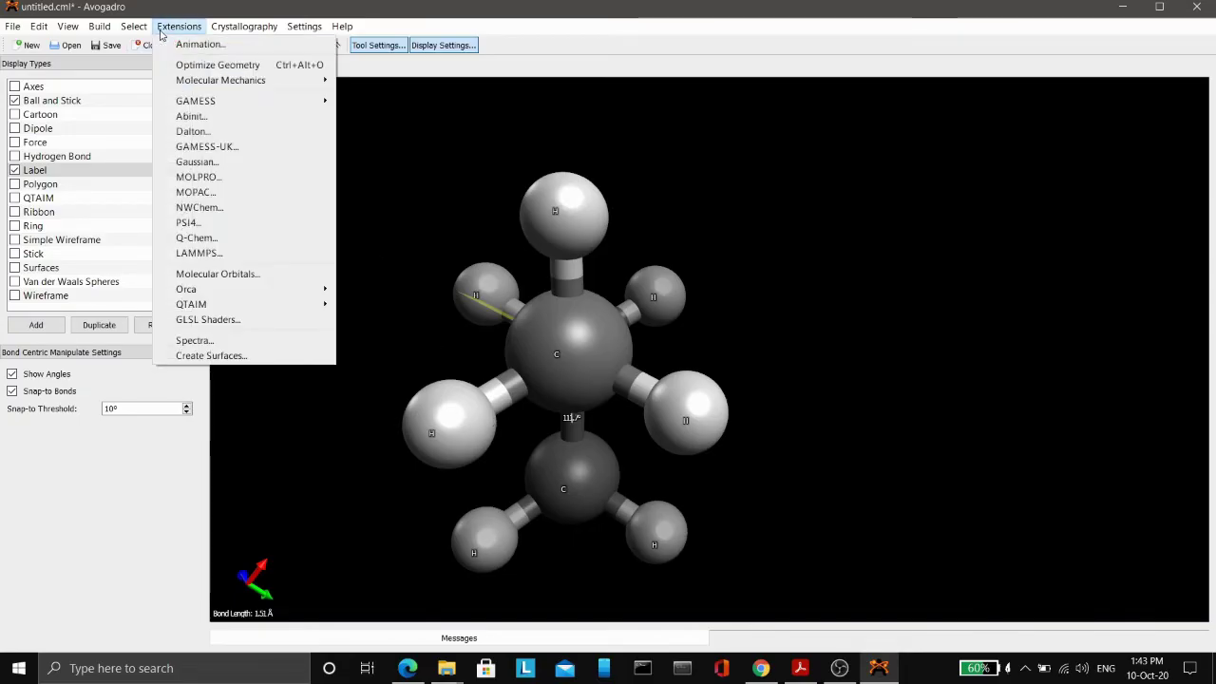
pyautogui.moveTo(278, 89)
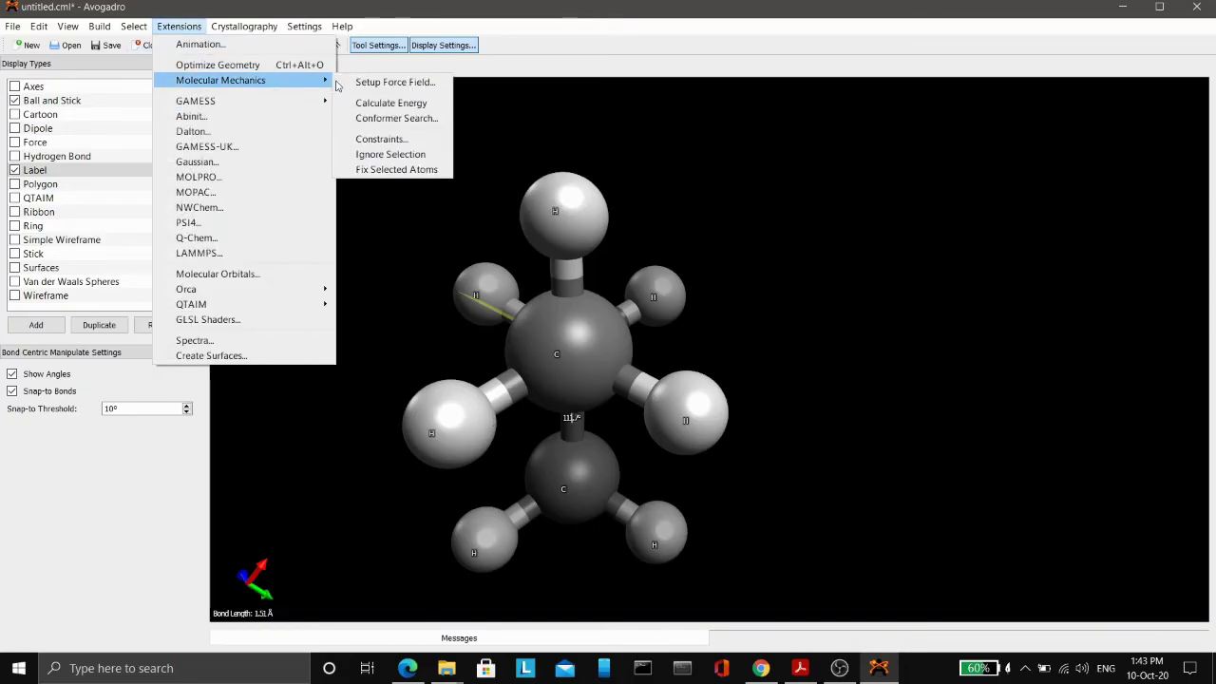
pyautogui.click(394, 96)
pyautogui.moveTo(608, 287); pyautogui.dragTo(877, 274)
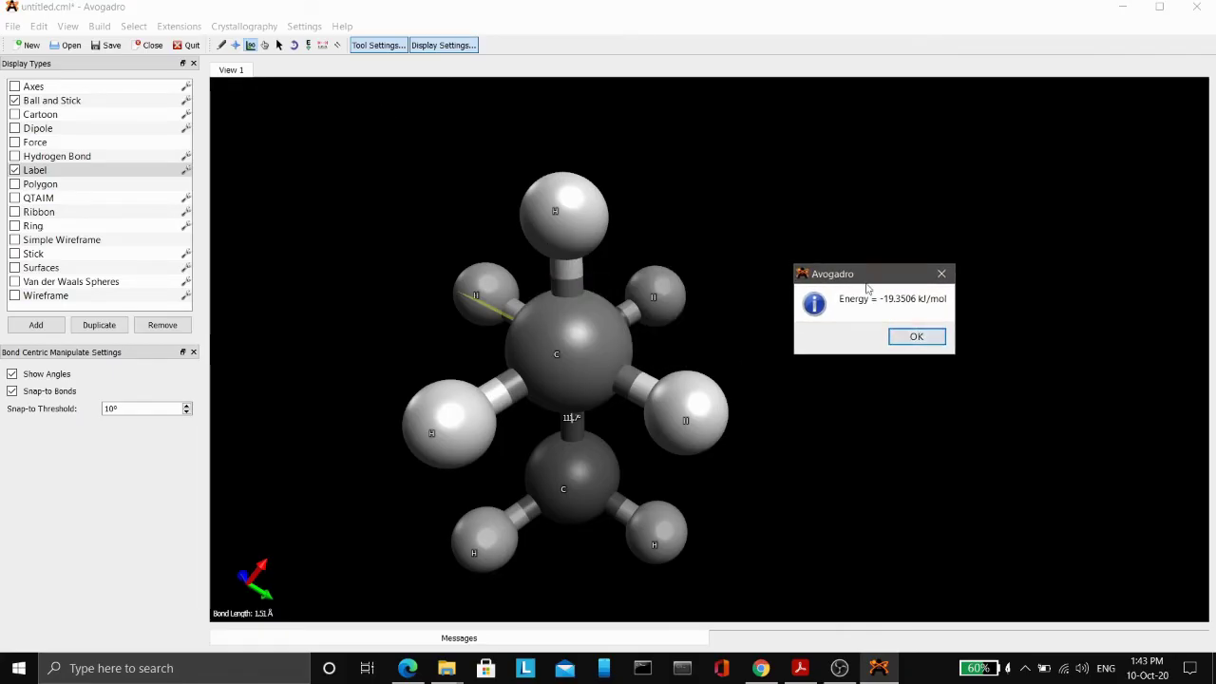
pyautogui.click(915, 337)
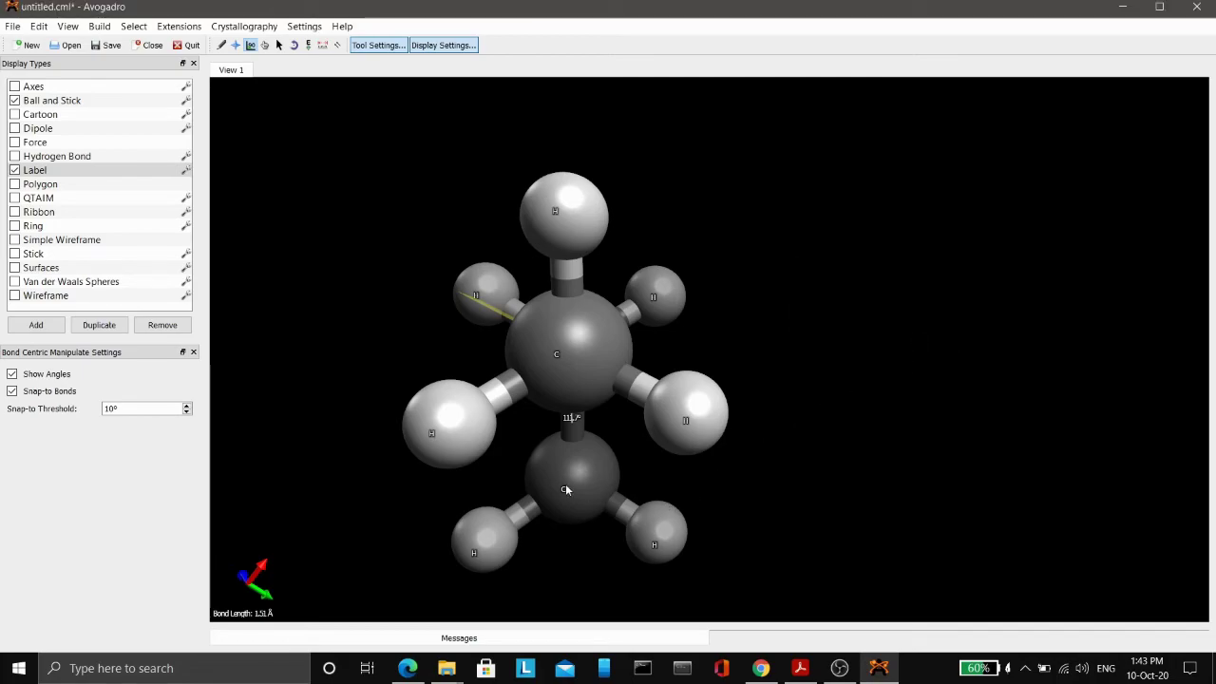
# Rotate the rear methyl group slightly from straight down towards the lower-left front hydrogen, and calculate the energy
pyautogui.click(567, 487)
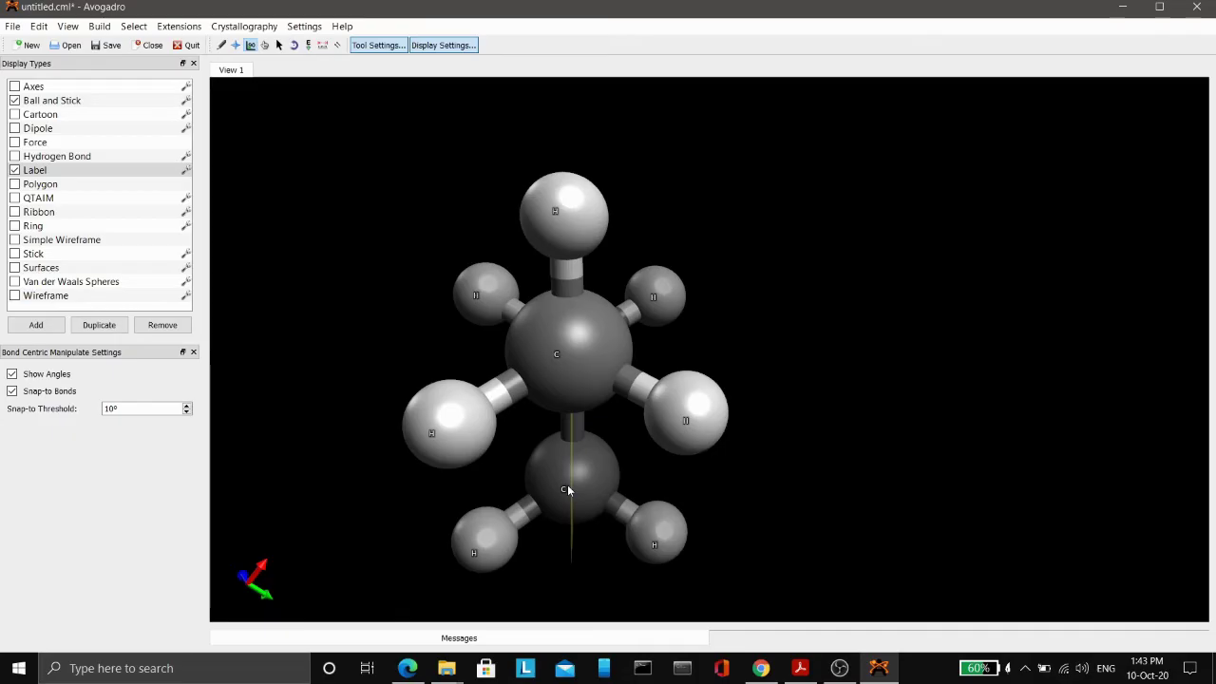
pyautogui.moveTo(567, 486); pyautogui.dragTo(562, 487)
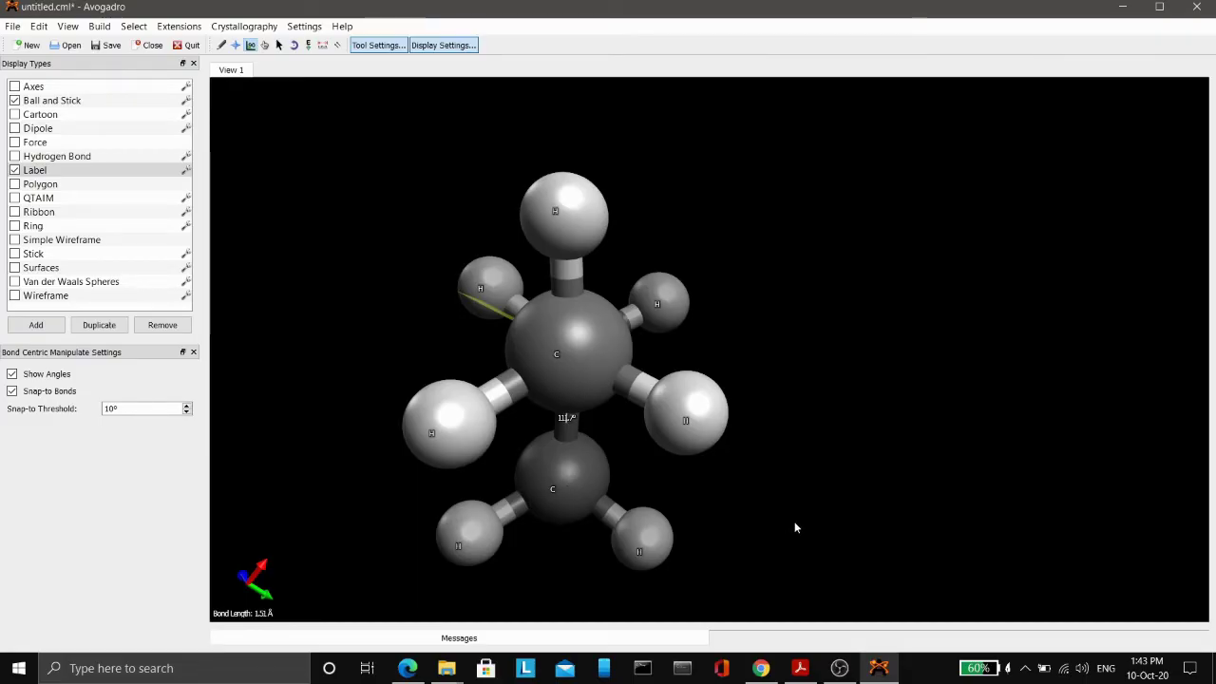
pyautogui.click(179, 25)
pyautogui.moveTo(262, 86)
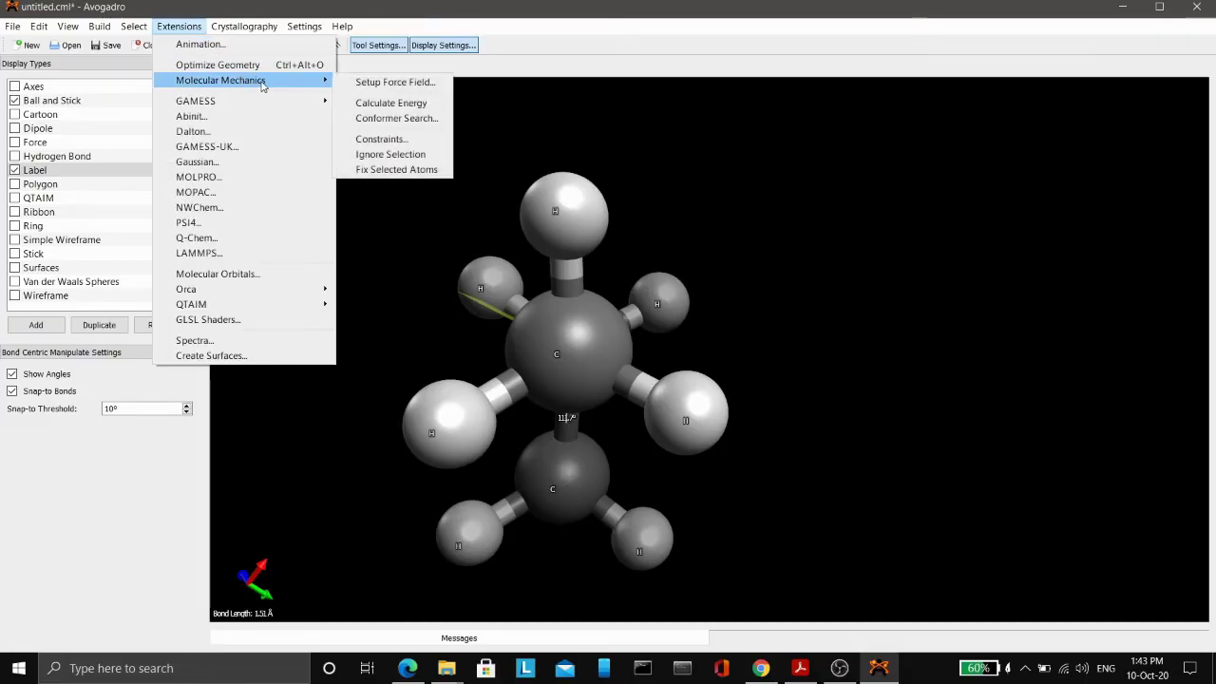
pyautogui.click(381, 104)
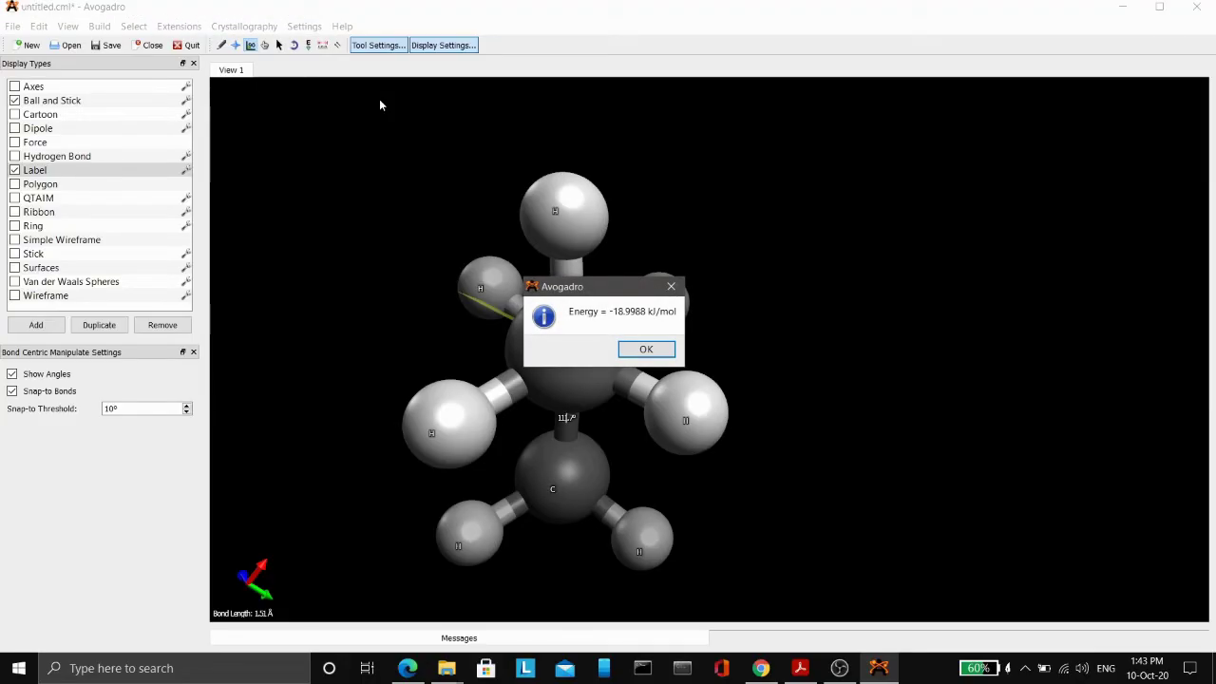
pyautogui.moveTo(600, 288); pyautogui.dragTo(918, 275)
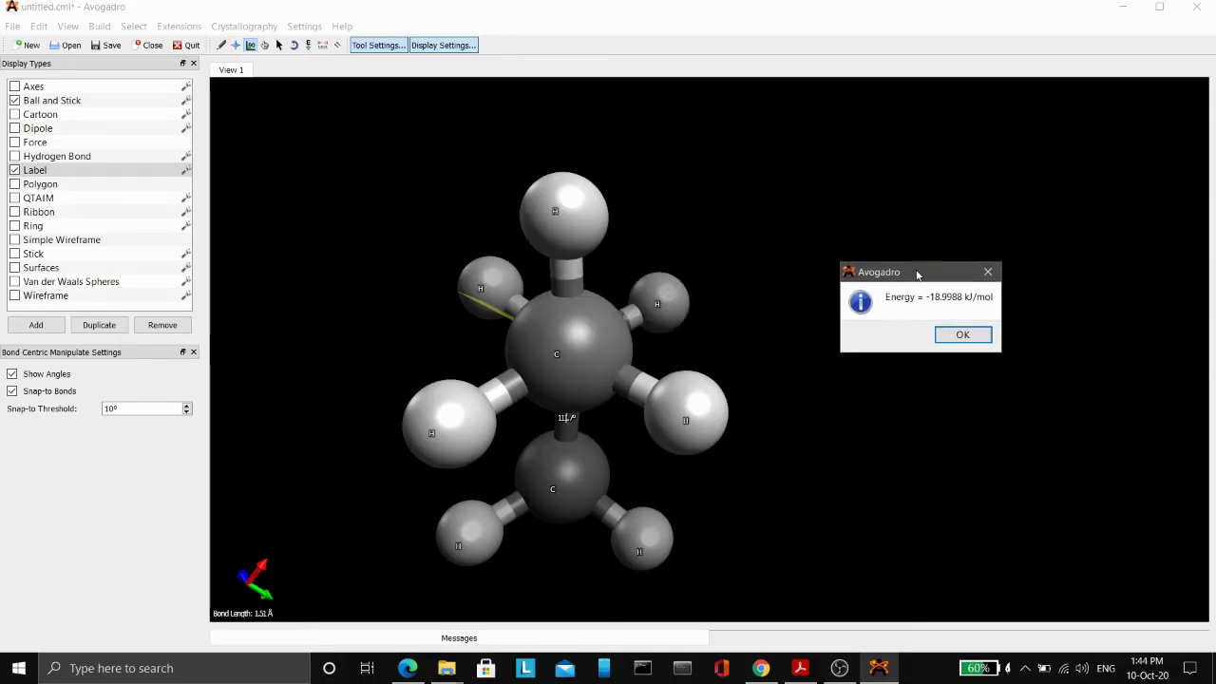
pyautogui.click(963, 335)
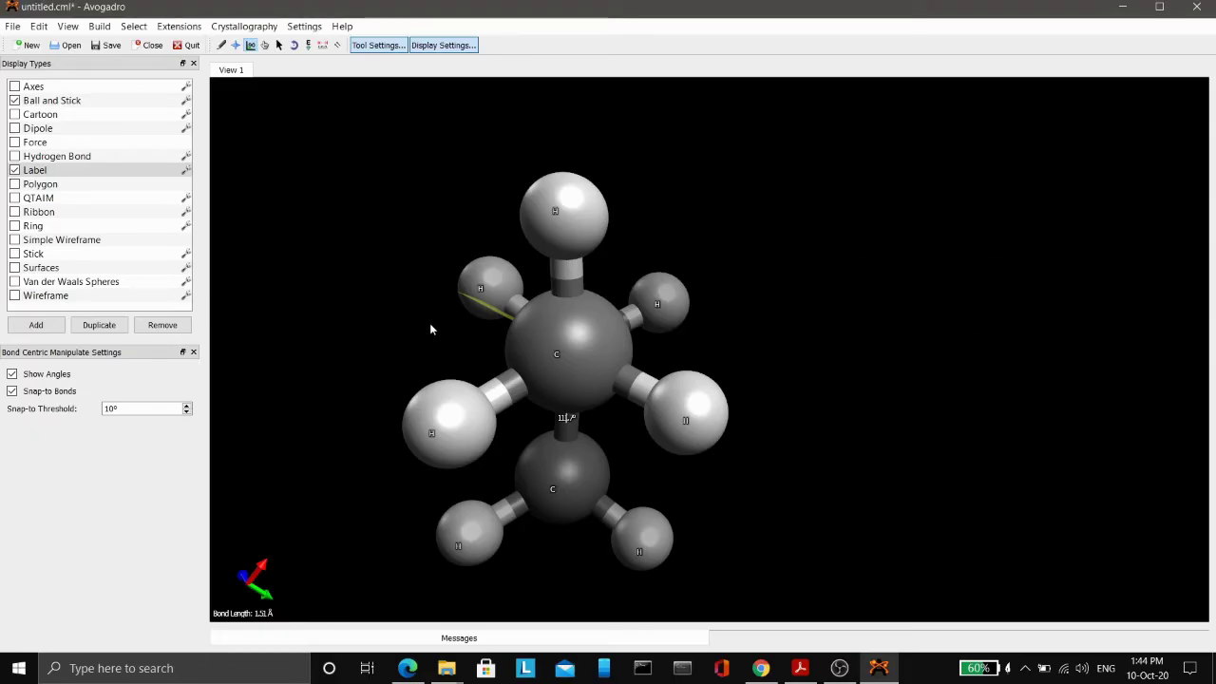
# Rotate the rear methyl group a little further clockwise about the C–C bond, and calculate the energy again
pyautogui.moveTo(576, 481); pyautogui.dragTo(544, 473)
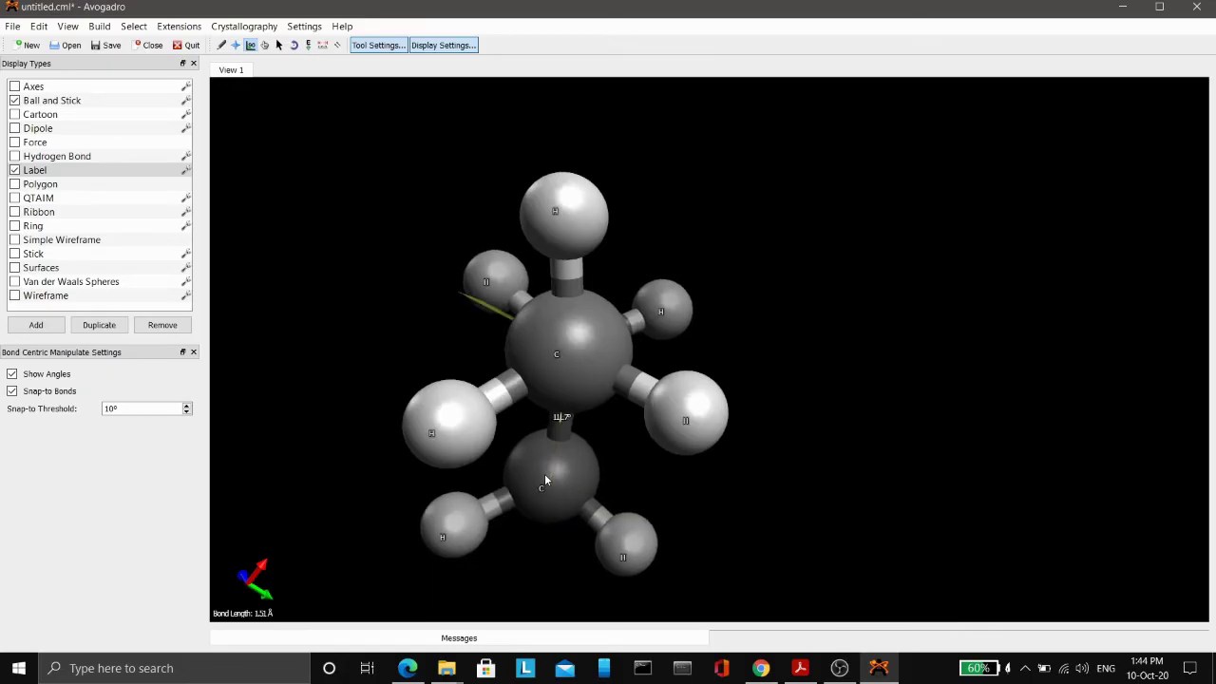
pyautogui.click(178, 25)
pyautogui.moveTo(261, 82)
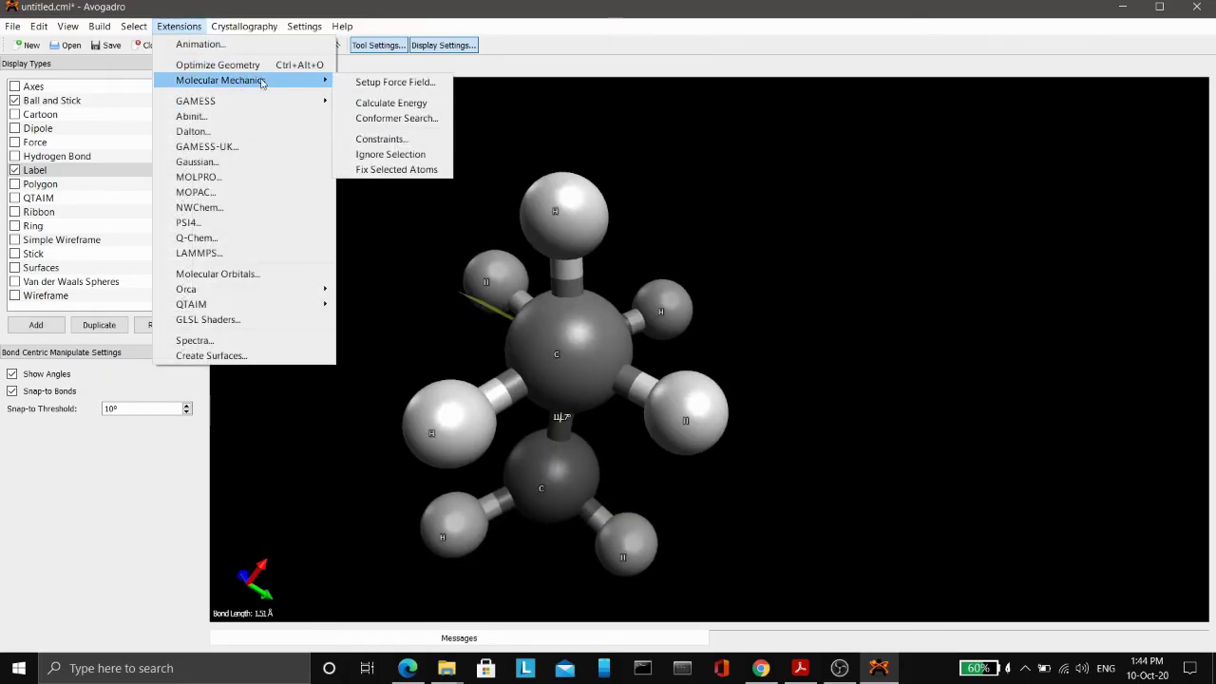
pyautogui.click(380, 103)
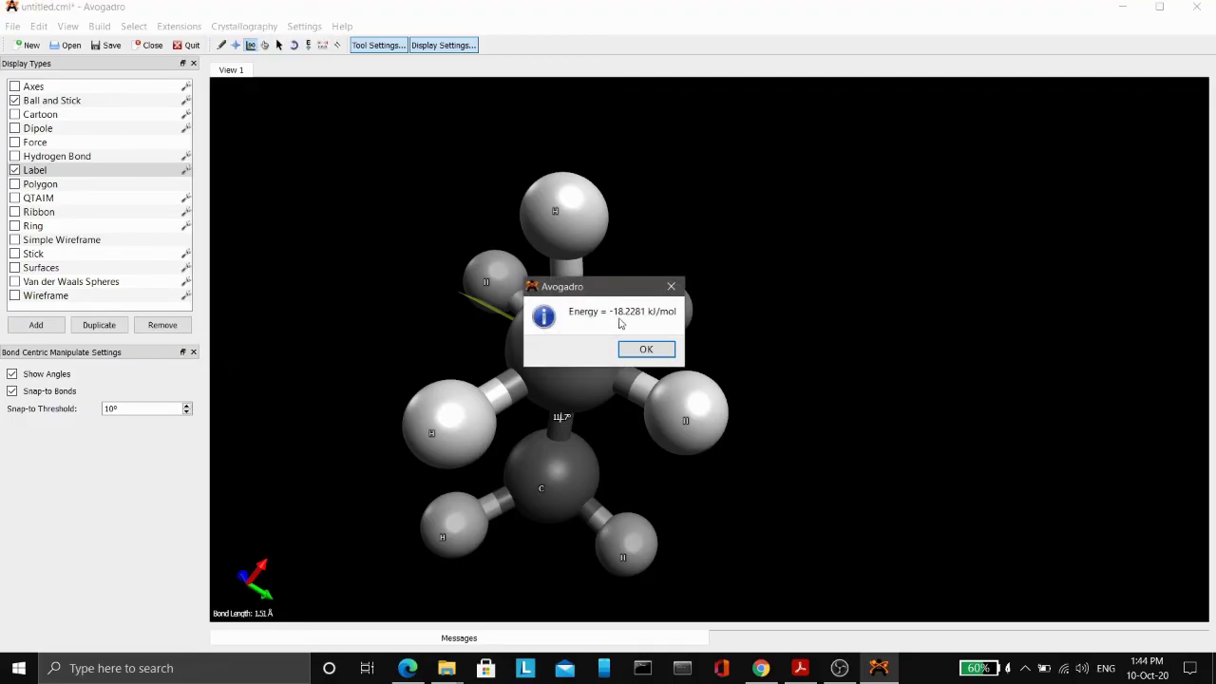
pyautogui.moveTo(623, 291); pyautogui.dragTo(896, 300)
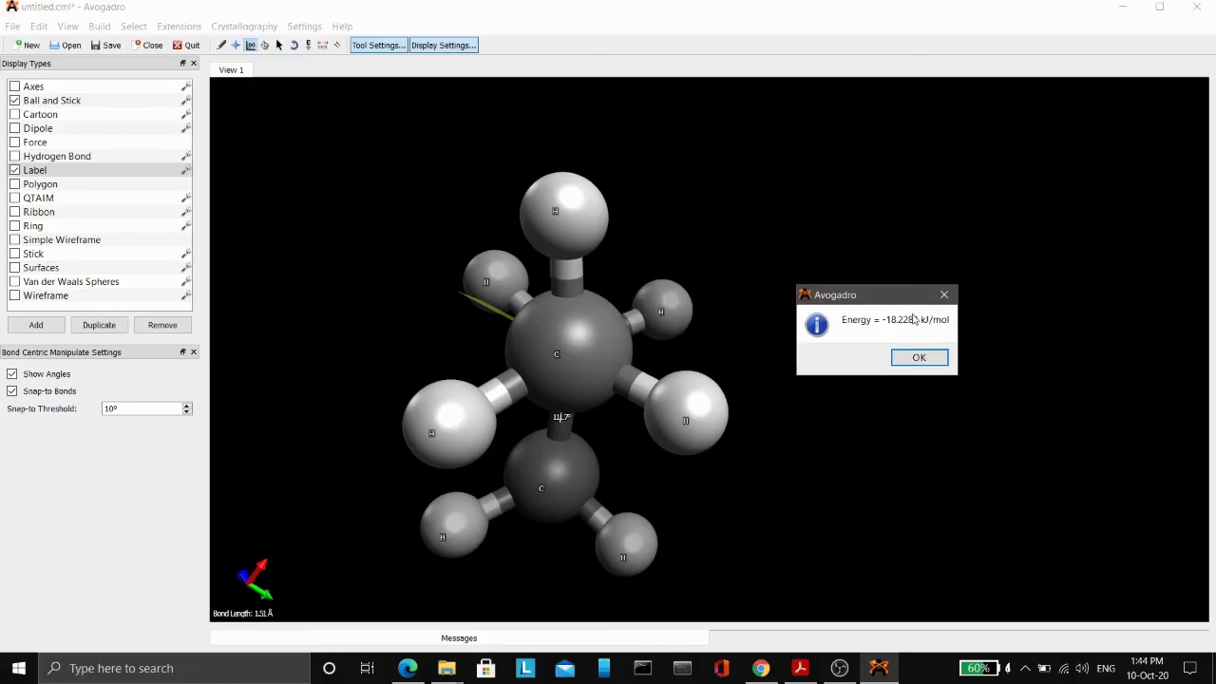
pyautogui.click(940, 357)
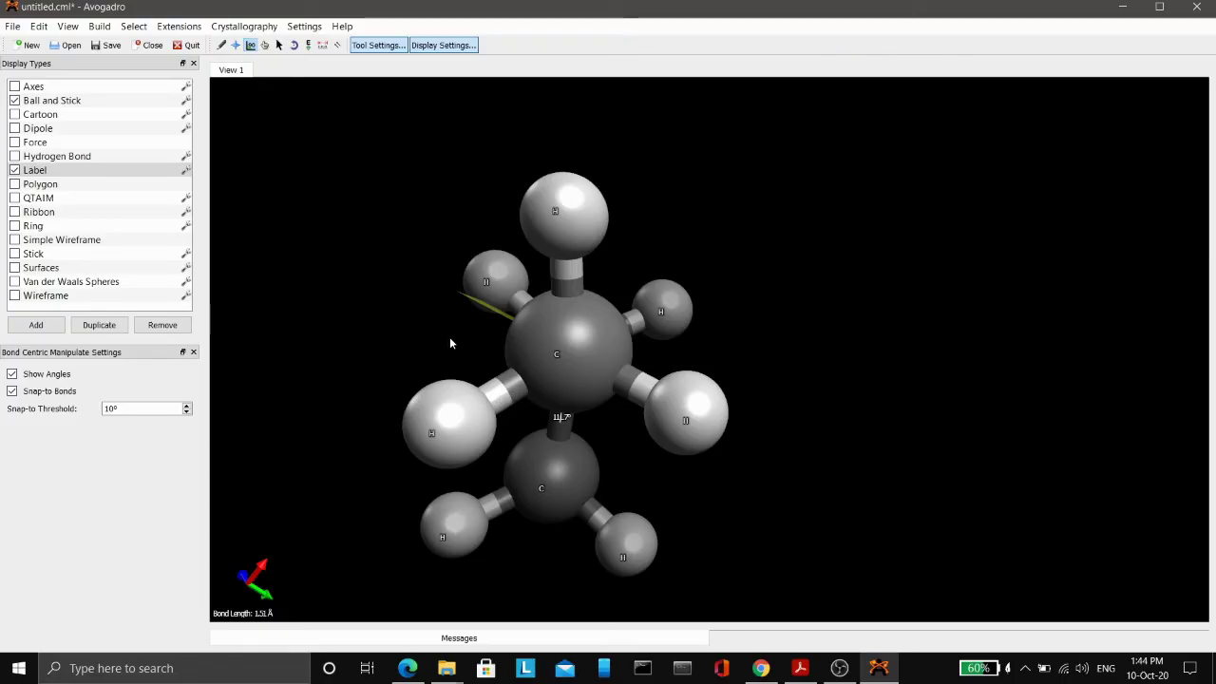
# Turn the rear group clockwise until its methyl partly overlaps the lower-left front hydrogen and its upper-left hydrogen nears the top one, then calculate the energy
pyautogui.click(482, 277)
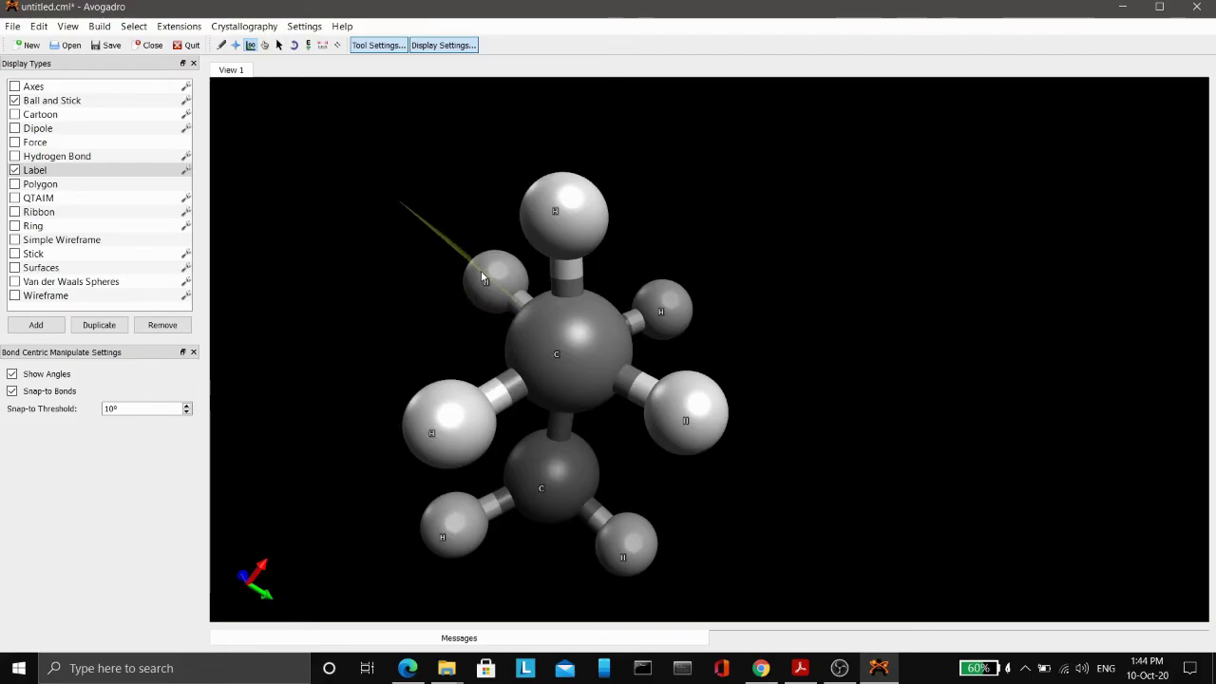
pyautogui.moveTo(482, 277)
pyautogui.mouseDown()
pyautogui.moveTo(501, 259)
pyautogui.moveTo(475, 280)
pyautogui.mouseUp()
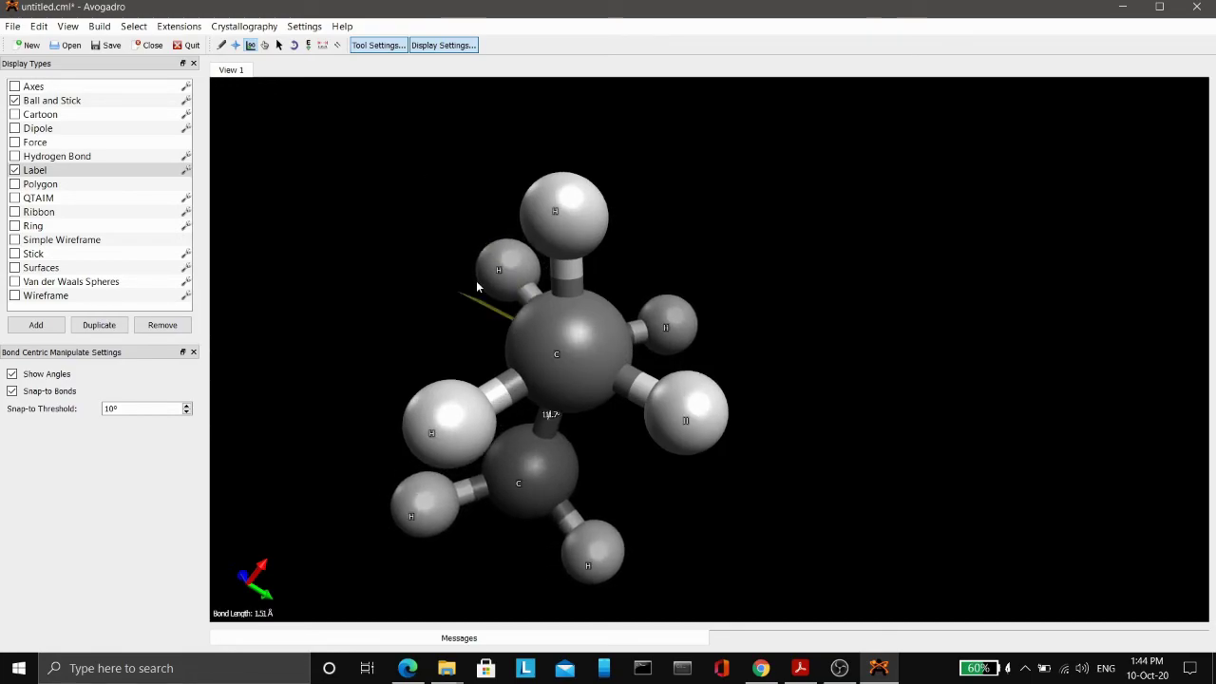
pyautogui.click(179, 26)
pyautogui.moveTo(254, 84)
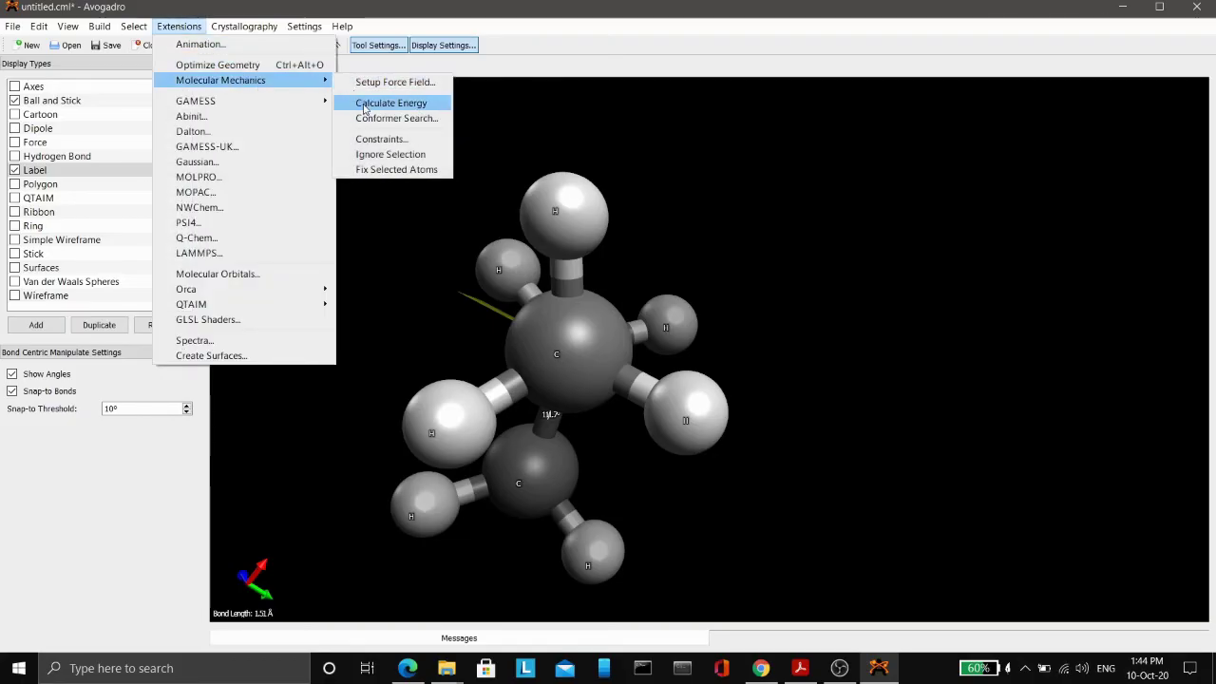
pyautogui.click(363, 105)
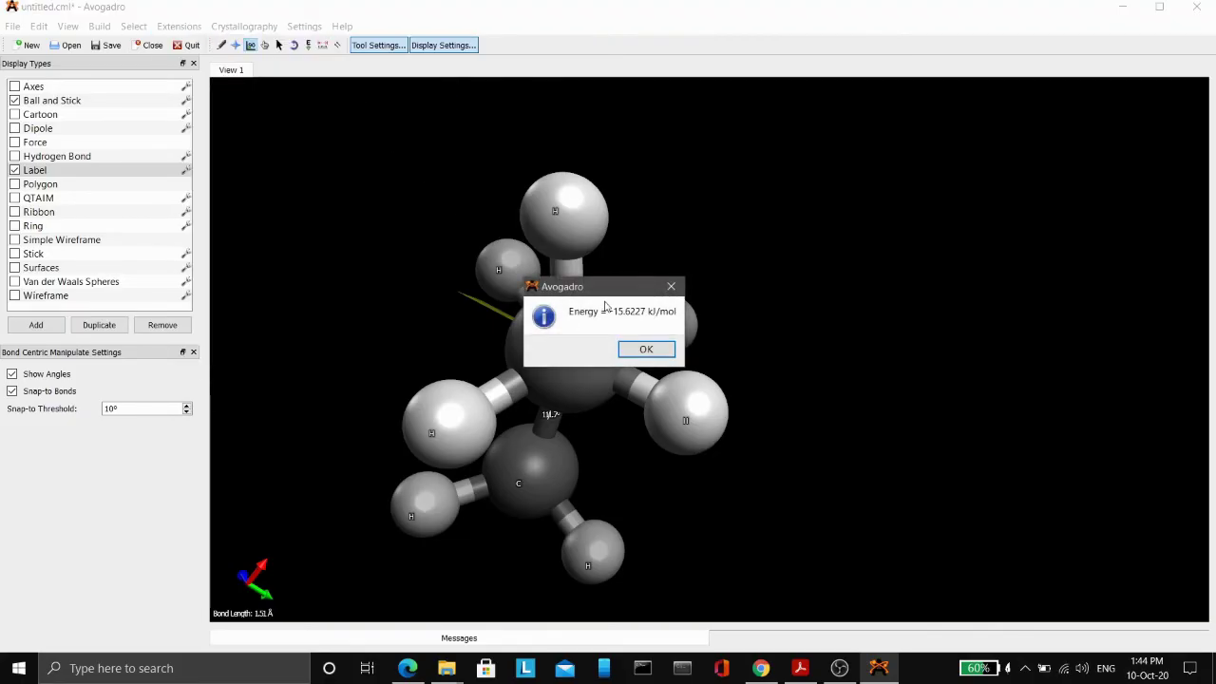
pyautogui.moveTo(632, 287); pyautogui.dragTo(860, 236)
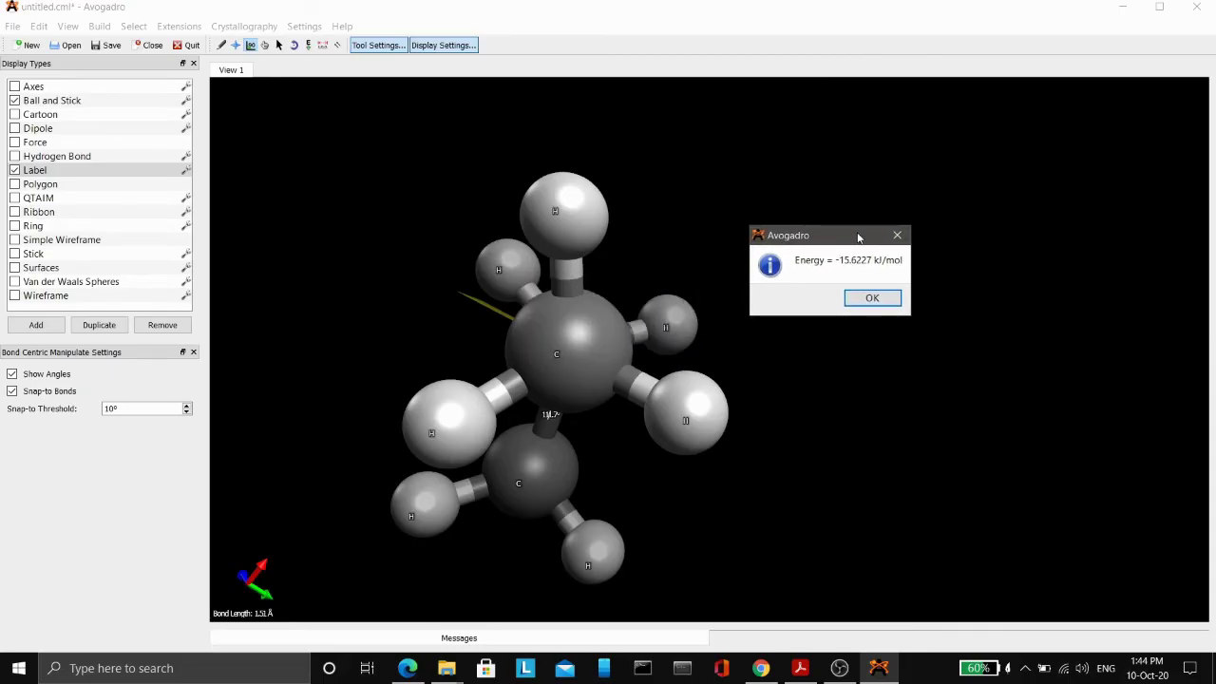
pyautogui.click(872, 298)
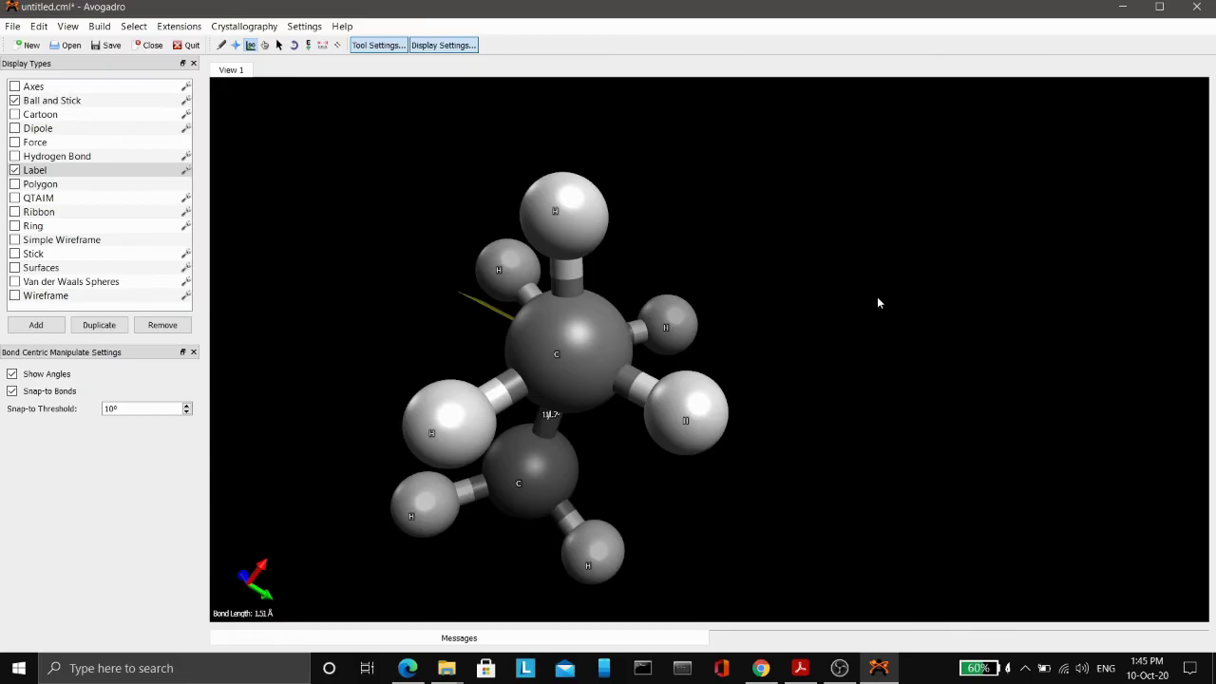
# Examine the partly rotated propane from the side, with the angles around the selected C–C bond in view
pyautogui.press('Left')
pyautogui.press('Left')
pyautogui.press('Left')
pyautogui.press('Left')
pyautogui.press('Left')
pyautogui.press('Left')
pyautogui.press('Left')
pyautogui.press('Left')
pyautogui.press('Left')
pyautogui.press('Left')
pyautogui.press('Left')
pyautogui.press('Left')
pyautogui.press('Left')
pyautogui.press('Left')
pyautogui.press('Left')
pyautogui.press('Left')
pyautogui.press('Left')
pyautogui.press('Left')
pyautogui.press('Left')
pyautogui.press('Left')
pyautogui.press('Left')
pyautogui.press('Left')
pyautogui.press('Left')
pyautogui.press('Left')
pyautogui.press('Left')
pyautogui.press('Left')
pyautogui.press('Left')
pyautogui.press('Left')
pyautogui.press('Left')
pyautogui.press('Left')
pyautogui.press('Left')
pyautogui.press('Left')
pyautogui.press('Left')
pyautogui.press('Left')
pyautogui.press('Left')
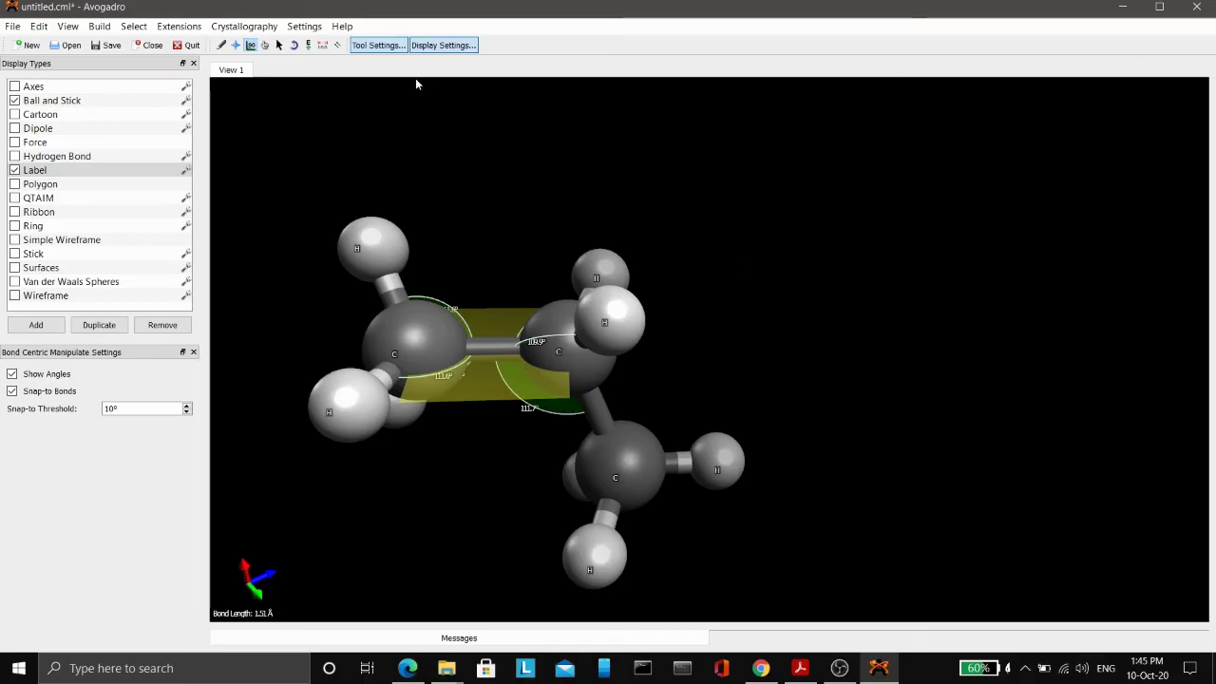
# Reposition the propane nearer the middle of the view with the Navigate tool, and reactivate Bond Centric Manipulation
pyautogui.click(236, 46)
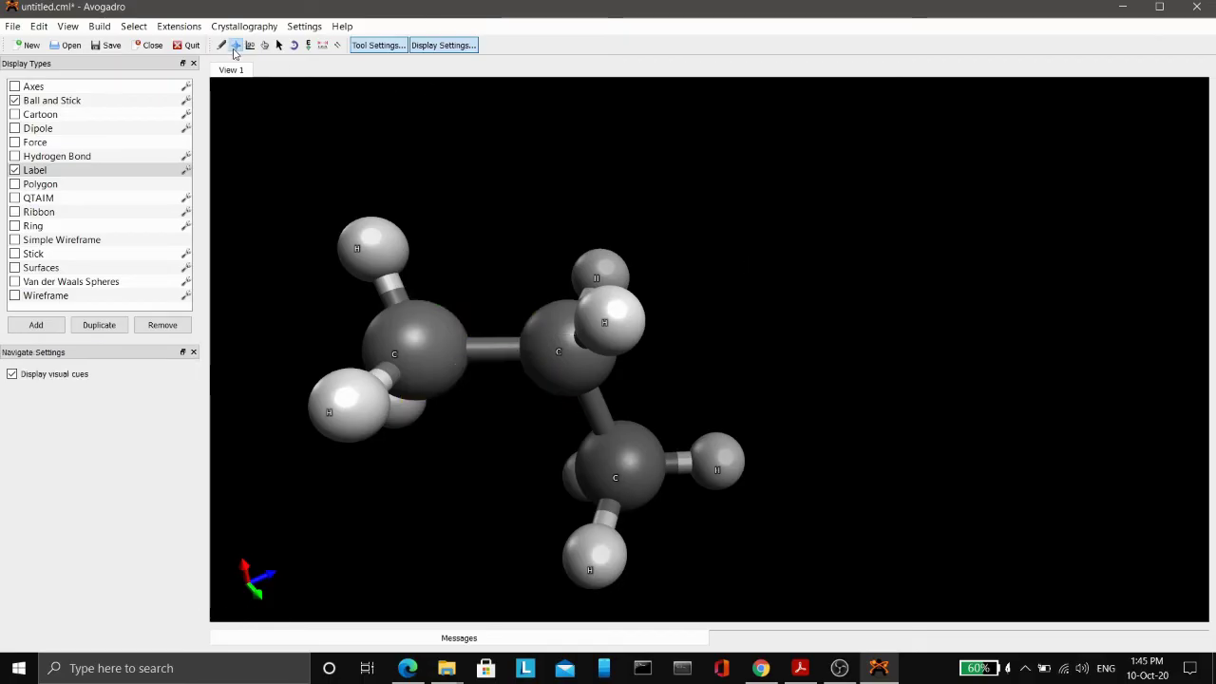
pyautogui.moveTo(361, 162); pyautogui.dragTo(549, 168)
pyautogui.moveTo(858, 339); pyautogui.dragTo(651, 352)
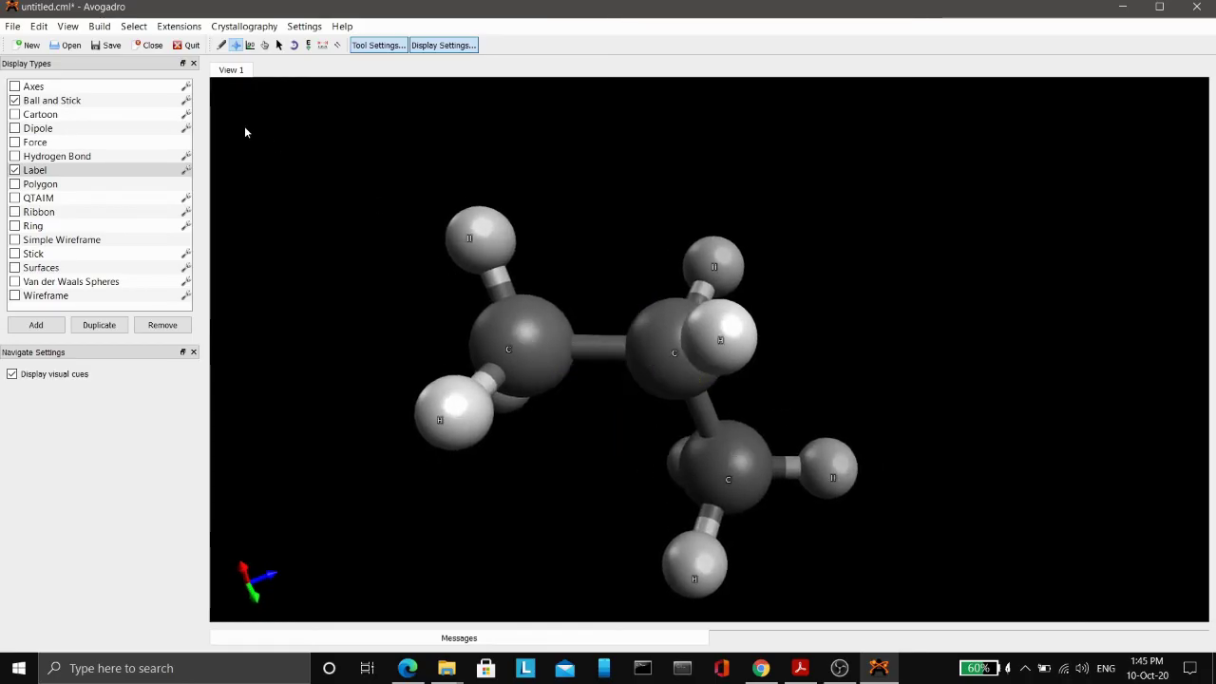
pyautogui.click(251, 46)
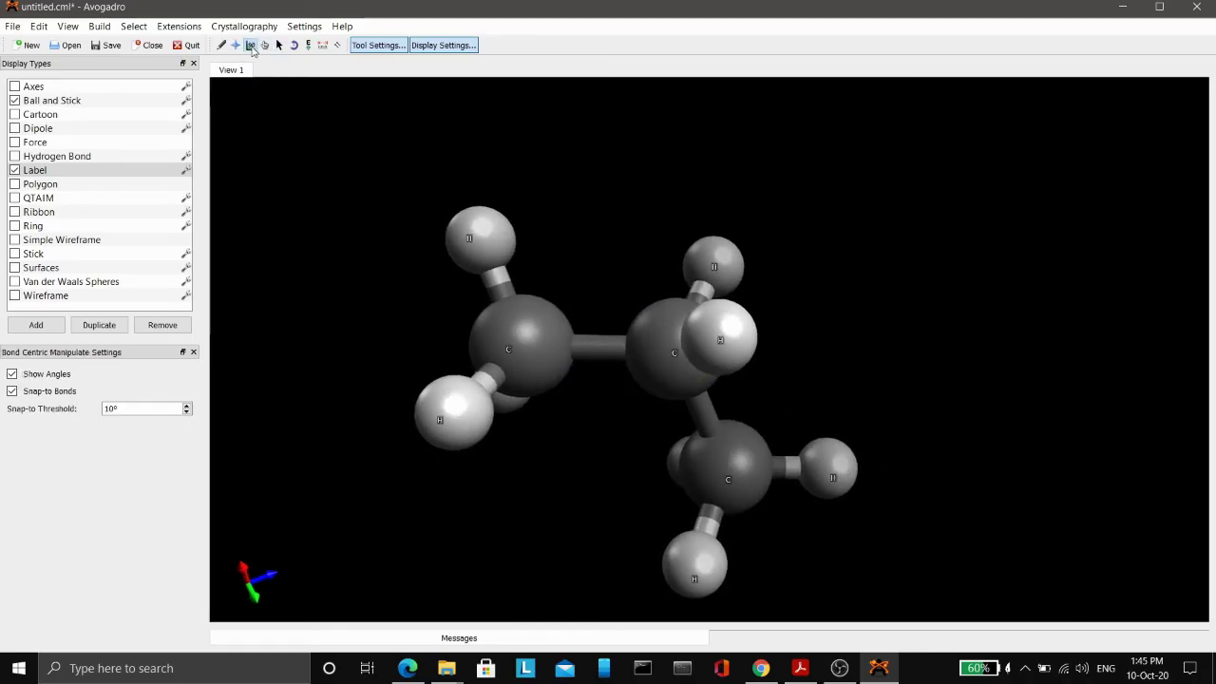
# Select the central C–C bond, view along it, and rotate the rear group until its methyl points straight down between the front lower hydrogens
pyautogui.click(599, 339)
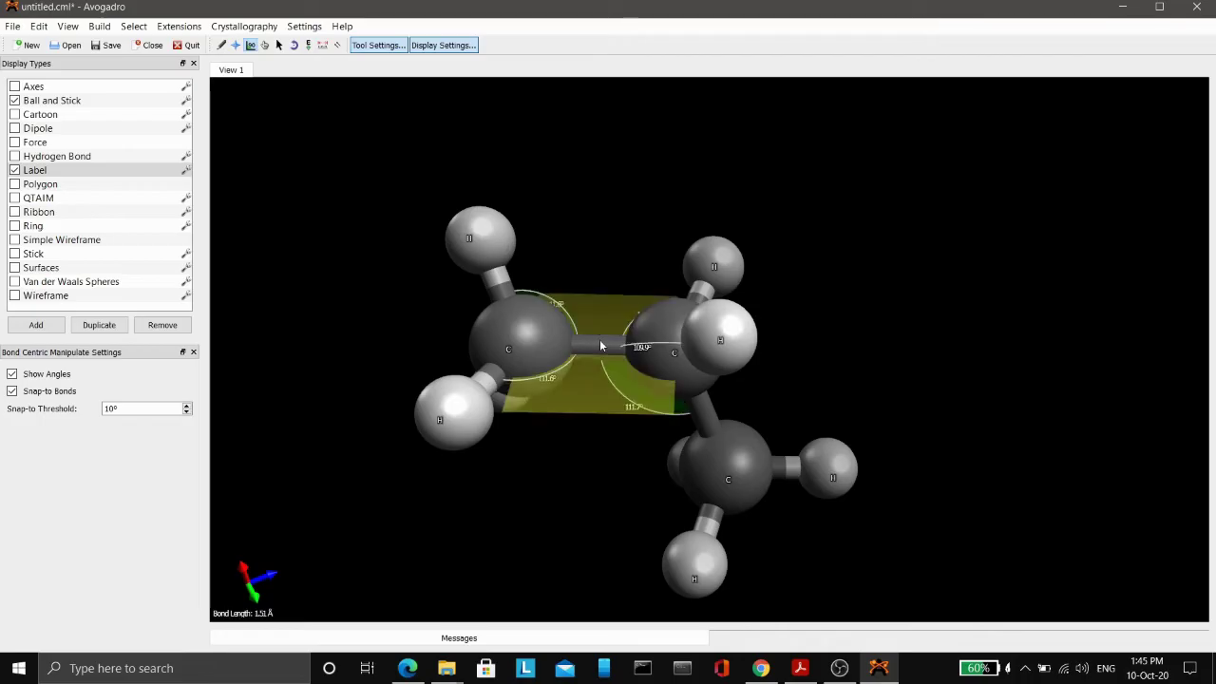
pyautogui.press('Right')
pyautogui.press('Right')
pyautogui.press('Right')
pyautogui.press('Right')
pyautogui.press('Right')
pyautogui.press('Right')
pyautogui.press('Right')
pyautogui.press('Right')
pyautogui.press('Right')
pyautogui.press('Right')
pyautogui.press('Right')
pyautogui.press('Right')
pyautogui.press('Right')
pyautogui.press('Right')
pyautogui.press('Right')
pyautogui.press('Right')
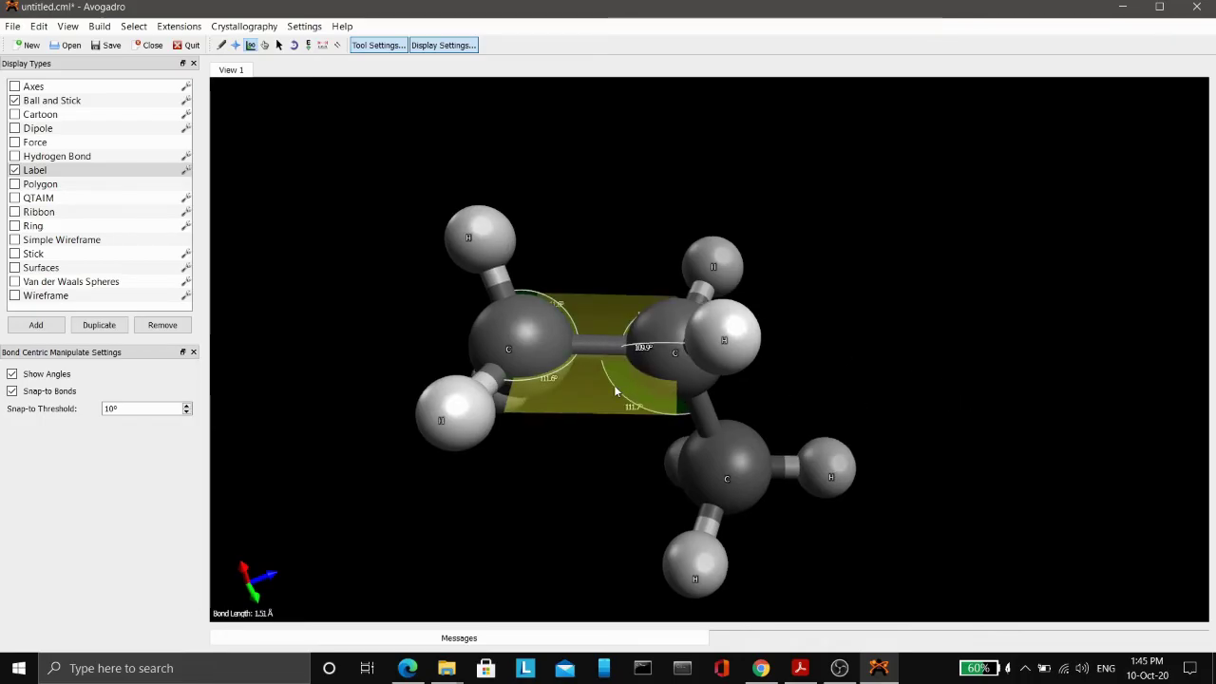
pyautogui.press('Right')
pyautogui.press('Right')
pyautogui.press('Right')
pyautogui.press('Right')
pyautogui.press('Right')
pyautogui.press('Right')
pyautogui.press('Right')
pyautogui.press('Right')
pyautogui.press('Right')
pyautogui.press('Right')
pyautogui.press('Right')
pyautogui.press('Right')
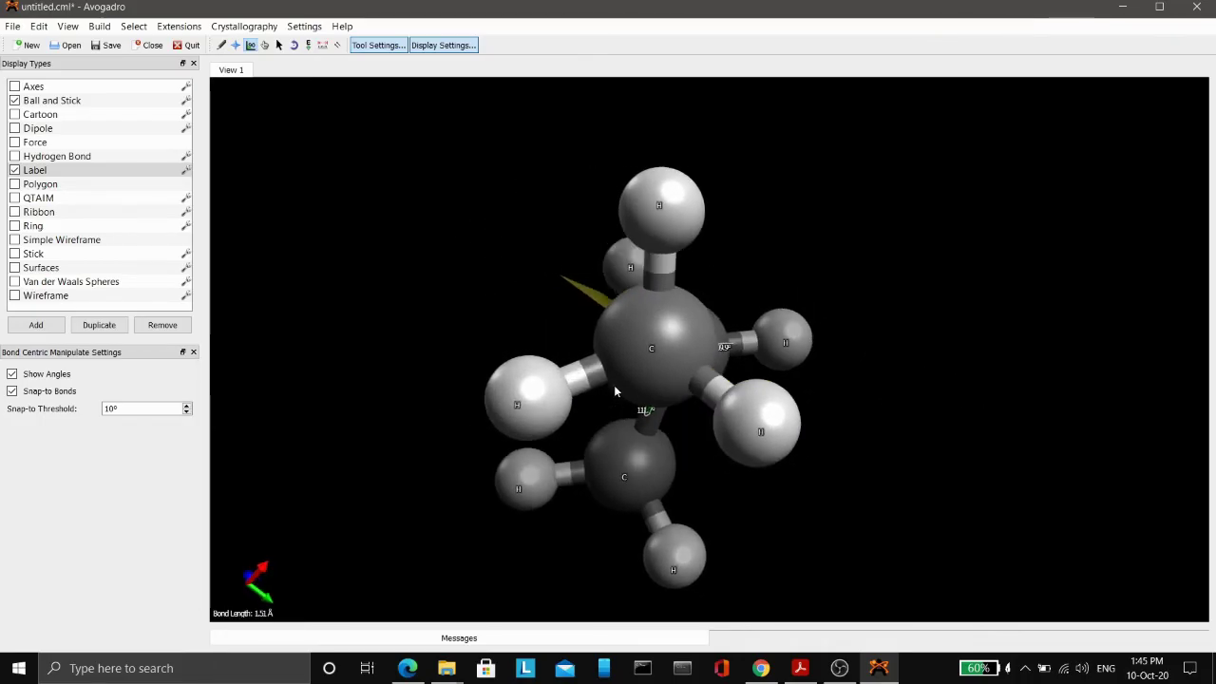
pyautogui.click(615, 477)
pyautogui.moveTo(614, 476); pyautogui.dragTo(631, 478)
pyautogui.press('Right')
pyautogui.press('Right')
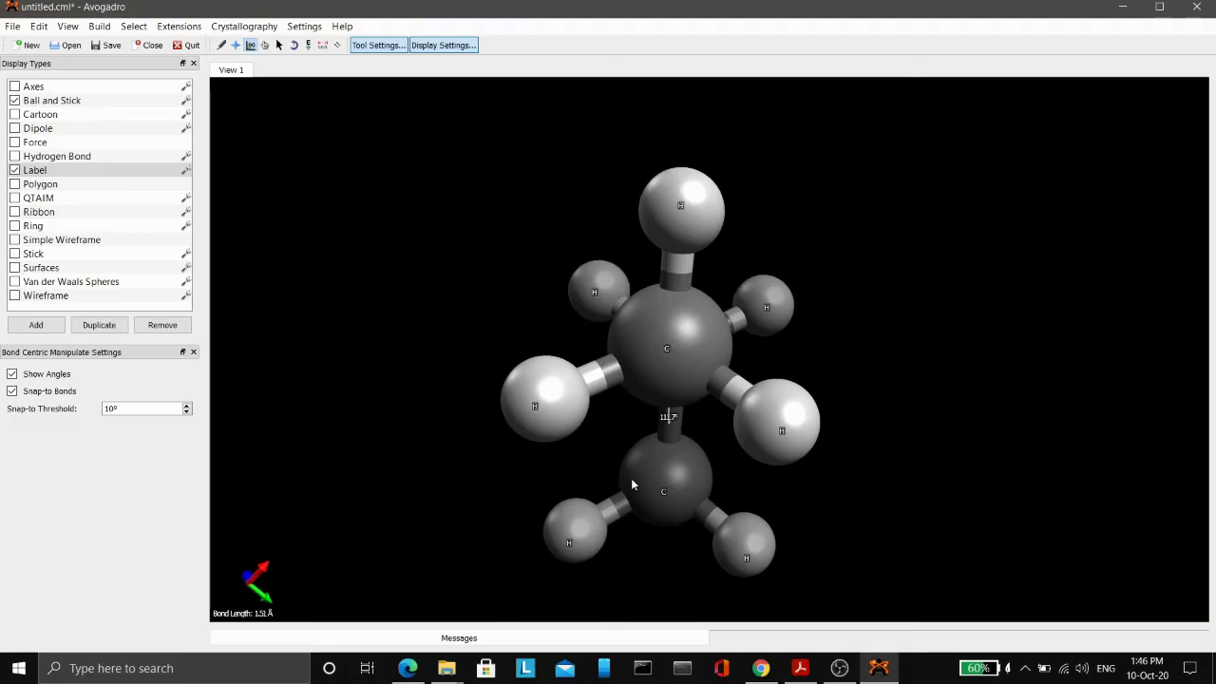
# Examine the staggered propane from the side and end-on along the selected C–C bond
pyautogui.press('Down')
pyautogui.press('Down')
pyautogui.press('Left')
pyautogui.press('Right')
pyautogui.press('Up')
pyautogui.press('Left')
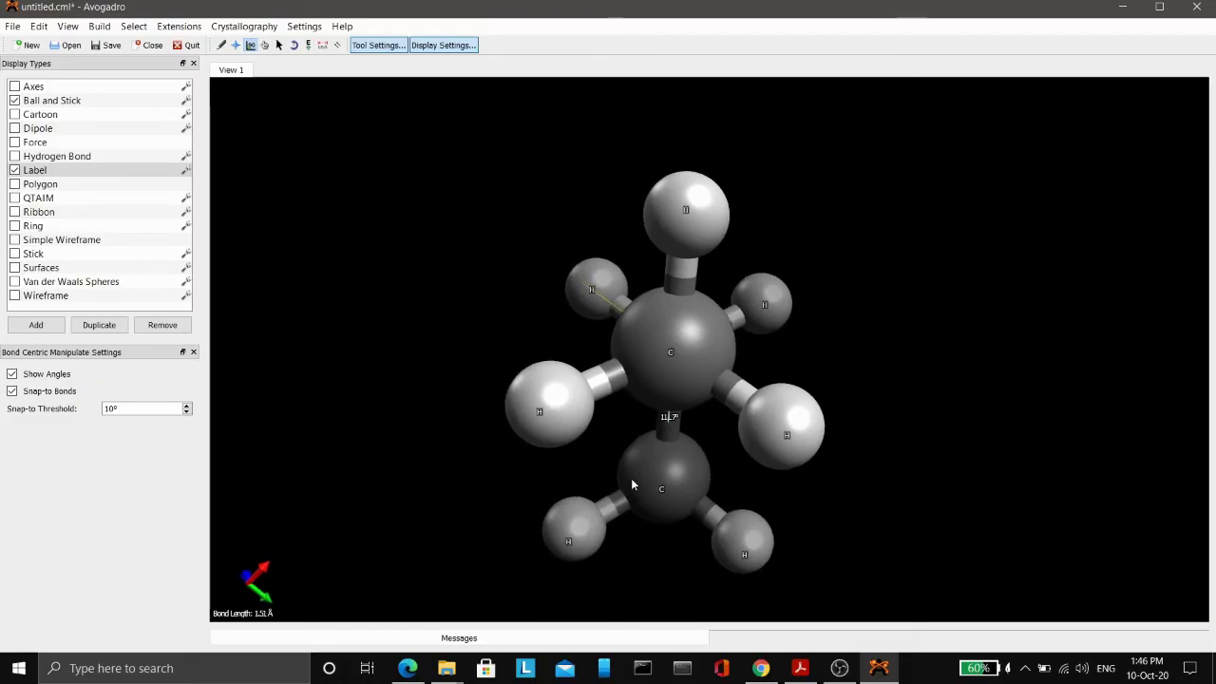
pyautogui.press('Left')
pyautogui.press('Left')
pyautogui.press('Left')
pyautogui.press('Left')
pyautogui.press('Left')
pyautogui.press('Left')
pyautogui.press('Left')
pyautogui.press('Left')
pyautogui.press('Left')
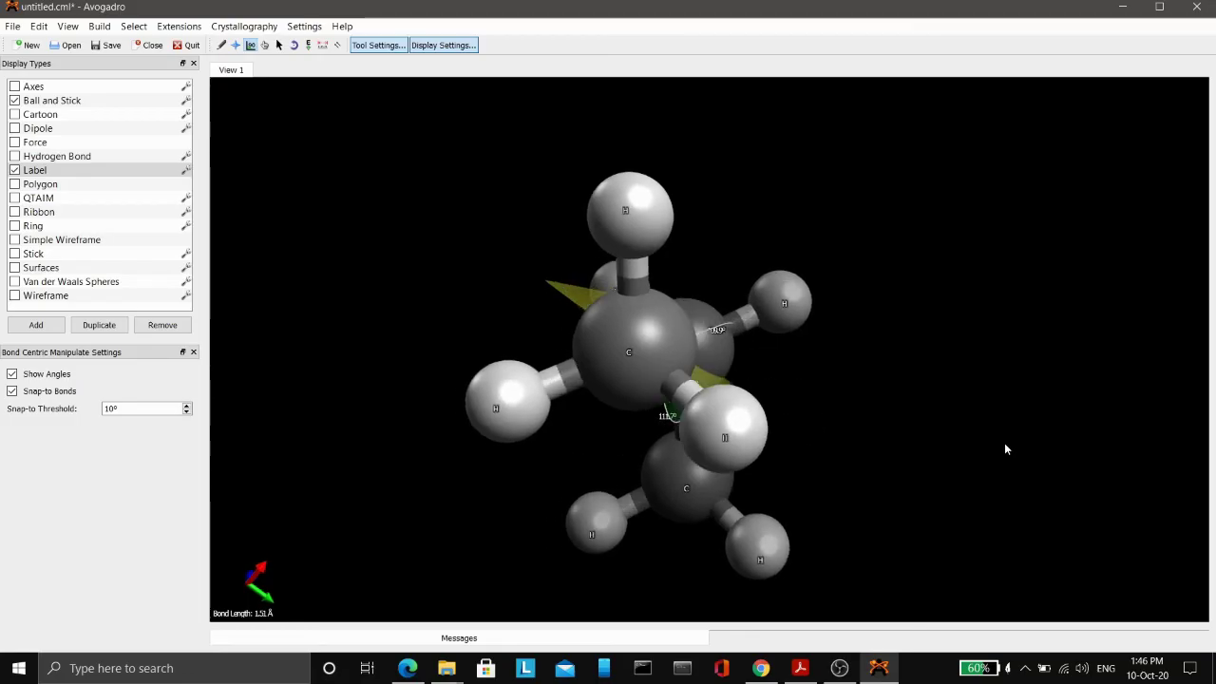
pyautogui.press('Left')
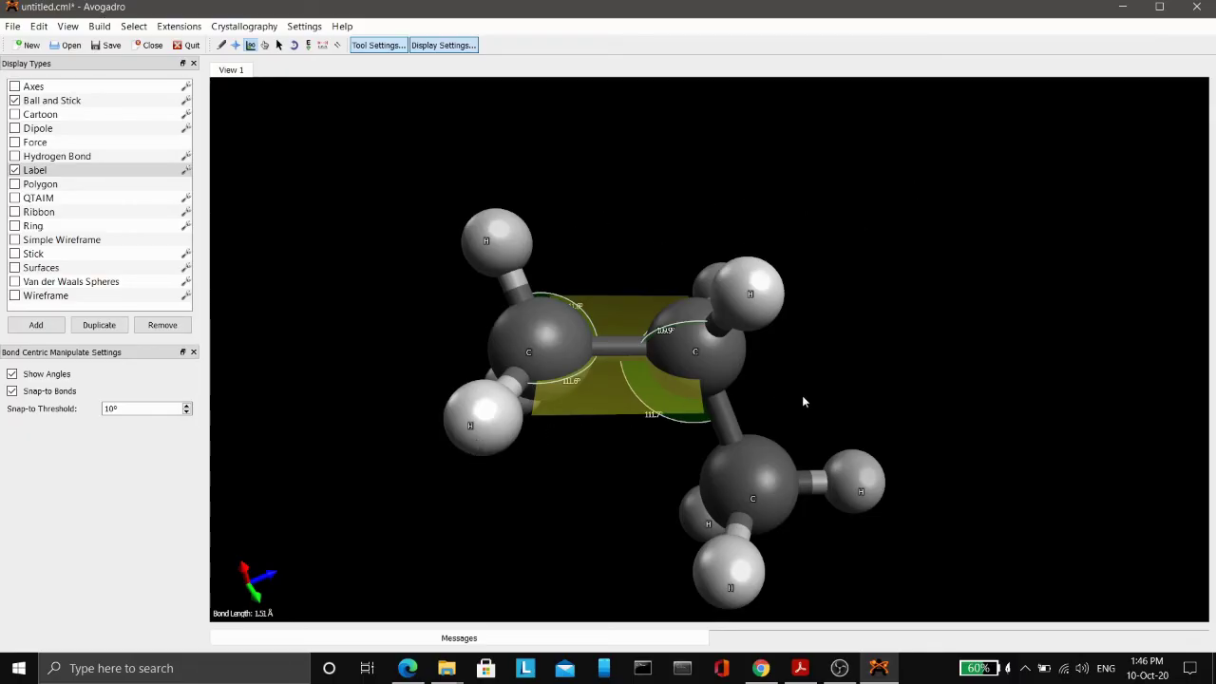
pyautogui.press('Right')
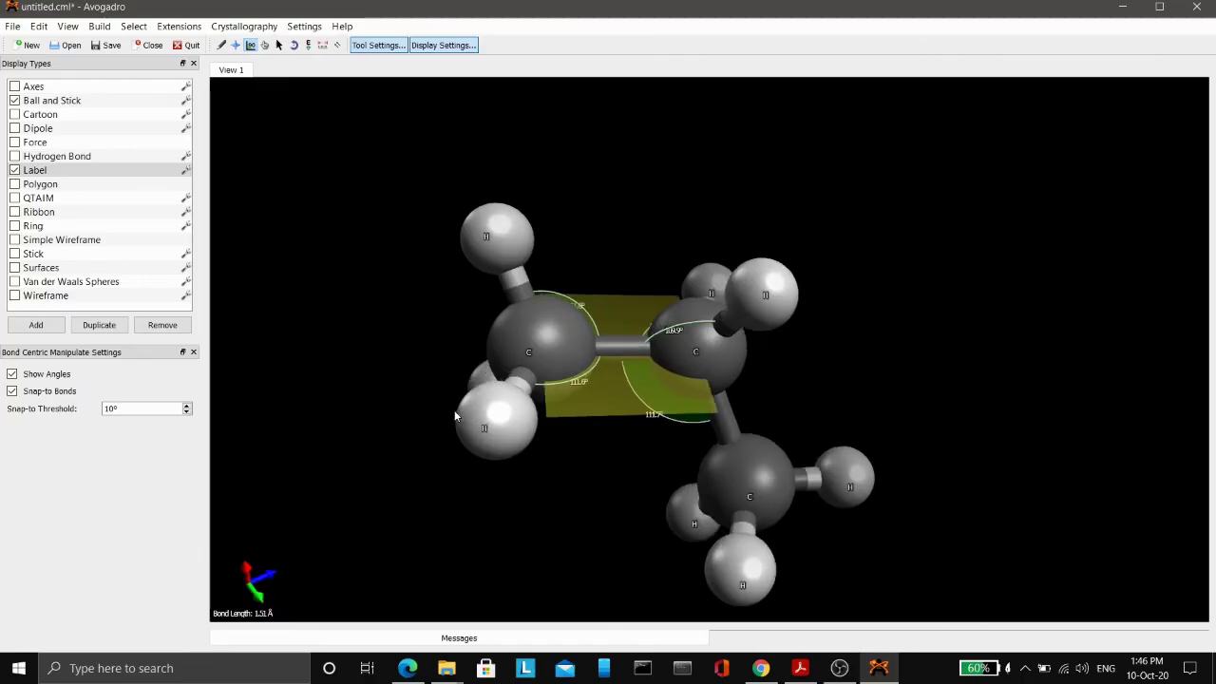
pyautogui.press('Right')
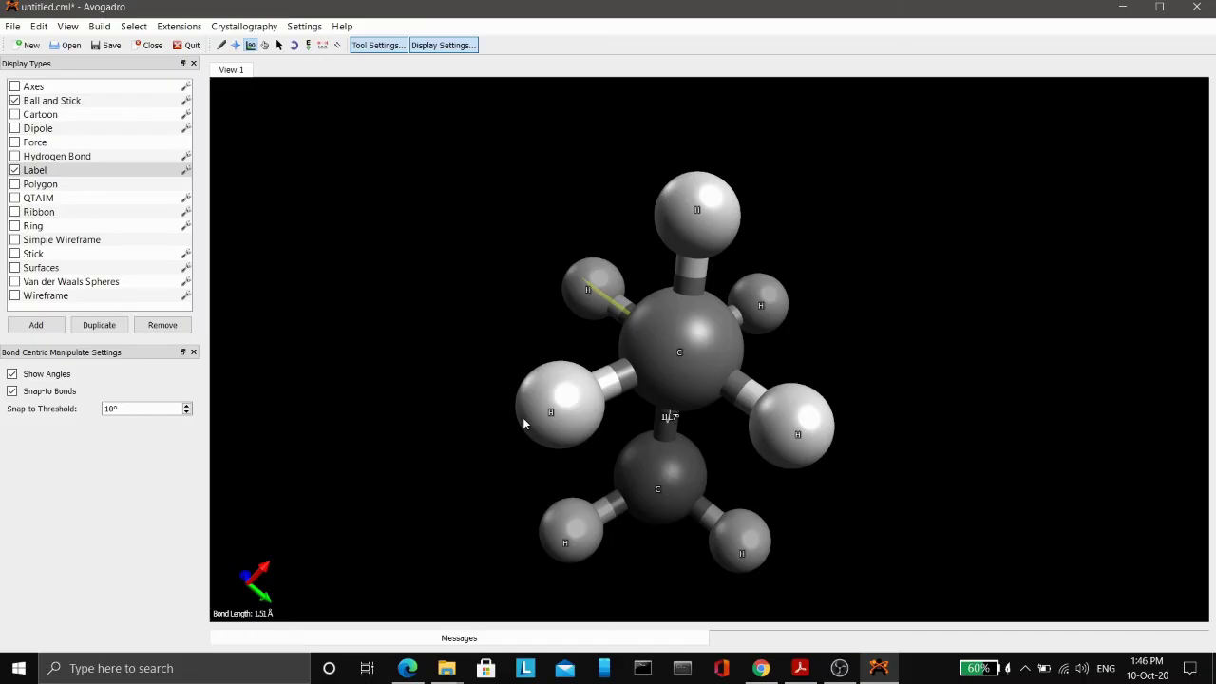
pyautogui.press('Left')
pyautogui.press('Left')
pyautogui.press('Left')
pyautogui.press('Up')
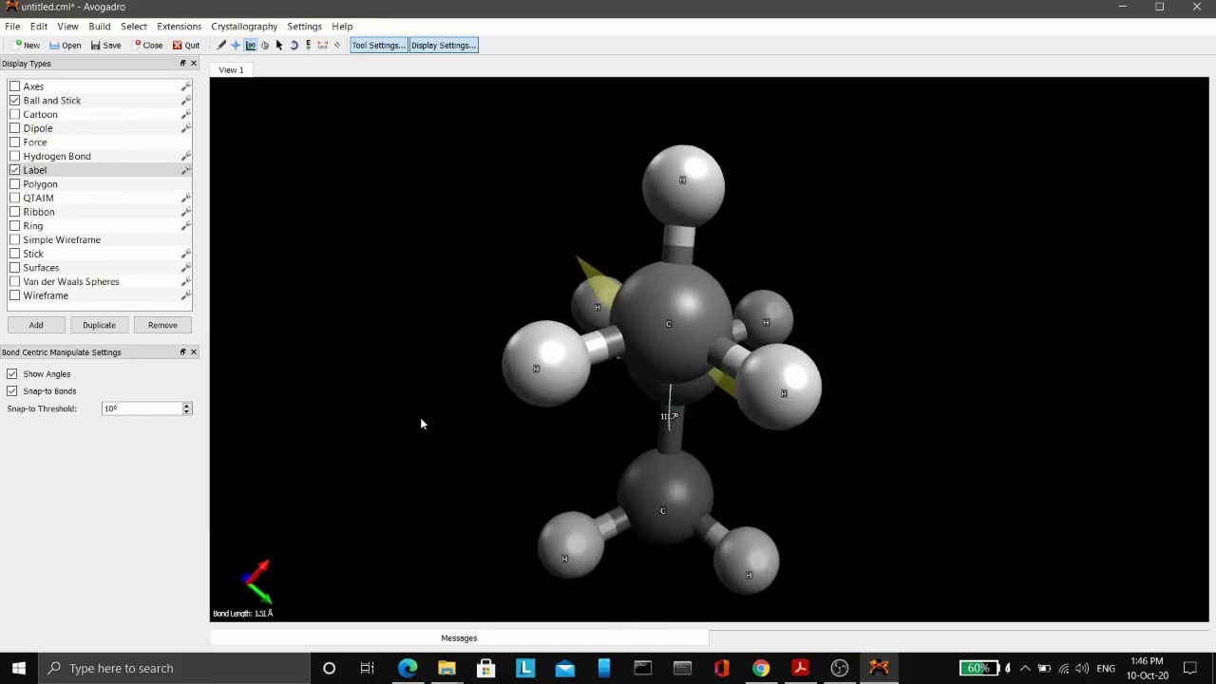
pyautogui.press('Up')
pyautogui.press('Right')
pyautogui.press('Right')
pyautogui.press('Down')
pyautogui.press('Down')
pyautogui.press('Left')
pyautogui.press('Left')
pyautogui.press('Left')
pyautogui.press('Left')
pyautogui.press('Left')
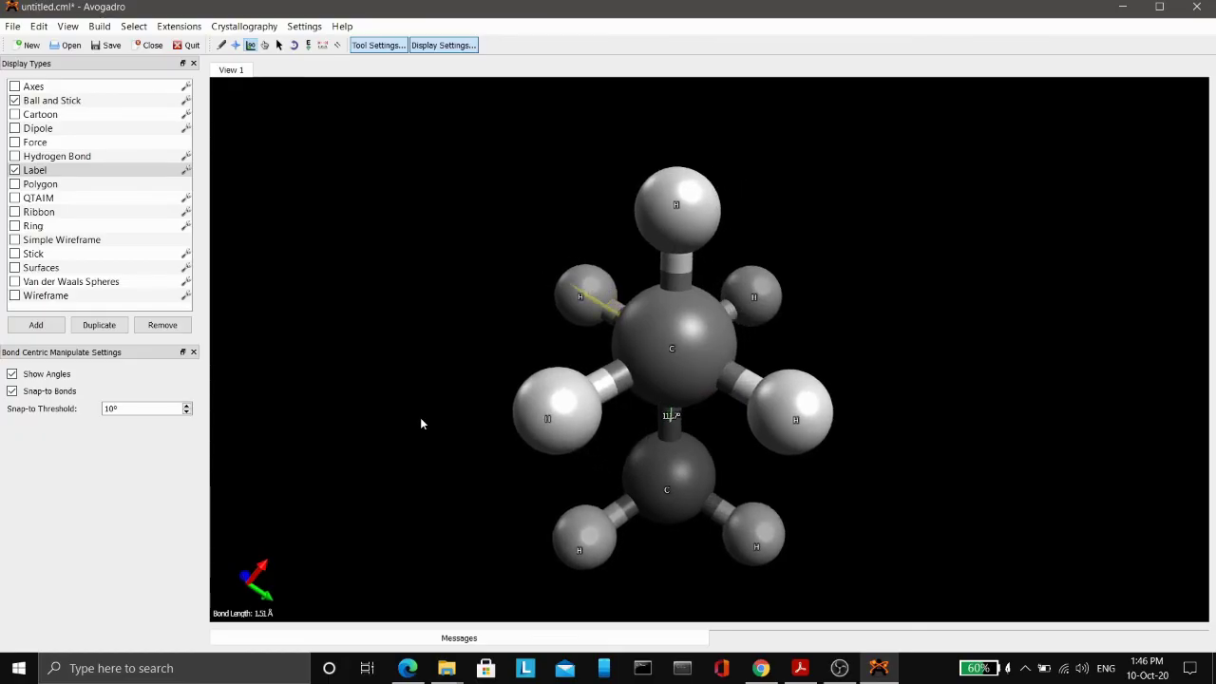
# Calculate the energy of the staggered propane conformation
pyautogui.click(179, 26)
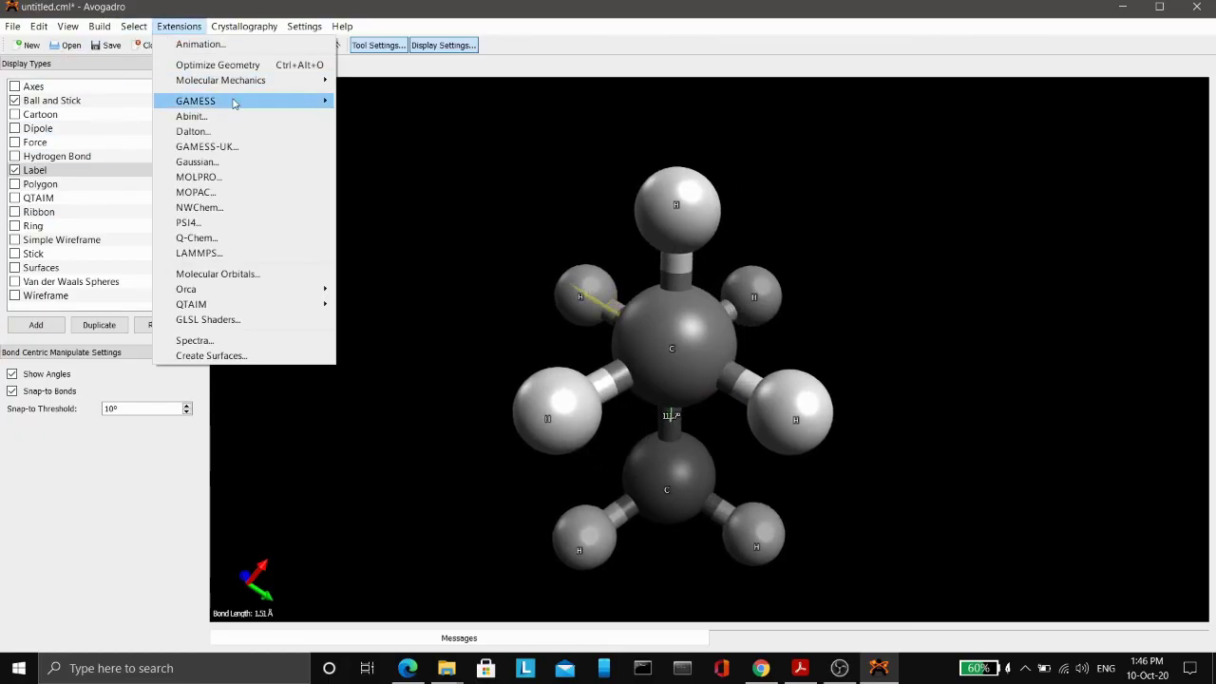
pyautogui.moveTo(251, 81)
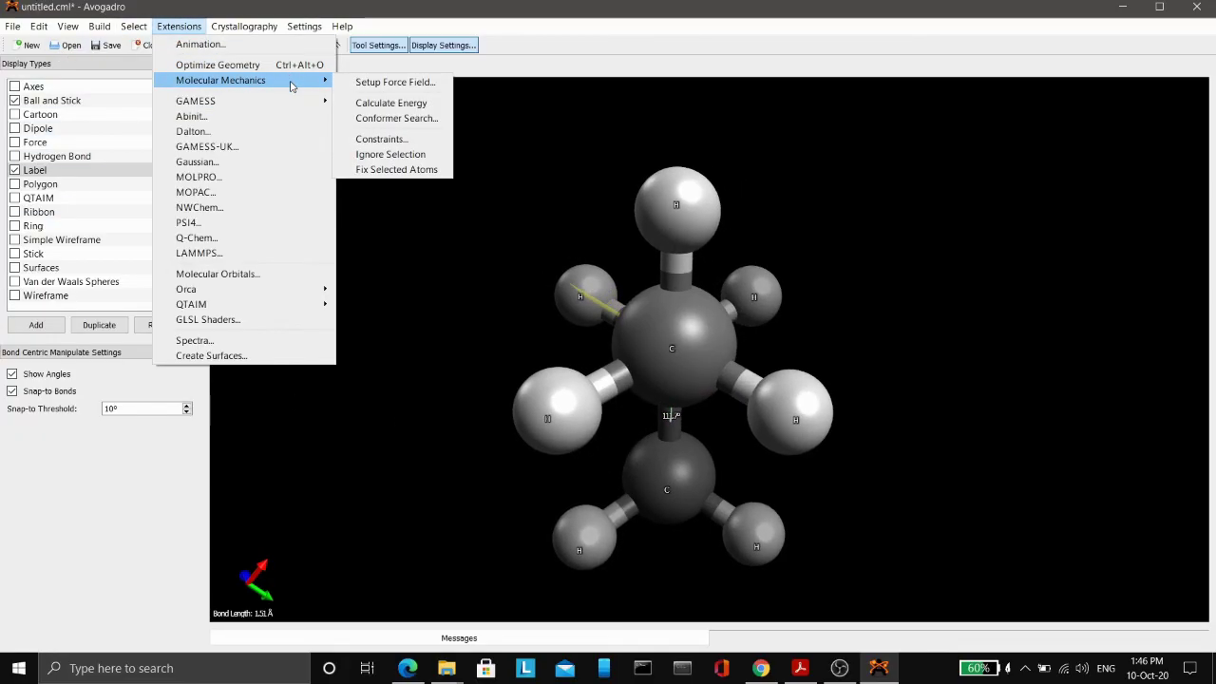
pyautogui.click(401, 100)
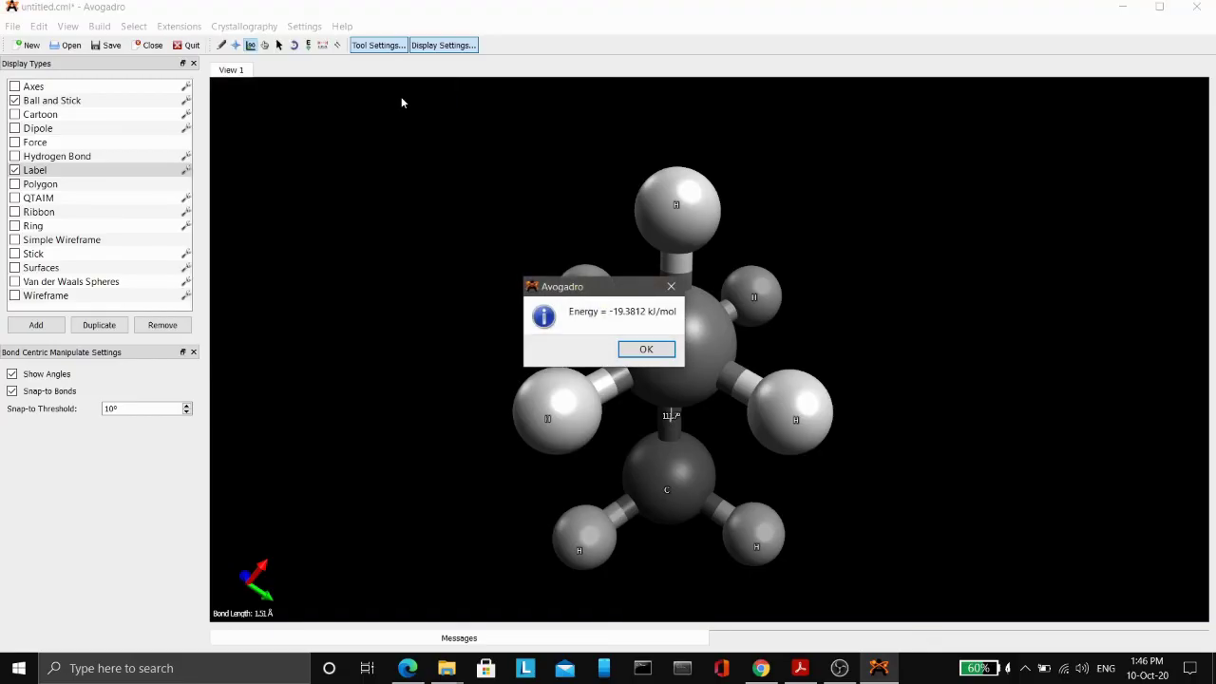
pyautogui.click(645, 350)
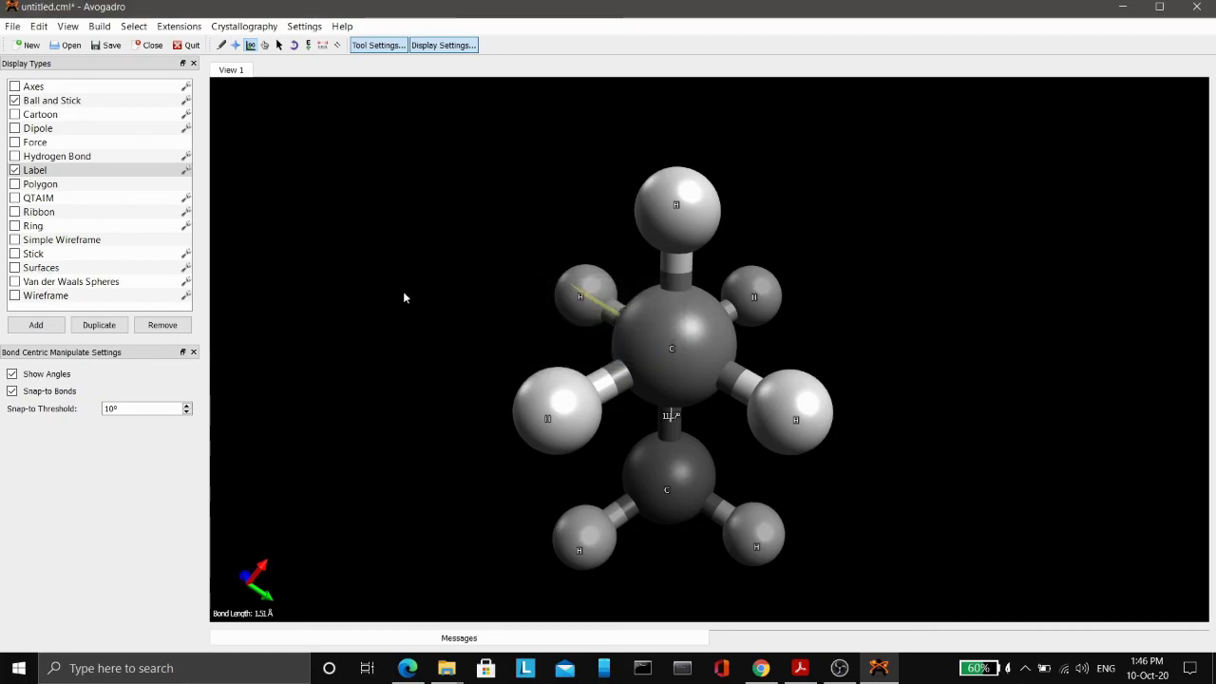
# Optimize the staggered propane's geometry and calculate its energy again, moving the result window clear of the molecule
pyautogui.click(178, 25)
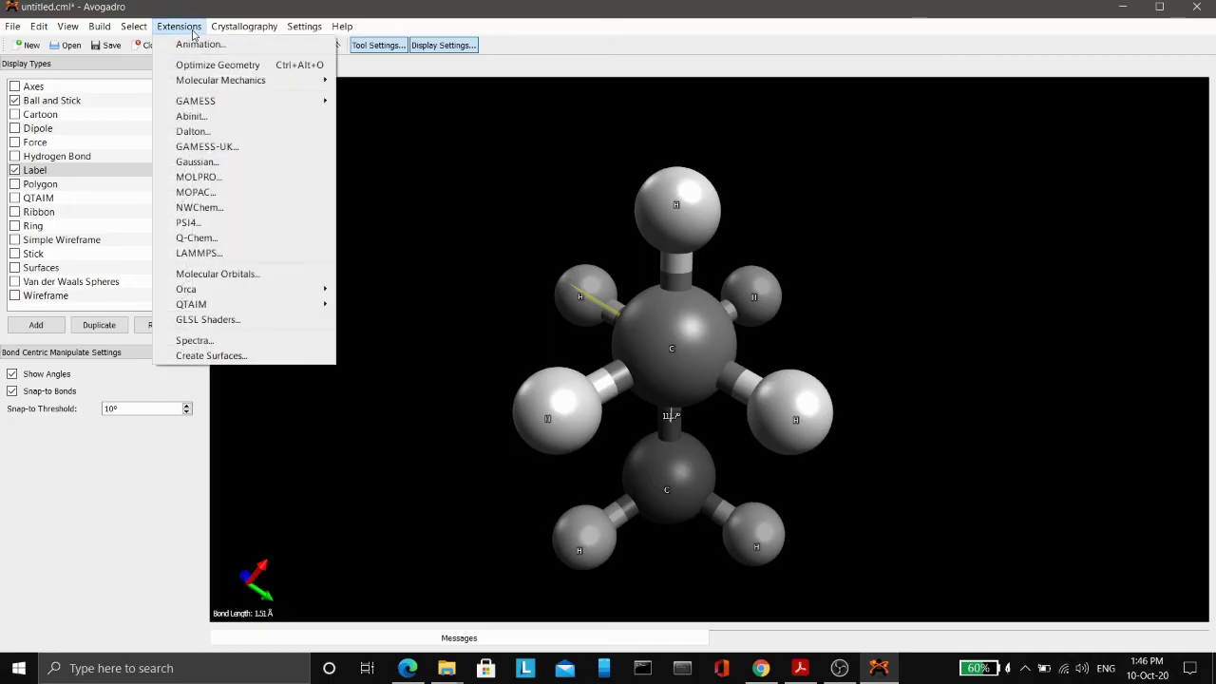
pyautogui.click(256, 69)
pyautogui.click(191, 29)
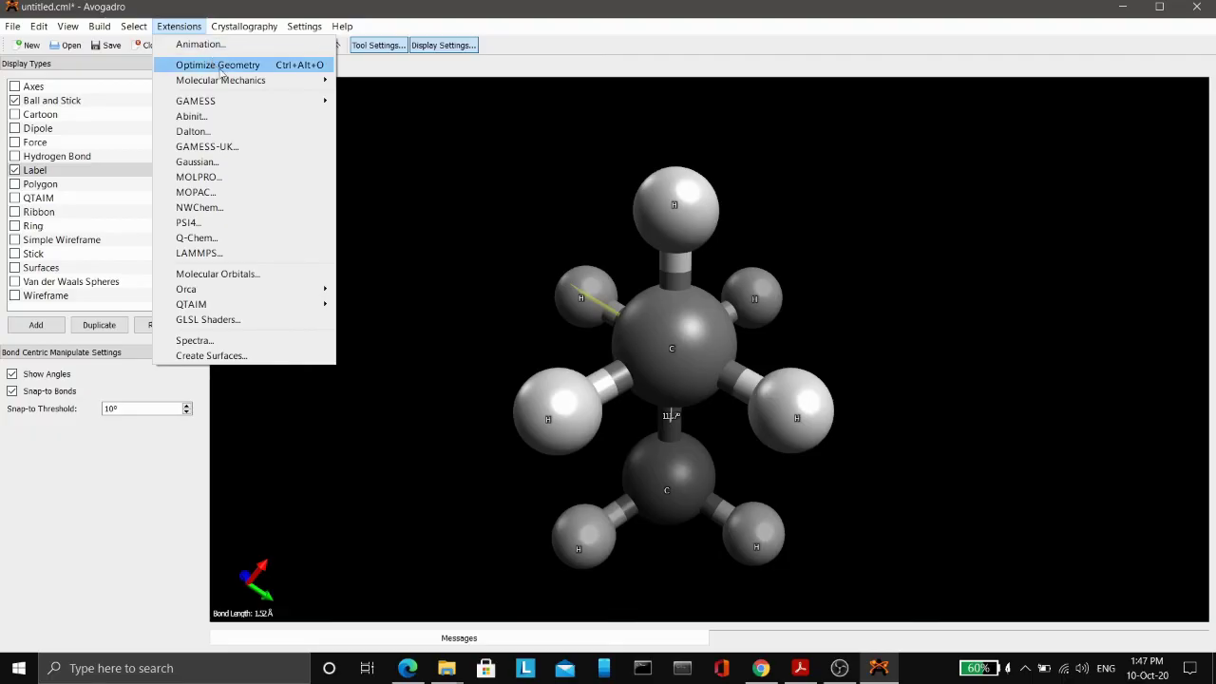
pyautogui.moveTo(237, 82)
pyautogui.click(393, 102)
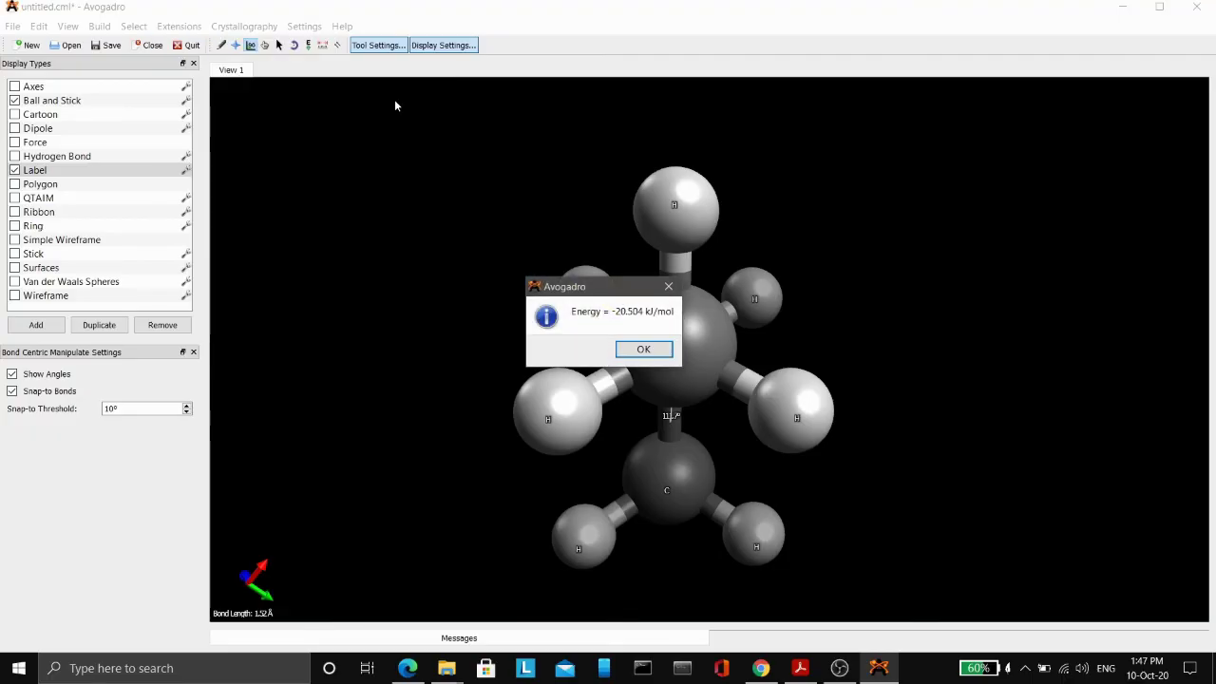
pyautogui.moveTo(620, 291); pyautogui.dragTo(403, 283)
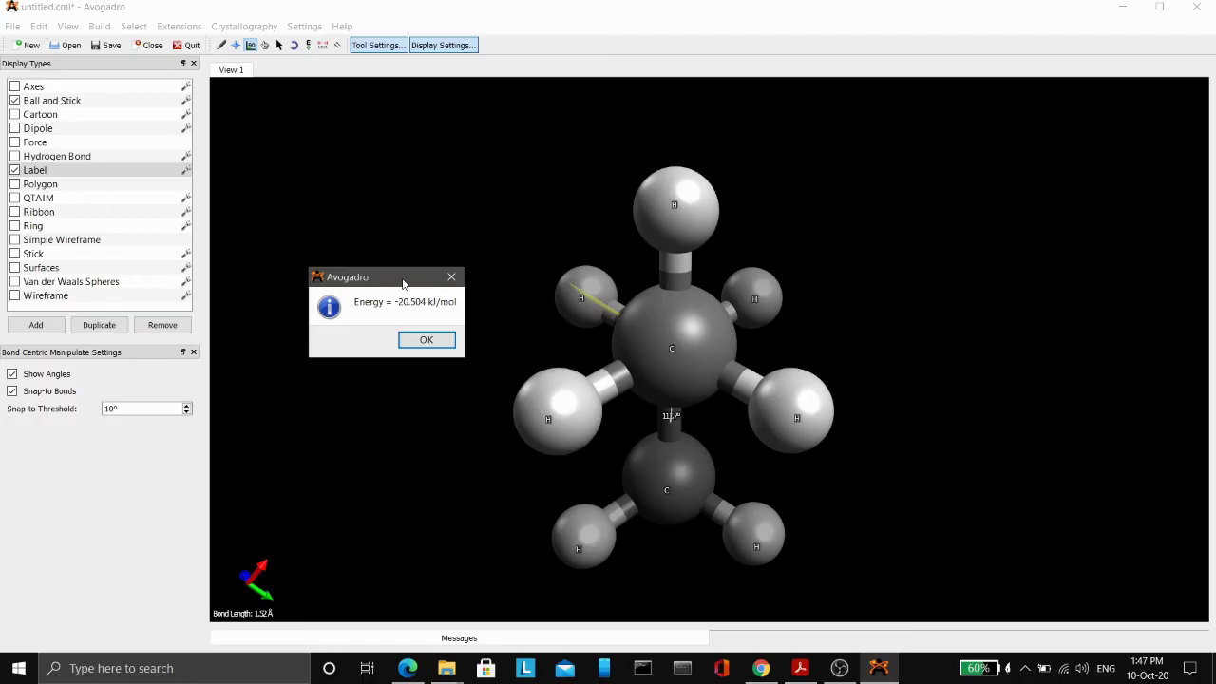
pyautogui.moveTo(403, 283); pyautogui.dragTo(427, 285)
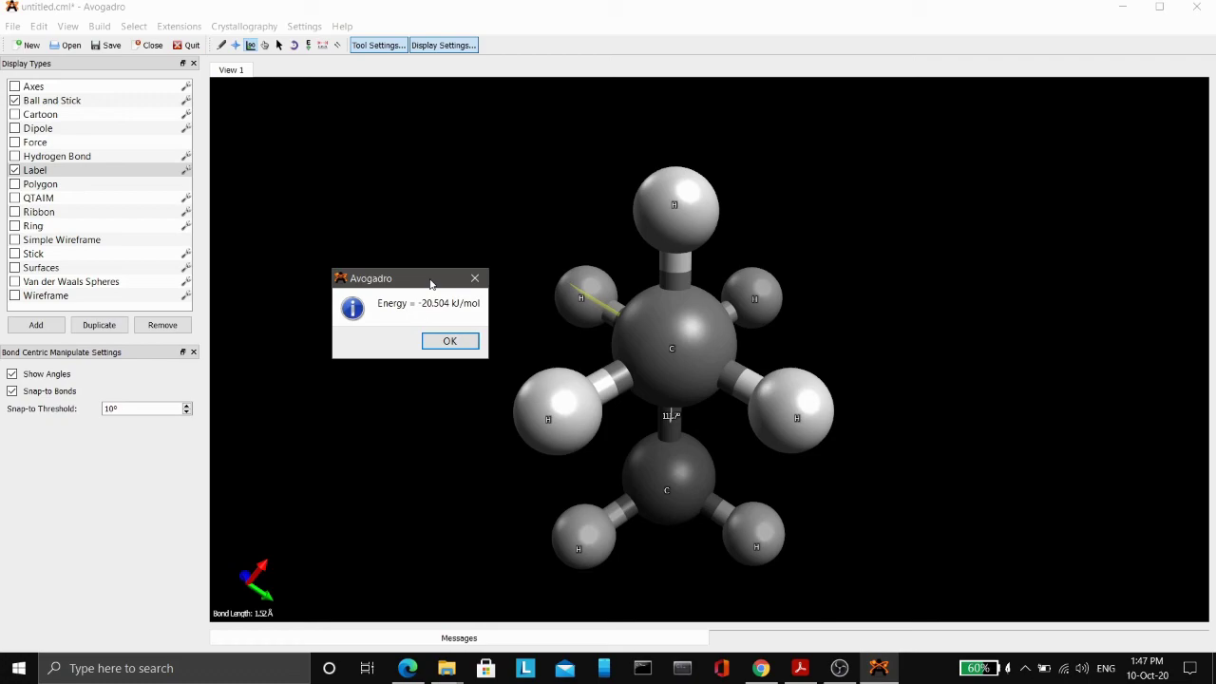
pyautogui.click(449, 341)
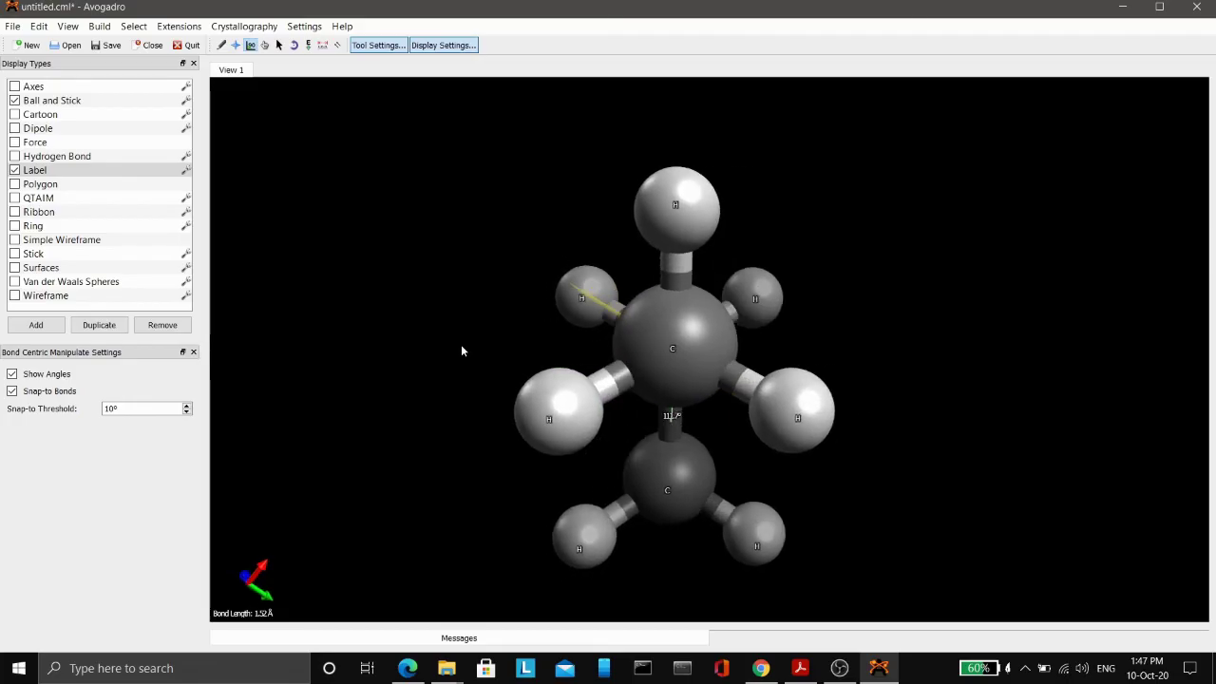
# Rotate the rear group clockwise about the C–C bond until its methyl lies directly behind the lower-left front hydrogen
pyautogui.click(687, 478)
pyautogui.moveTo(688, 479); pyautogui.dragTo(557, 423)
pyautogui.press('Right')
pyautogui.press('Down')
pyautogui.press('Down')
pyautogui.press('Left')
pyautogui.press('Left')
# Examine the eclipsed propane from the side and back end-on, comparing the methyl's alignment with the front hydrogens
pyautogui.press('Right')
pyautogui.press('Right')
pyautogui.press('Right')
pyautogui.press('Right')
pyautogui.press('Right')
pyautogui.press('Right')
pyautogui.press('Right')
pyautogui.press('Right')
pyautogui.press('Right')
pyautogui.press('Right')
pyautogui.press('Right')
pyautogui.press('Right')
pyautogui.press('Right')
pyautogui.press('Right')
pyautogui.press('Right')
pyautogui.press('Right')
pyautogui.press('Right')
pyautogui.press('Right')
pyautogui.press('Right')
pyautogui.press('Right')
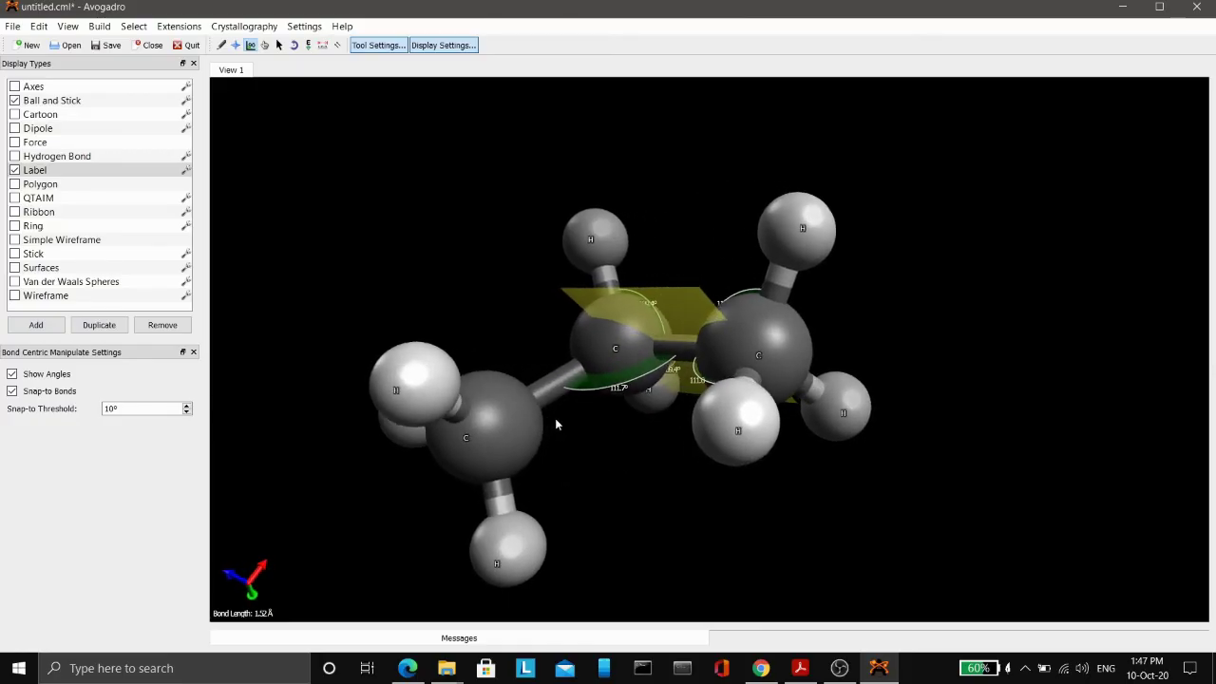
pyautogui.press('Right')
pyautogui.press('Right')
pyautogui.press('Right')
pyautogui.press('Right')
pyautogui.press('Right')
pyautogui.press('Right')
pyautogui.press('Right')
pyautogui.press('Right')
pyautogui.press('Right')
pyautogui.press('Right')
pyautogui.press('Right')
pyautogui.press('Right')
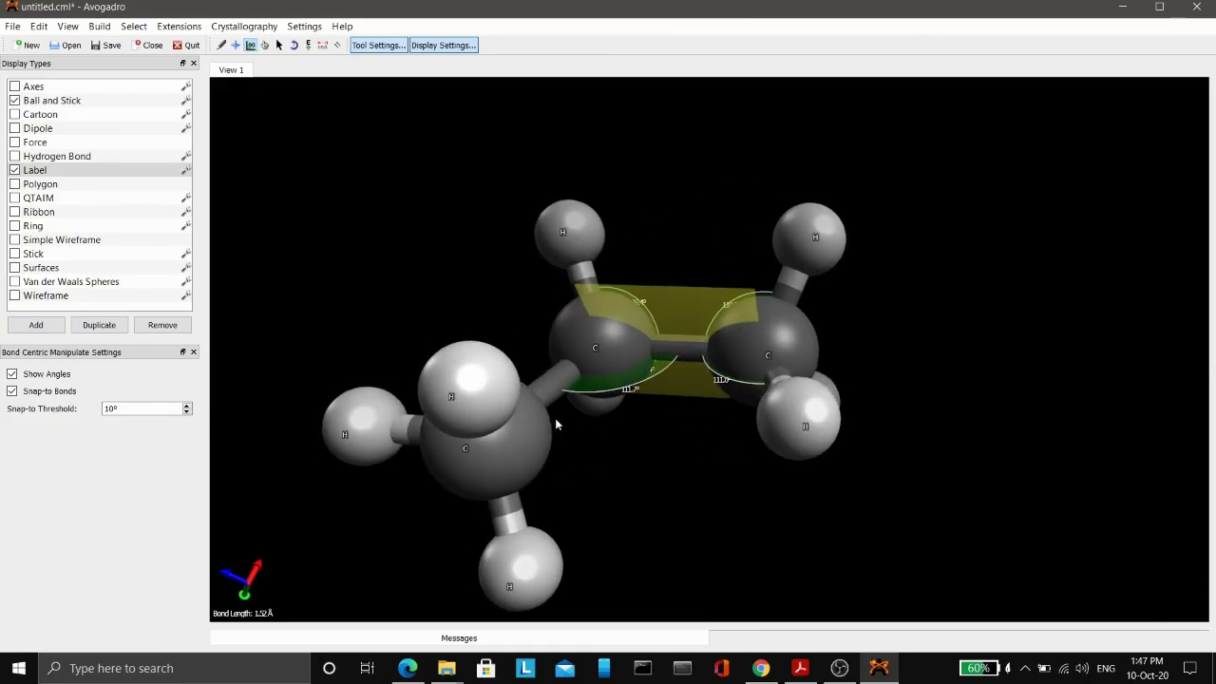
pyautogui.press('Right')
pyautogui.press('Right')
pyautogui.press('Right')
pyautogui.press('Right')
pyautogui.press('Right')
pyautogui.press('Right')
pyautogui.press('Right')
pyautogui.press('Right')
pyautogui.press('Right')
pyautogui.press('Right')
pyautogui.press('Right')
pyautogui.press('Right')
pyautogui.press('Right')
pyautogui.press('Right')
pyautogui.press('Right')
# Calculate the energy of the eclipsed propane conformation, moving the result window clear of the molecule
pyautogui.click(179, 25)
pyautogui.moveTo(285, 80)
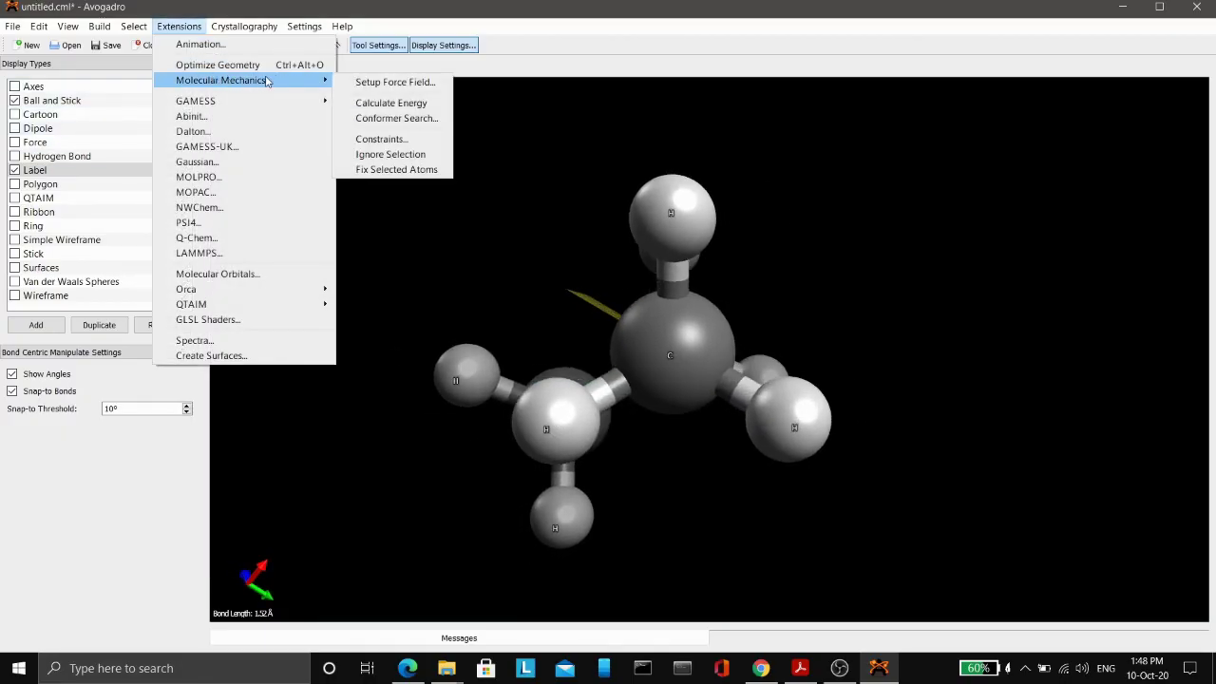
pyautogui.click(399, 102)
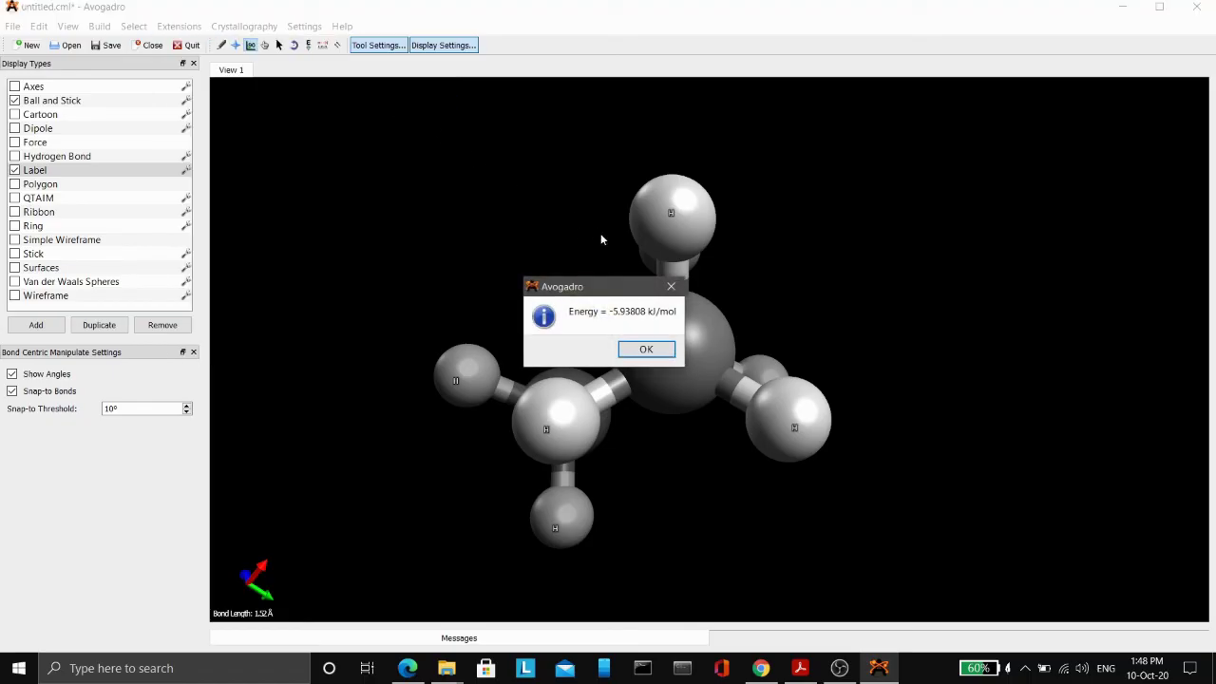
pyautogui.moveTo(632, 296); pyautogui.dragTo(451, 257)
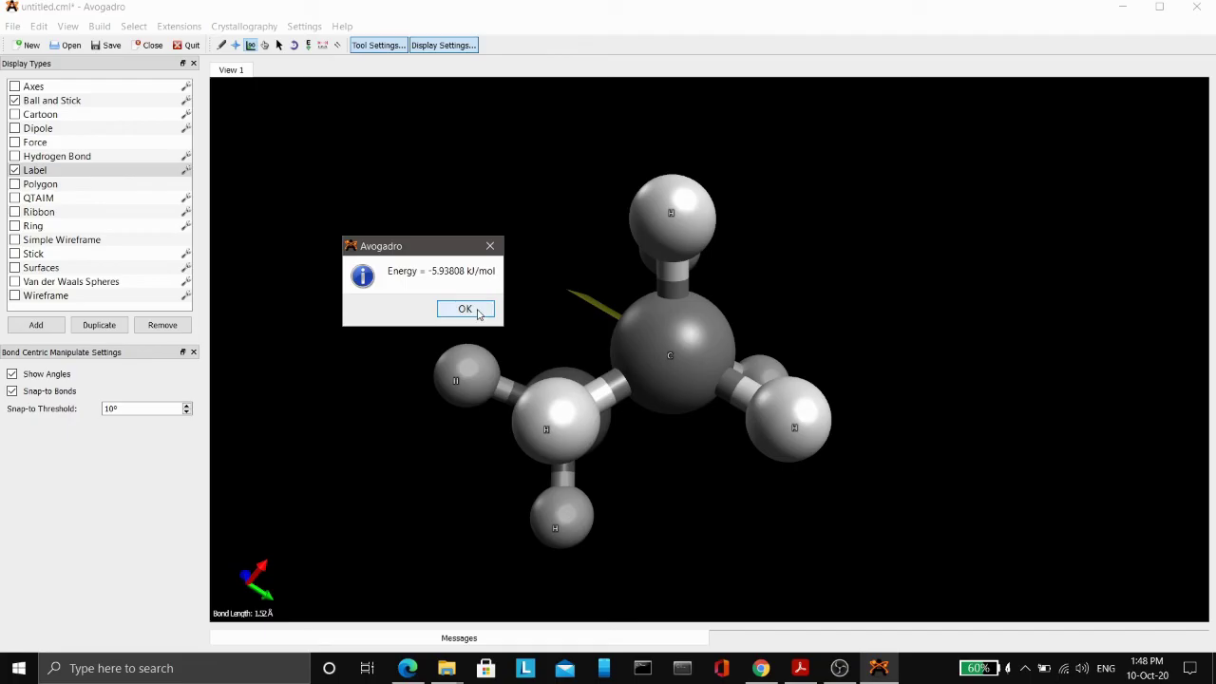
pyautogui.click(478, 314)
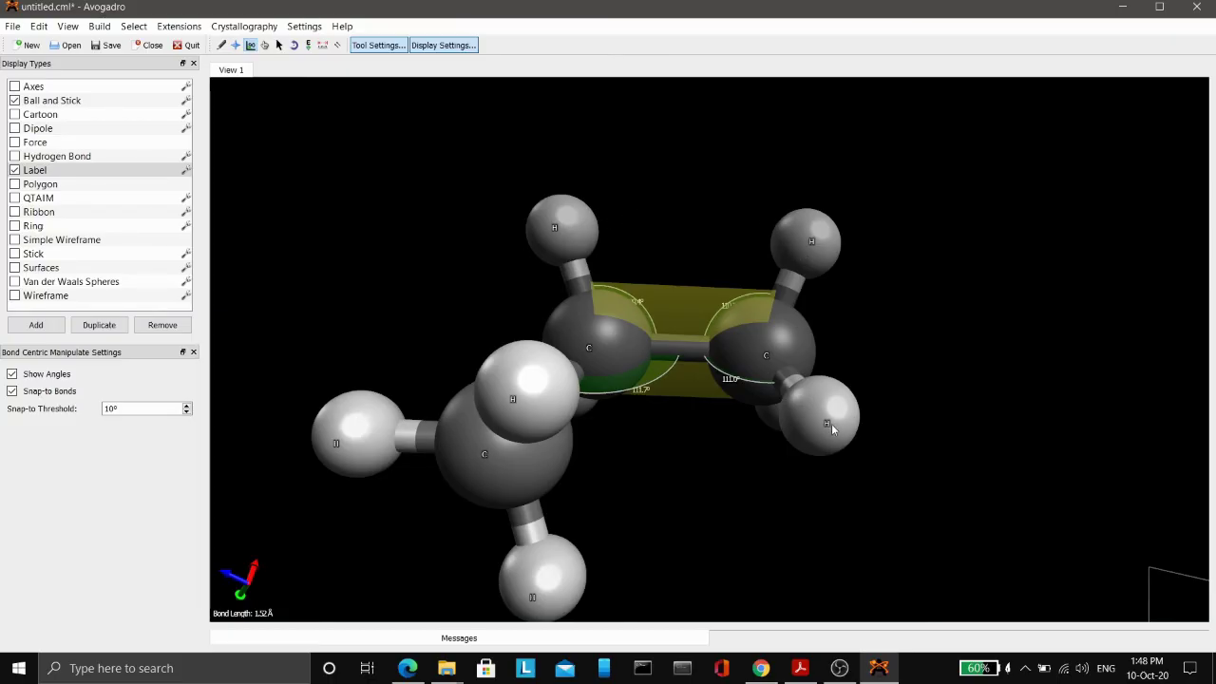
# Inspect the overlap of the eclipsed groups once more from the side and along the C–C bond
pyautogui.press('Left')
pyautogui.press('Left')
pyautogui.press('Left')
pyautogui.press('Left')
pyautogui.press('Left')
pyautogui.press('Left')
pyautogui.press('Left')
pyautogui.press('Left')
pyautogui.press('Left')
pyautogui.press('Left')
pyautogui.press('Left')
pyautogui.press('Left')
pyautogui.press('Left')
pyautogui.press('Left')
pyautogui.press('Left')
pyautogui.press('Left')
pyautogui.press('Left')
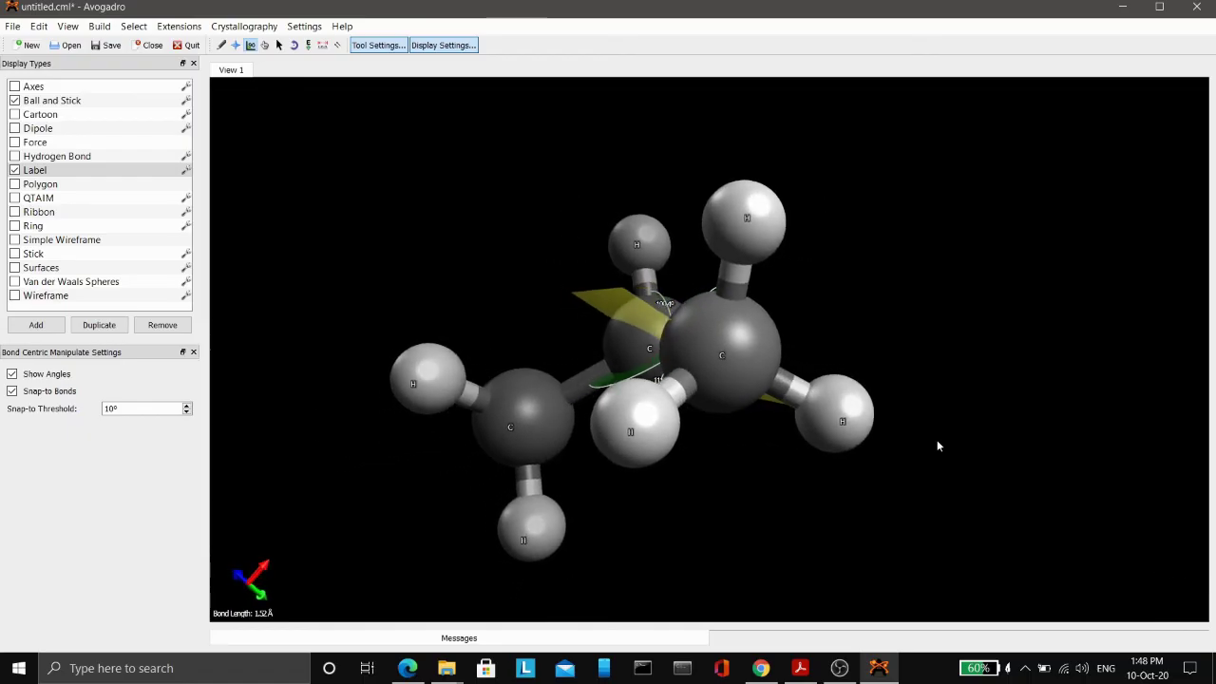
pyautogui.press('Left')
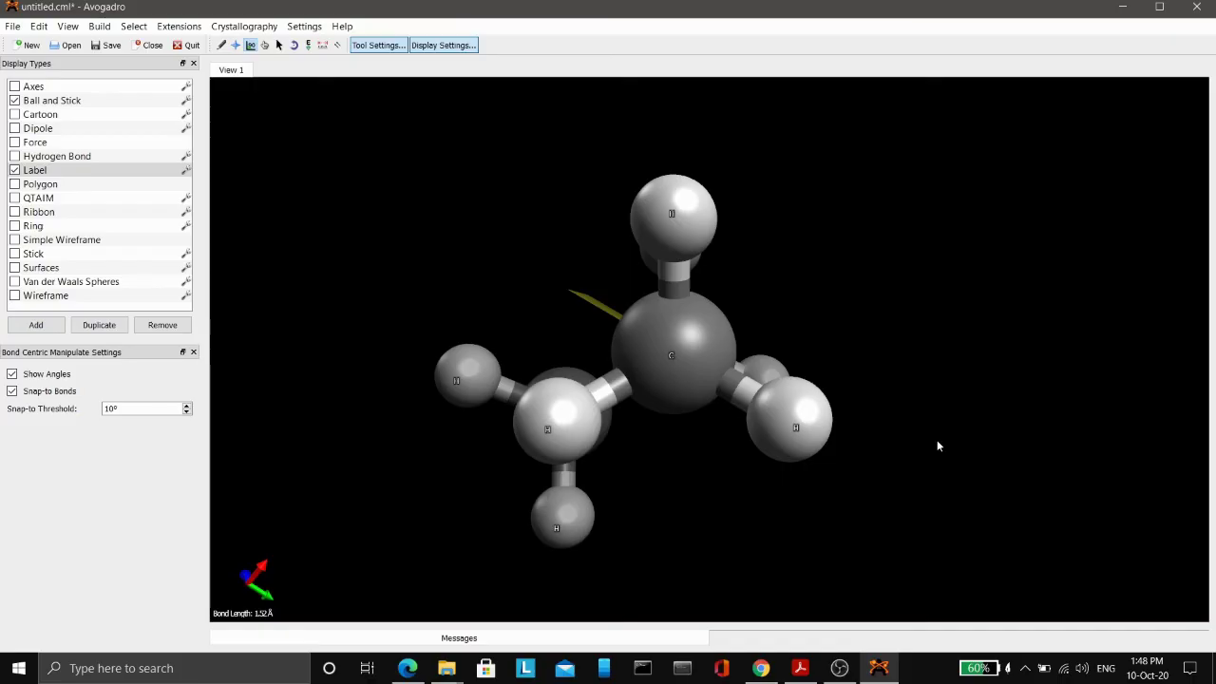
pyautogui.press('Down')
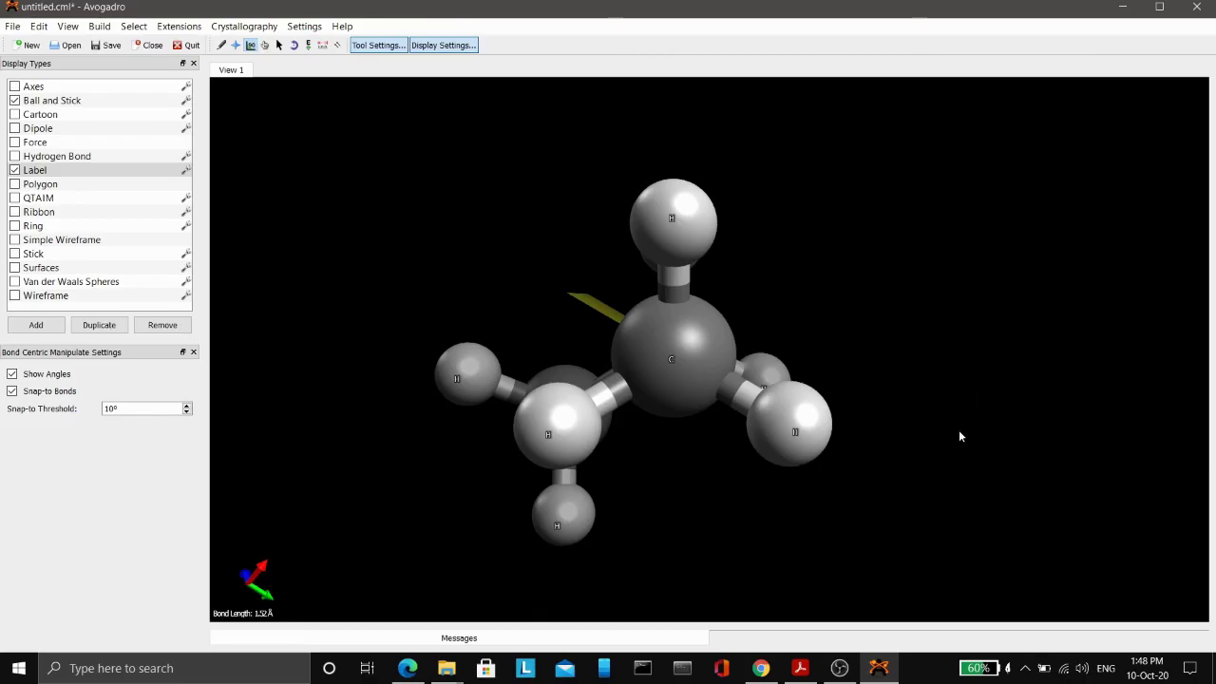
# Examine the eclipsed propane from slightly off the C–C axis, comparing the rear methyl and hydrogens with the front hydrogens
pyautogui.press('Left')
pyautogui.press('Left')
pyautogui.press('Left')
pyautogui.press('Left')
pyautogui.press('Left')
pyautogui.press('Left')
pyautogui.press('Left')
pyautogui.press('Left')
pyautogui.press('Left')
pyautogui.press('Left')
pyautogui.press('Left')
pyautogui.press('Left')
pyautogui.press('Left')
pyautogui.press('Left')
pyautogui.press('Left')
pyautogui.press('Left')
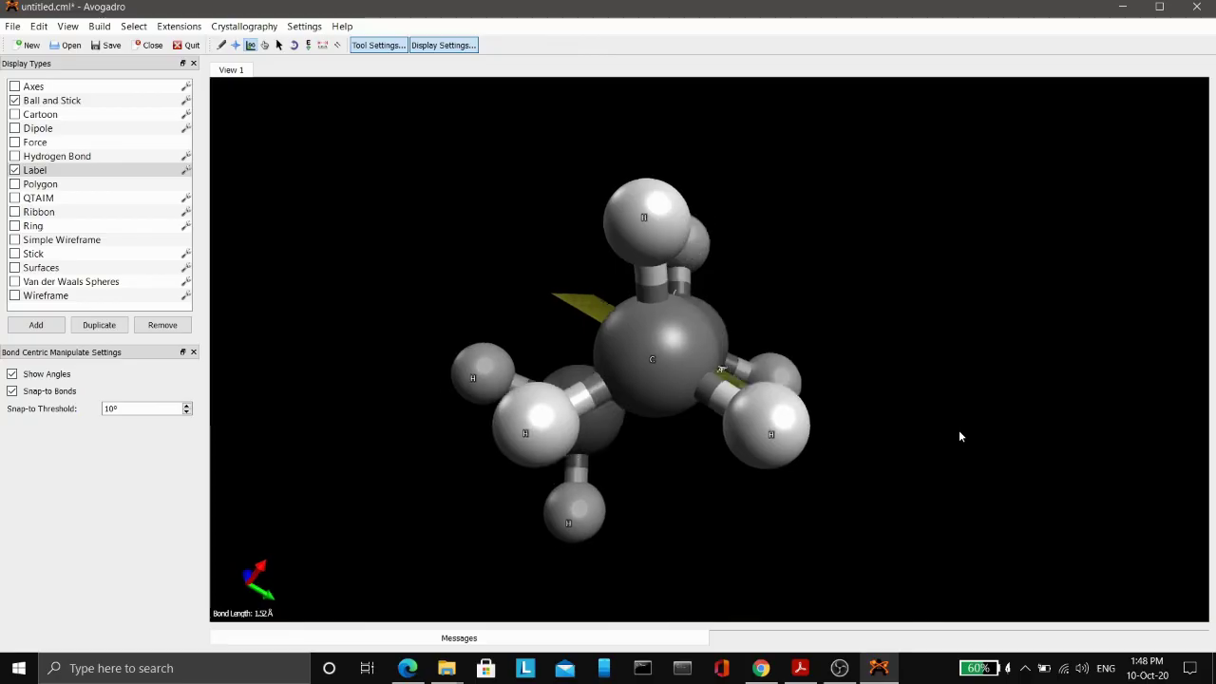